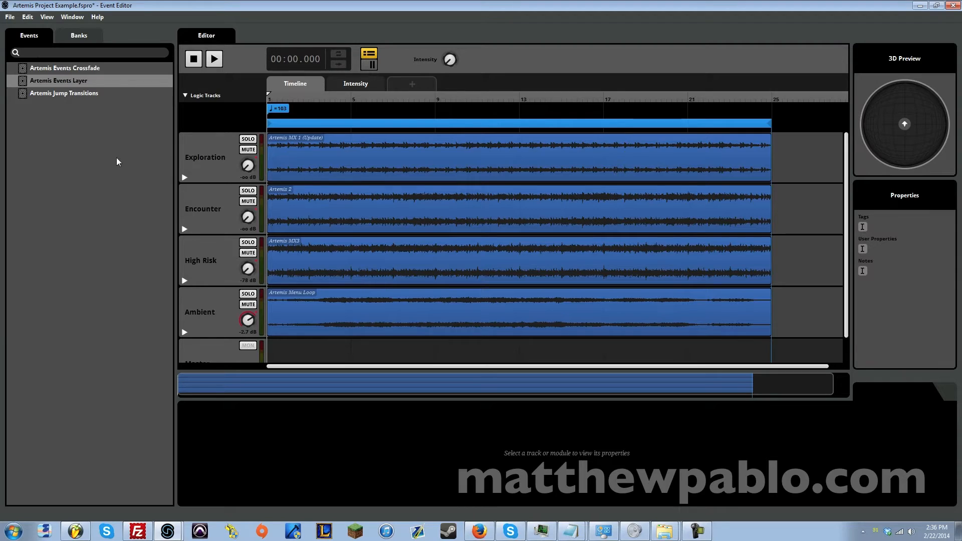
- Create a new event named Tutorial and select it to show its empty timeline
{"action": "right_click", "coordinate": [131, 142]}
{"action": "left_click", "coordinate": [151, 148]}
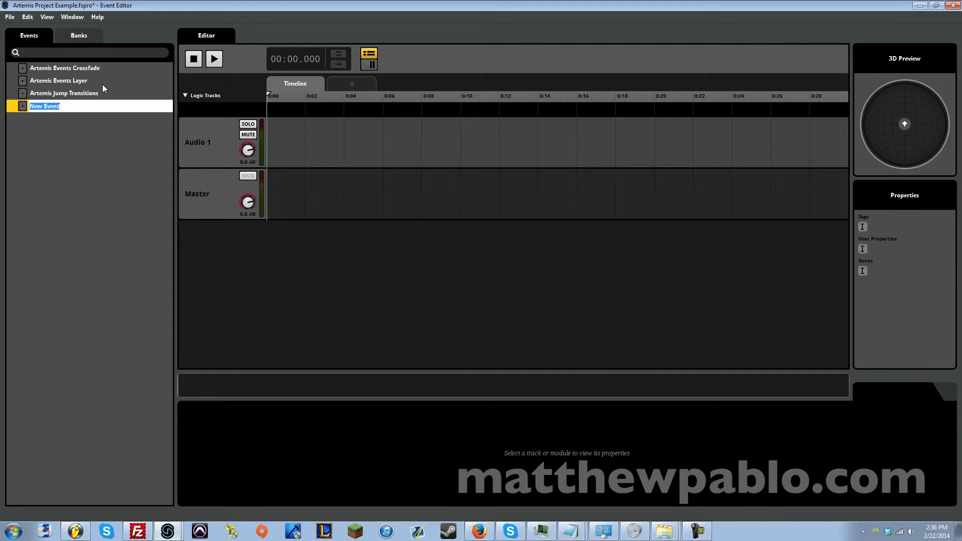
{"action": "type", "text": "Tut"}
{"action": "key", "text": "BackSpace"}
{"action": "type", "text": "torial"}
{"action": "key", "text": "Return"}
{"action": "right_click", "coordinate": [106, 182]}
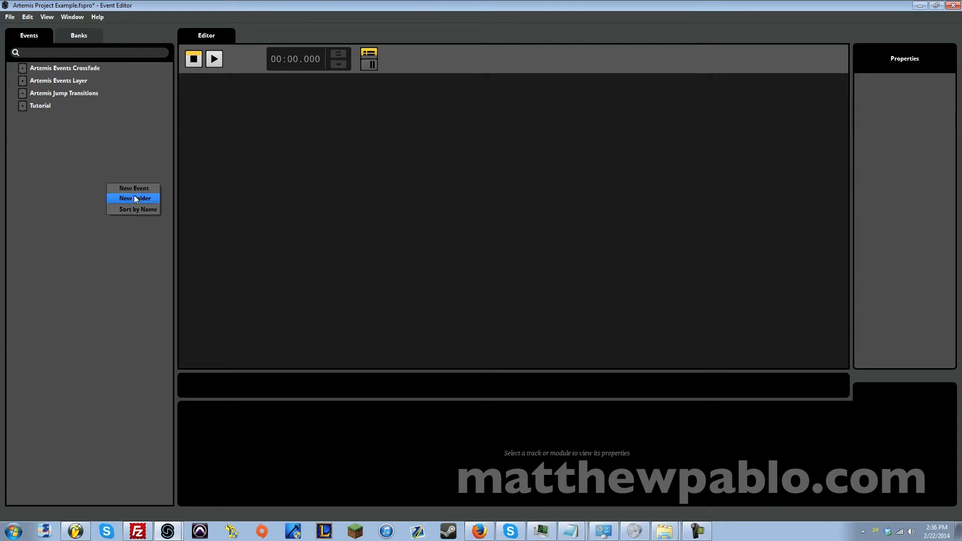
{"action": "left_click", "coordinate": [56, 105]}
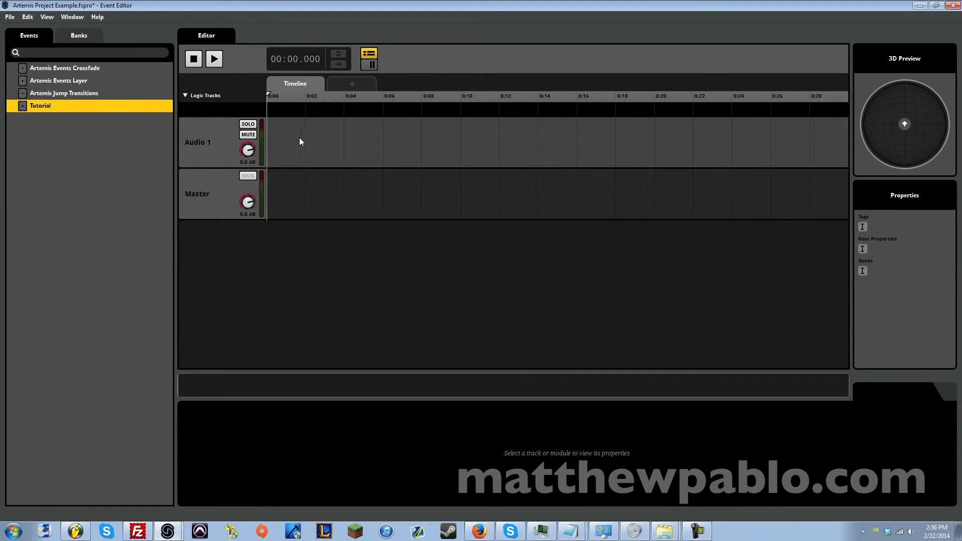
- Open the Audio Bin and preview Artemis Menu Loop.wav from its start and from a point further in
{"action": "key", "text": "ctrl+3"}
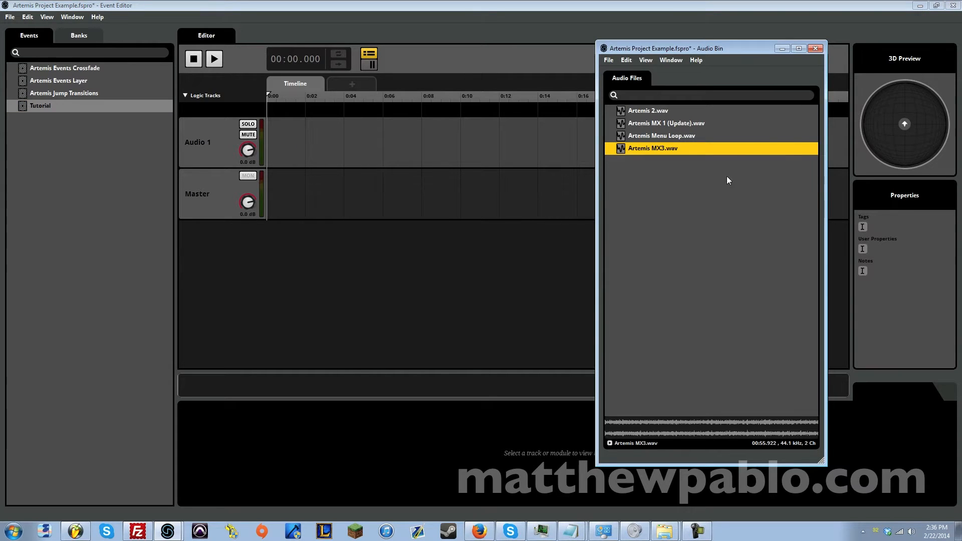
{"action": "left_click_drag", "start_coordinate": [734, 50], "coordinate": [583, 39]}
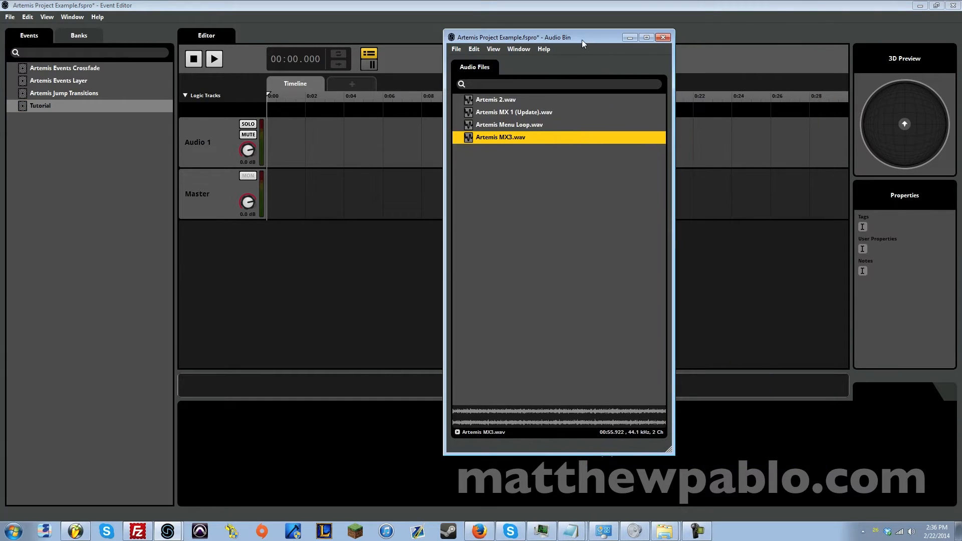
{"action": "left_click", "coordinate": [534, 125]}
{"action": "left_click", "coordinate": [457, 432]}
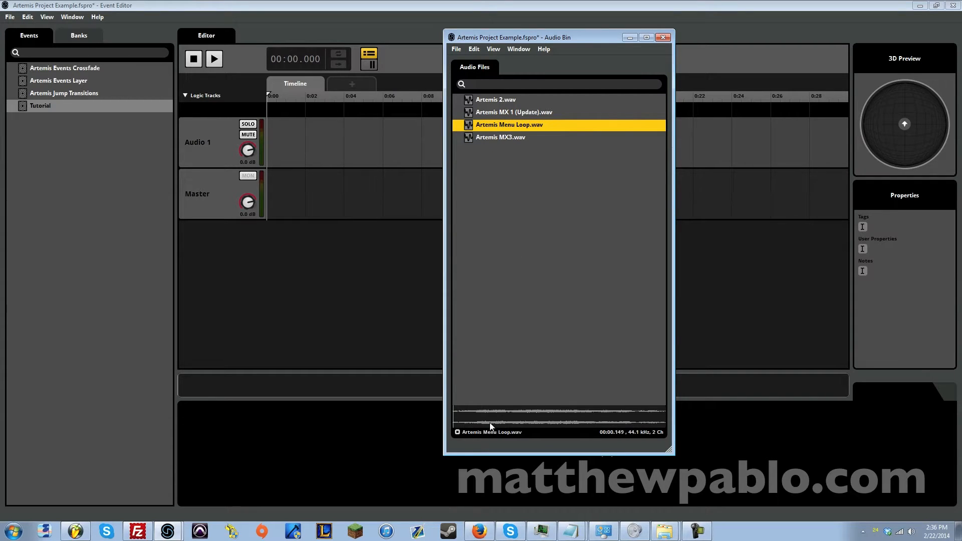
{"action": "left_click", "coordinate": [490, 421]}
{"action": "left_click", "coordinate": [457, 432]}
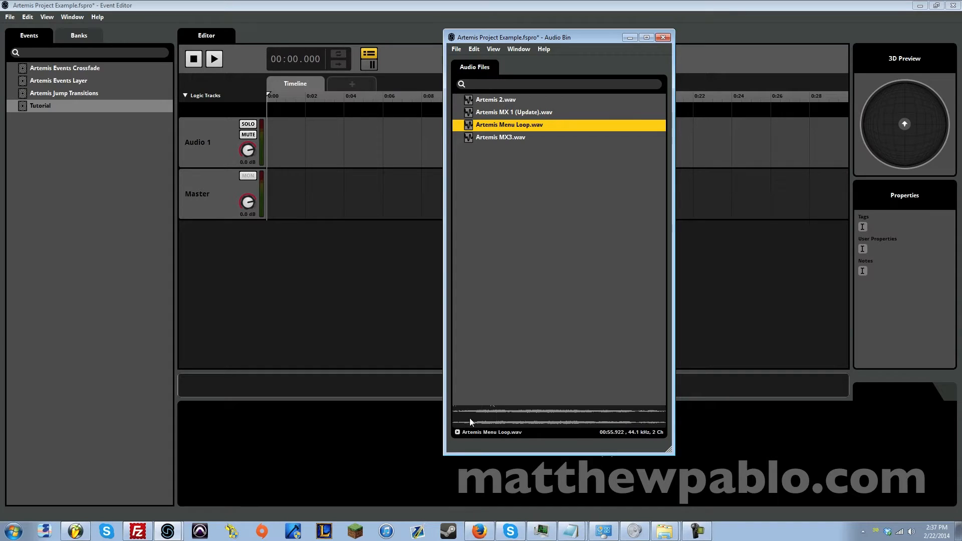
- Preview Artemis MX 1 (Update).wav in the Audio Bin, including a section further into the track
{"action": "left_click", "coordinate": [507, 115]}
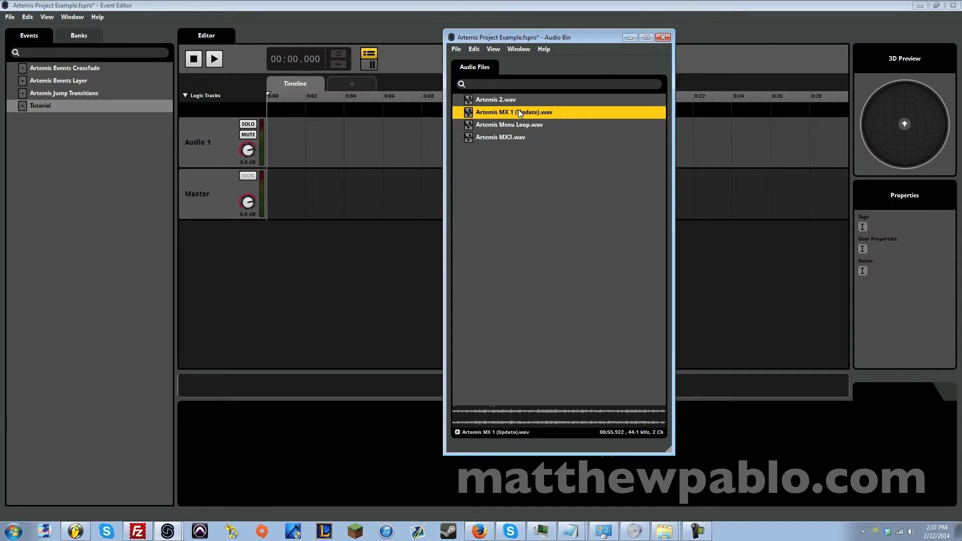
{"action": "left_click", "coordinate": [458, 432]}
{"action": "left_click", "coordinate": [528, 422]}
{"action": "left_click", "coordinate": [458, 434]}
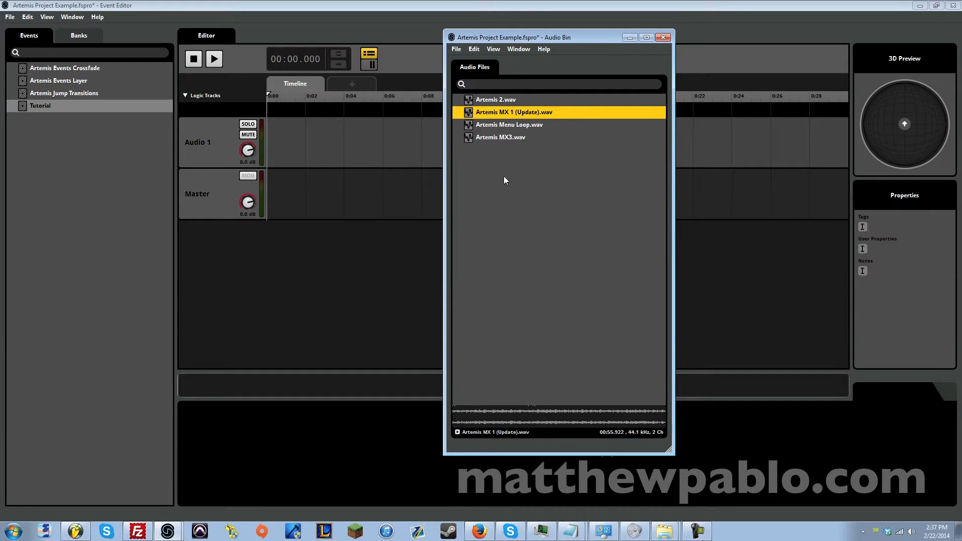
- Preview Artemis 2.wav and Artemis MX3.wav in the Audio Bin
{"action": "left_click", "coordinate": [520, 101]}
{"action": "left_click", "coordinate": [457, 433]}
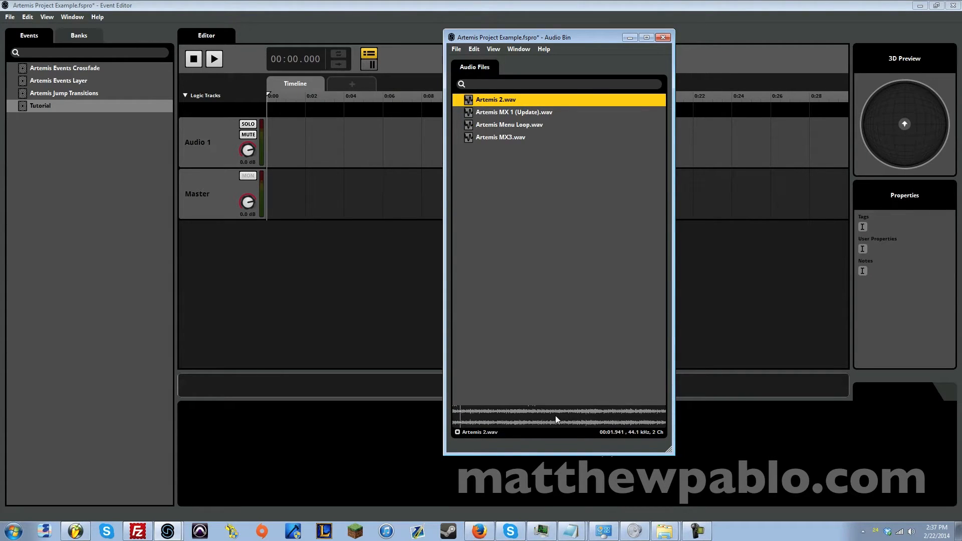
{"action": "left_click", "coordinate": [556, 415]}
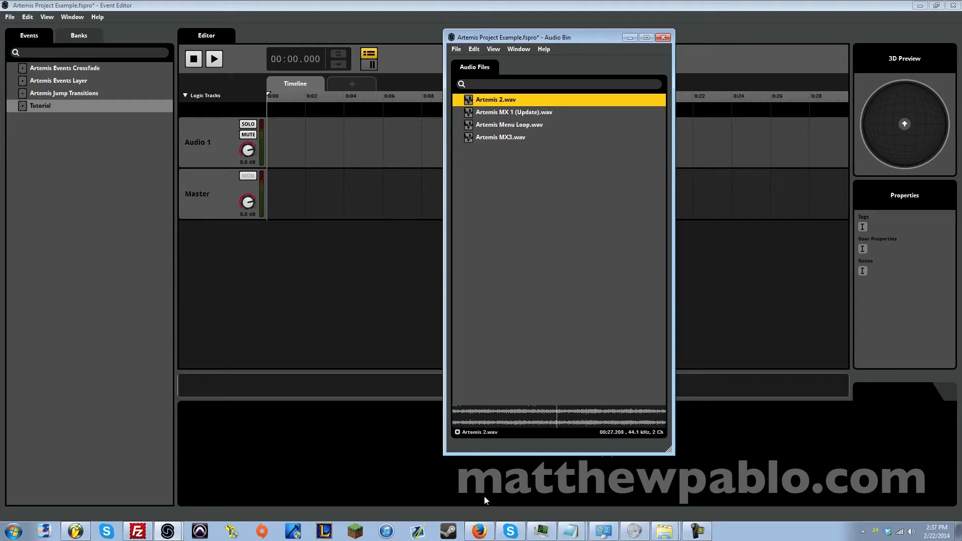
{"action": "left_click", "coordinate": [507, 138]}
{"action": "left_click", "coordinate": [458, 432]}
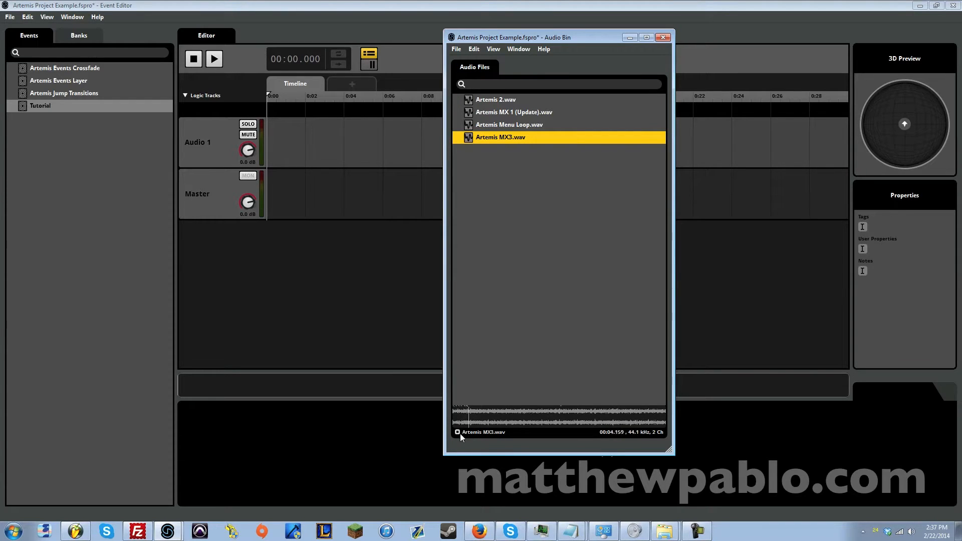
{"action": "left_click", "coordinate": [458, 432]}
- Move the Audio Bin aside and look at the Artemis source files in the Looped wavs folder in Windows Explorer, returning to the editor
{"action": "left_click_drag", "start_coordinate": [545, 35], "coordinate": [812, 48]}
{"action": "left_click", "coordinate": [656, 116]}
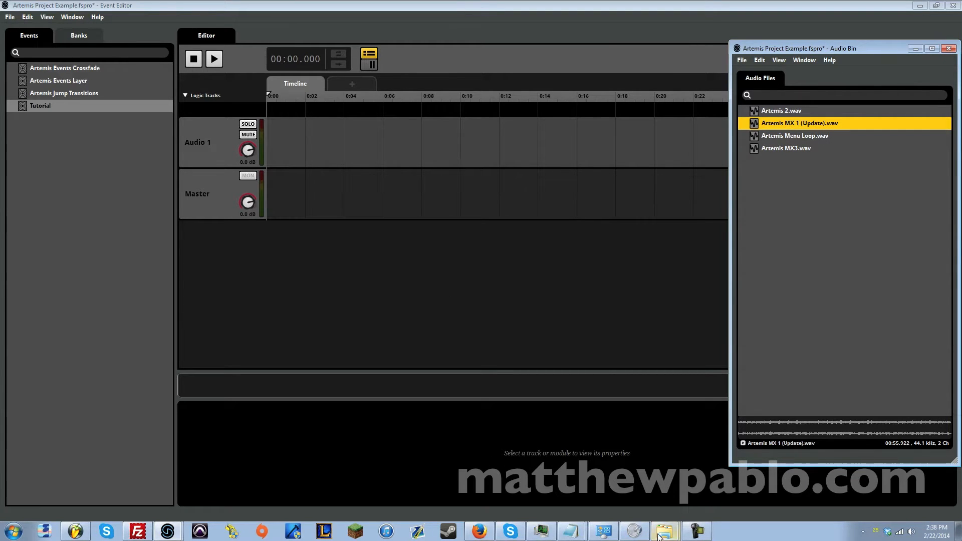
{"action": "mouse_move", "coordinate": [665, 531]}
{"action": "left_click", "coordinate": [662, 509]}
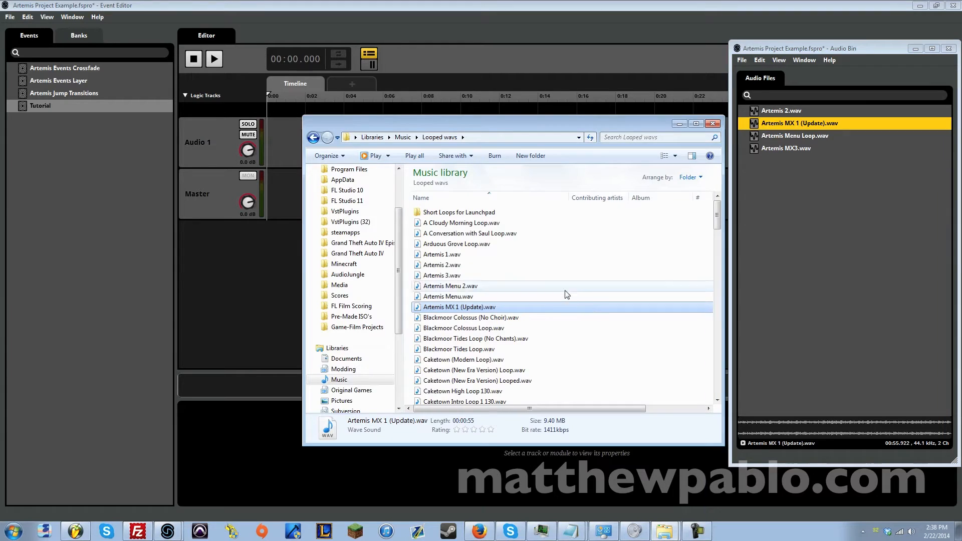
{"action": "left_click_drag", "start_coordinate": [501, 130], "coordinate": [688, 129]}
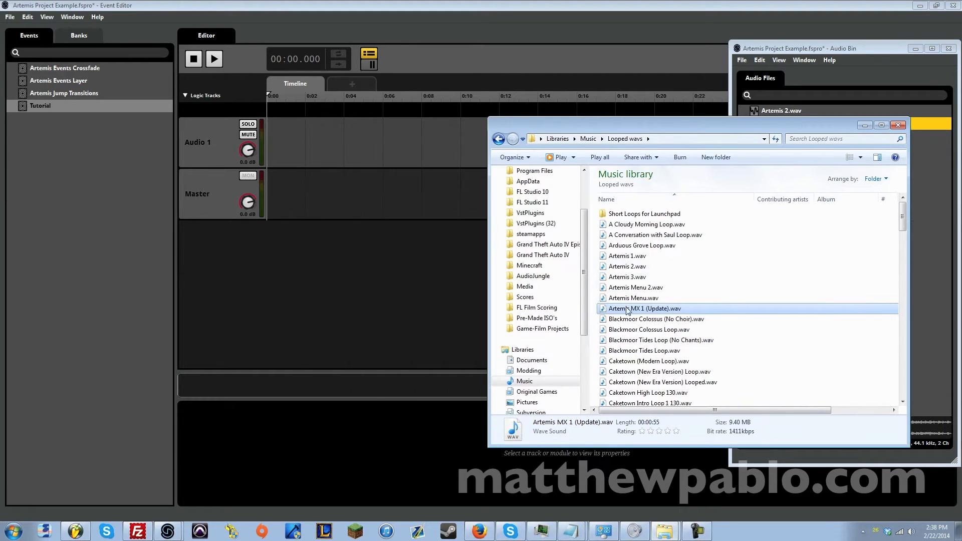
{"action": "left_click", "coordinate": [427, 228]}
{"action": "left_click_drag", "start_coordinate": [376, 140], "coordinate": [672, 537]}
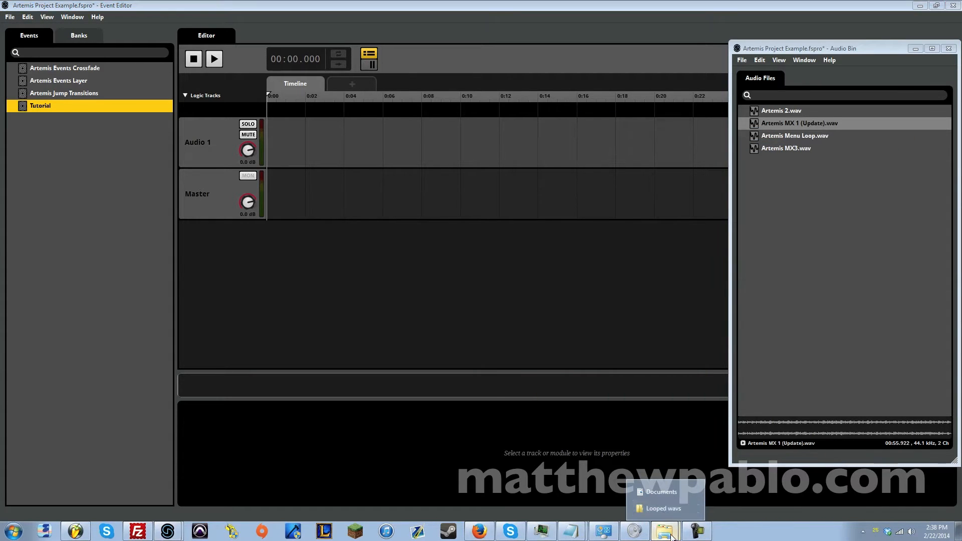
{"action": "left_click", "coordinate": [840, 294]}
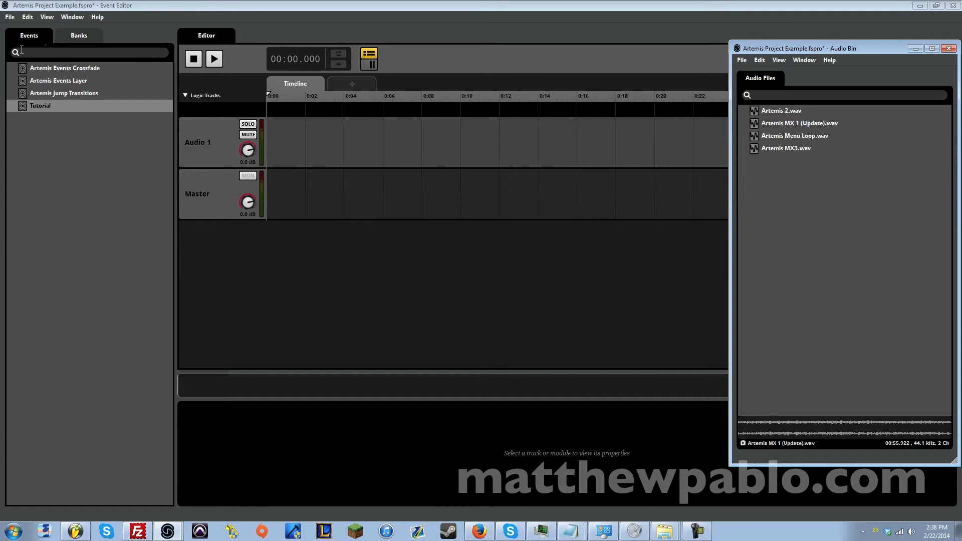
{"action": "left_click", "coordinate": [16, 17]}
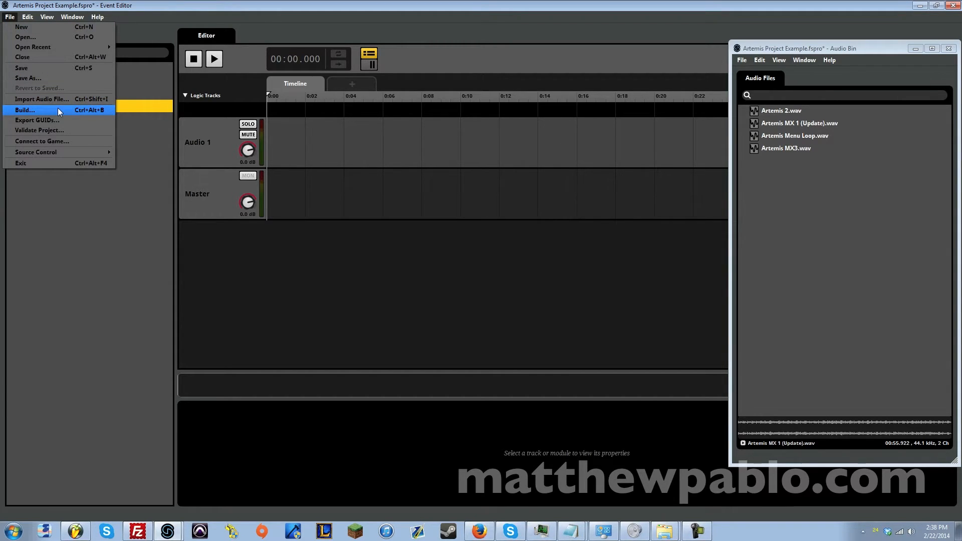
{"action": "left_click", "coordinate": [791, 190]}
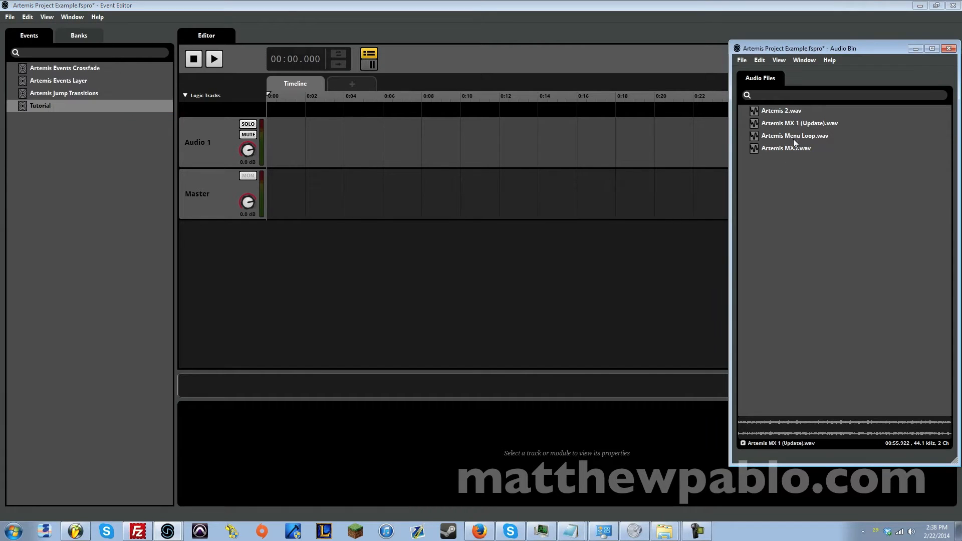
{"action": "left_click_drag", "start_coordinate": [791, 124], "coordinate": [747, 149]}
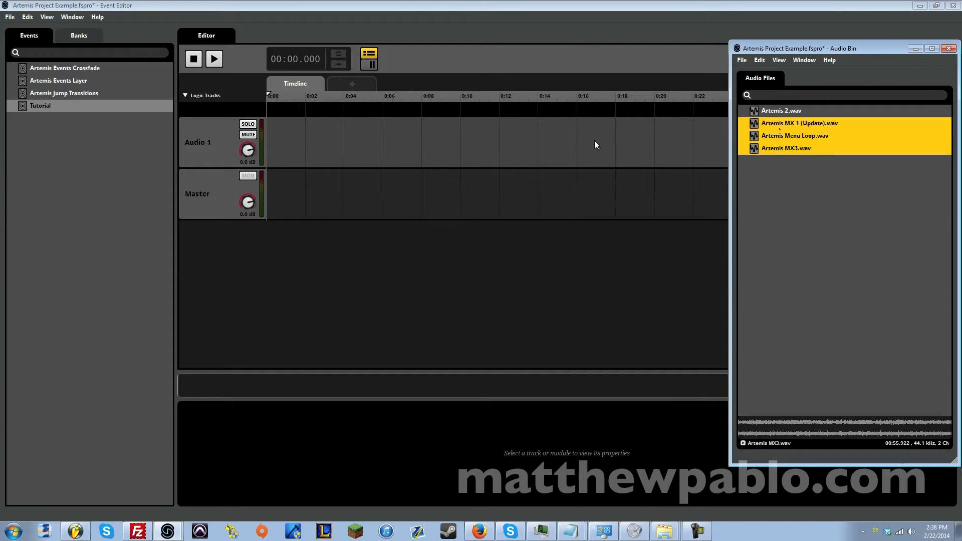
{"action": "left_click", "coordinate": [829, 173]}
{"action": "left_click_drag", "start_coordinate": [781, 111], "coordinate": [792, 125]}
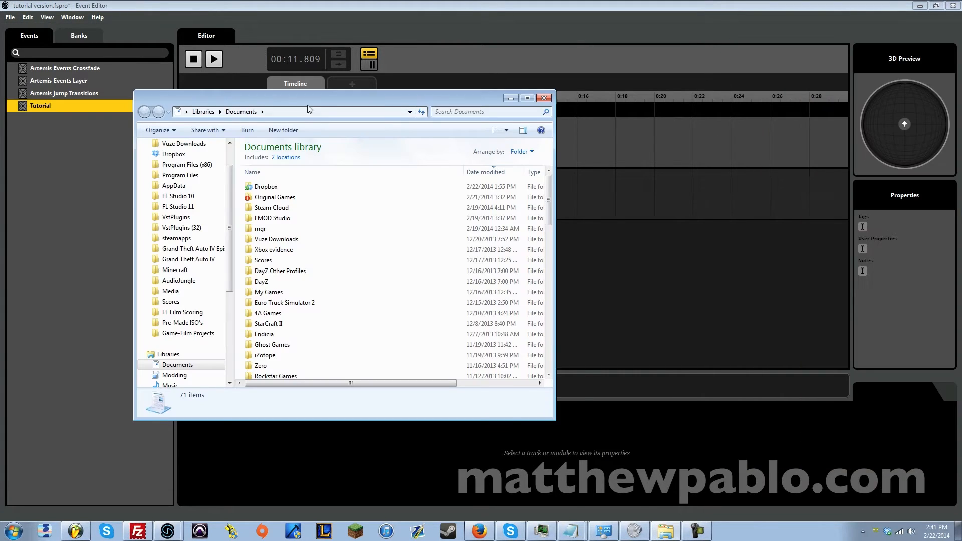
- Move the Explorer window aside and open the Looped wavs folder in the Music library
{"action": "left_click_drag", "start_coordinate": [308, 104], "coordinate": [657, 93]}
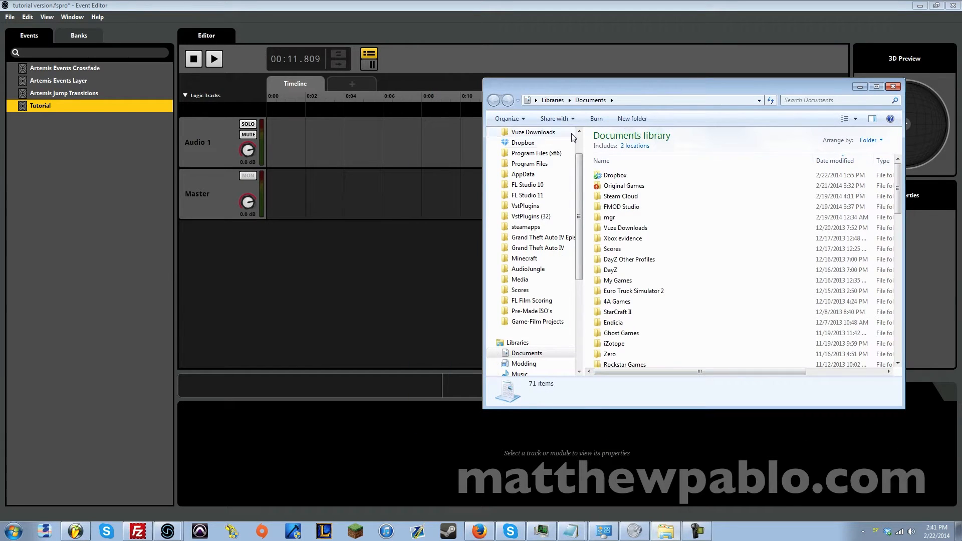
{"action": "mouse_move", "coordinate": [579, 270]}
{"action": "left_mouse_down"}
{"action": "mouse_move", "coordinate": [580, 362]}
{"action": "mouse_move", "coordinate": [580, 258]}
{"action": "left_mouse_up"}
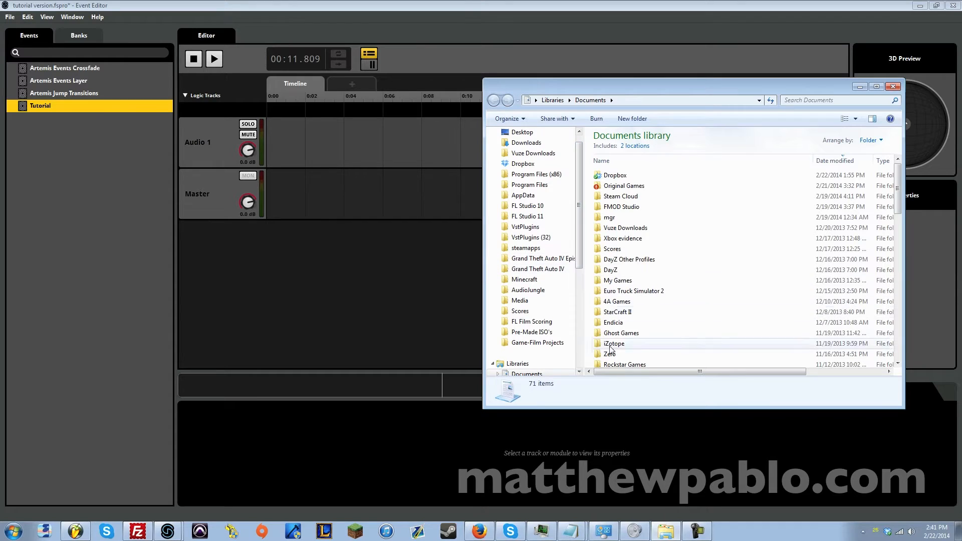
{"action": "scroll", "coordinate": [563, 250], "scroll_direction": "down", "scroll_amount": 6}
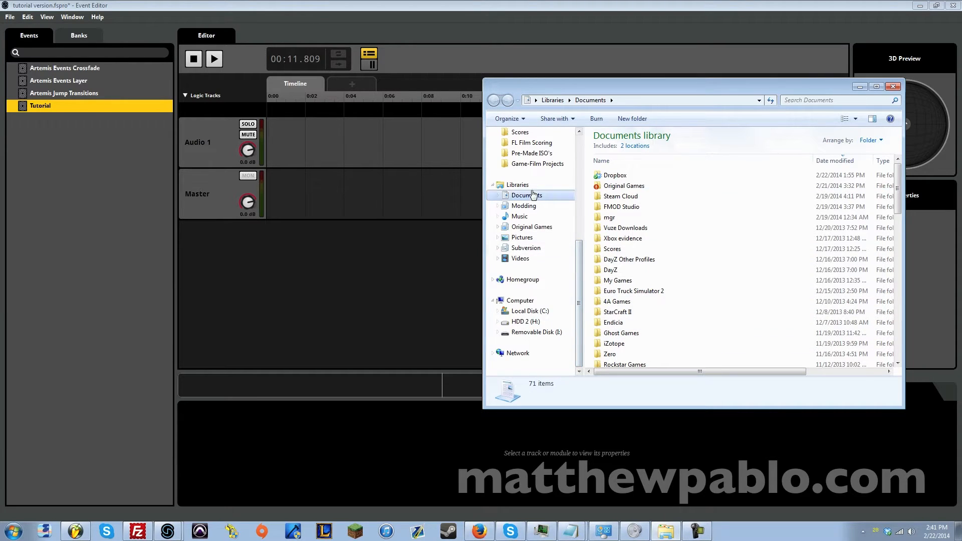
{"action": "scroll", "coordinate": [542, 264], "scroll_direction": "up", "scroll_amount": 4}
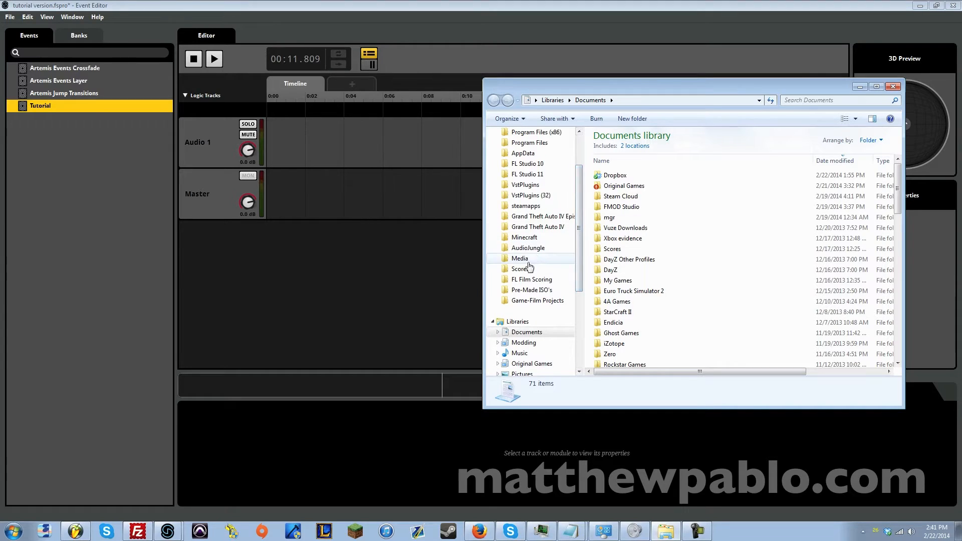
{"action": "left_click", "coordinate": [530, 248]}
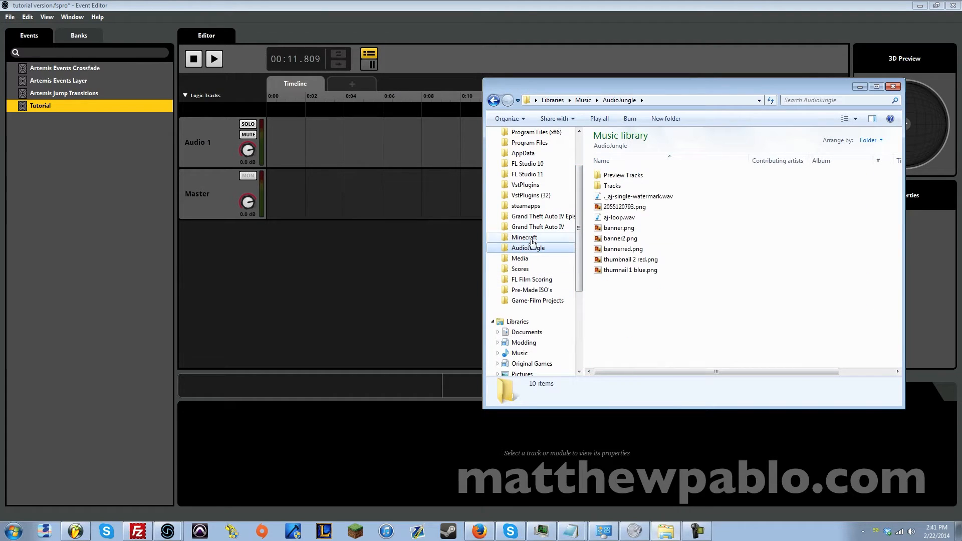
{"action": "left_click", "coordinate": [531, 154]}
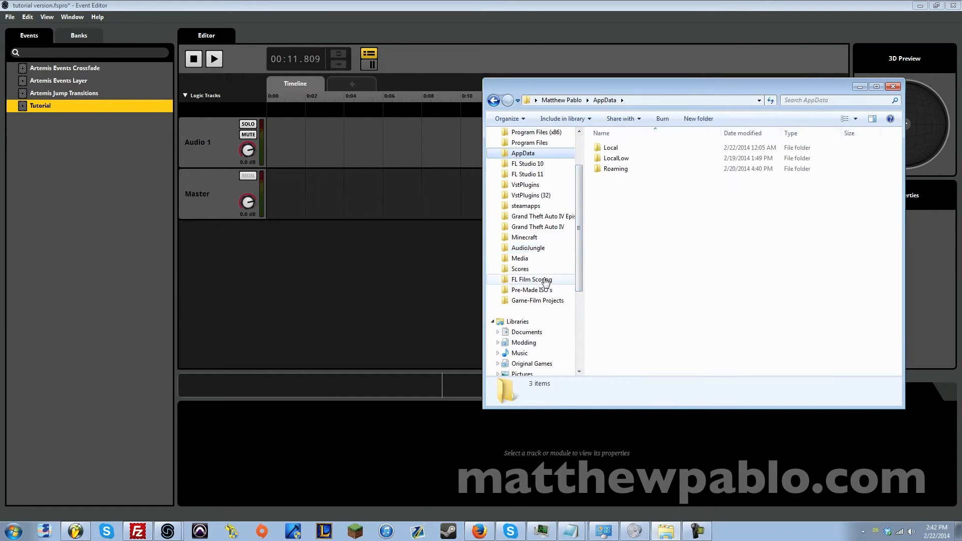
{"action": "left_click", "coordinate": [532, 290]}
{"action": "left_click", "coordinate": [521, 259]}
{"action": "left_click", "coordinate": [519, 353]}
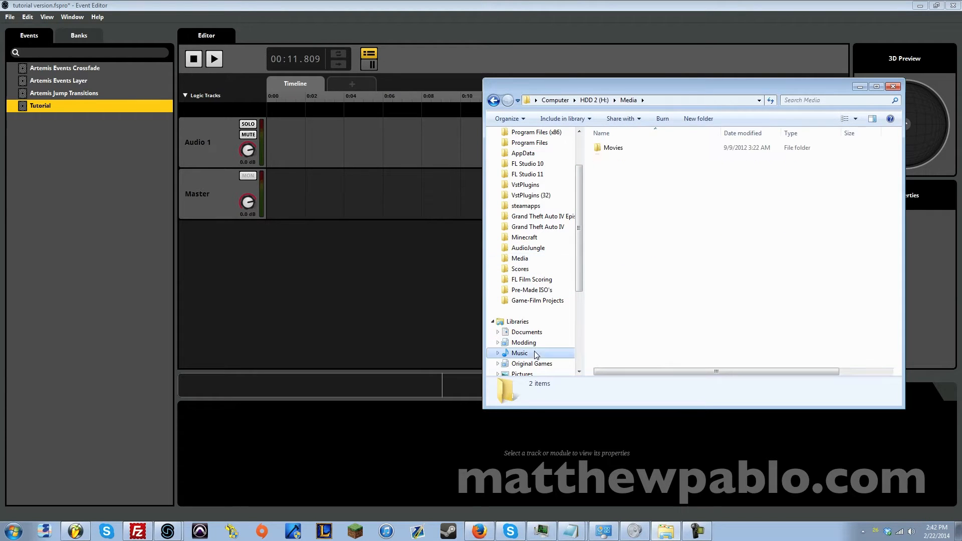
{"action": "left_click", "coordinate": [635, 281]}
{"action": "left_click", "coordinate": [624, 248]}
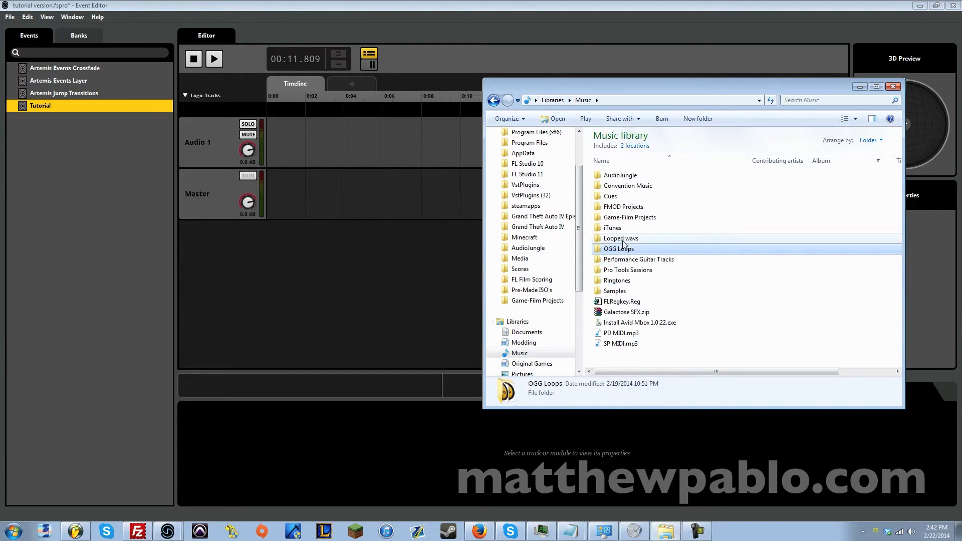
{"action": "double_click", "coordinate": [621, 238]}
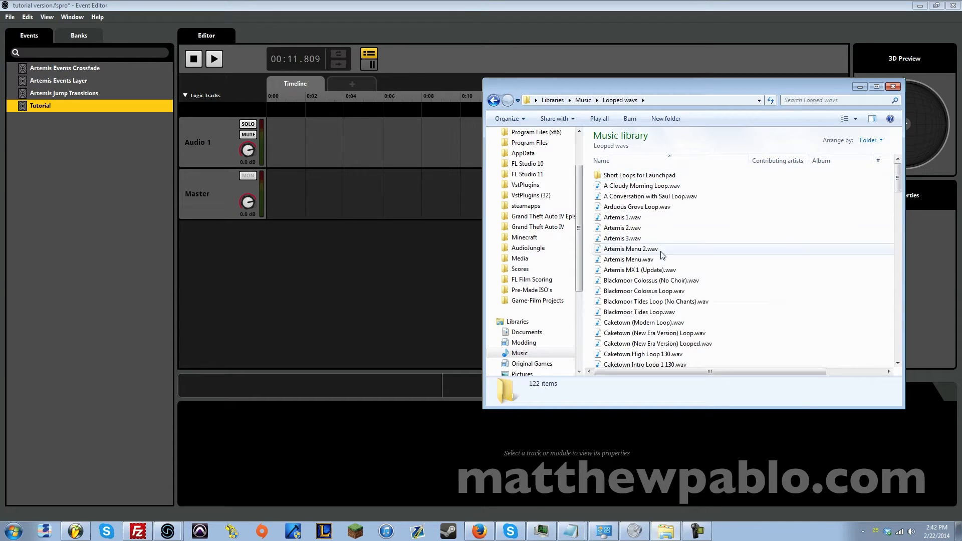
- Place Artemis MX 1 (Update).wav from the Looped wavs folder on the Audio 1 track, starting at 0:00
{"action": "left_click", "coordinate": [619, 272]}
{"action": "left_click_drag", "start_coordinate": [624, 273], "coordinate": [263, 137]}
{"action": "left_click_drag", "start_coordinate": [339, 160], "coordinate": [424, 163]}
{"action": "left_click_drag", "start_coordinate": [436, 156], "coordinate": [330, 158]}
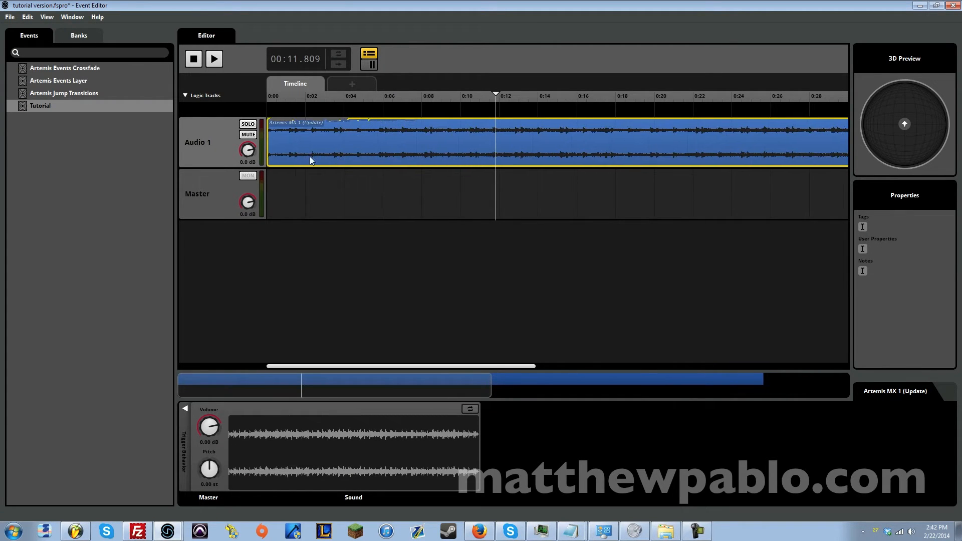
{"action": "mouse_move", "coordinate": [369, 388]}
{"action": "left_mouse_down"}
{"action": "mouse_move", "coordinate": [675, 402]}
{"action": "mouse_move", "coordinate": [370, 389]}
{"action": "left_mouse_up"}
- Add a tempo marker at the very start of the timeline and set its tempo to 103
{"action": "right_click", "coordinate": [279, 110]}
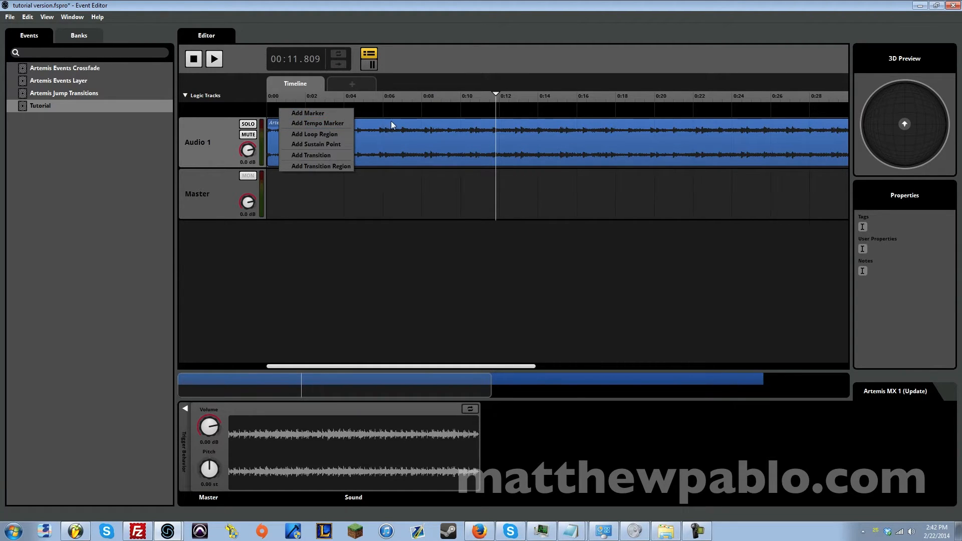
{"action": "left_click", "coordinate": [335, 123]}
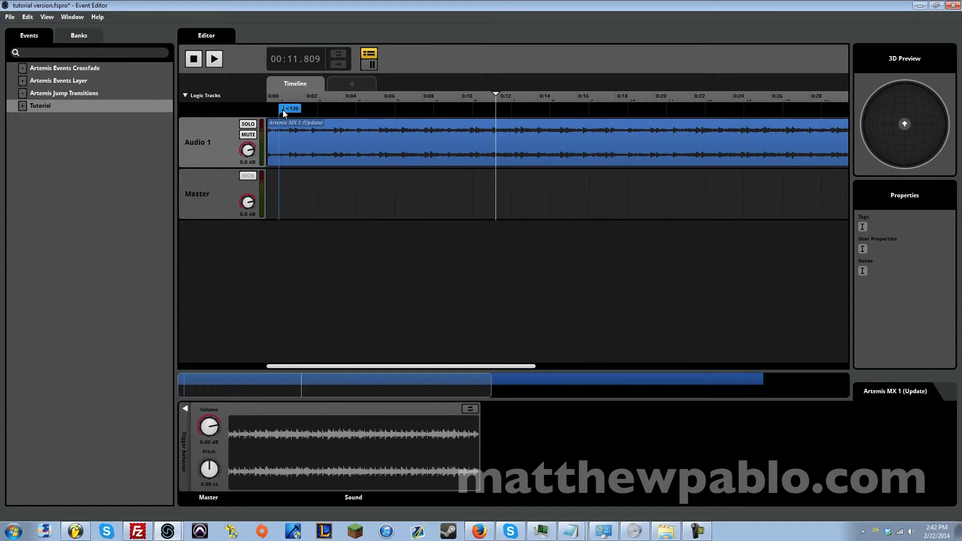
{"action": "double_click", "coordinate": [281, 109]}
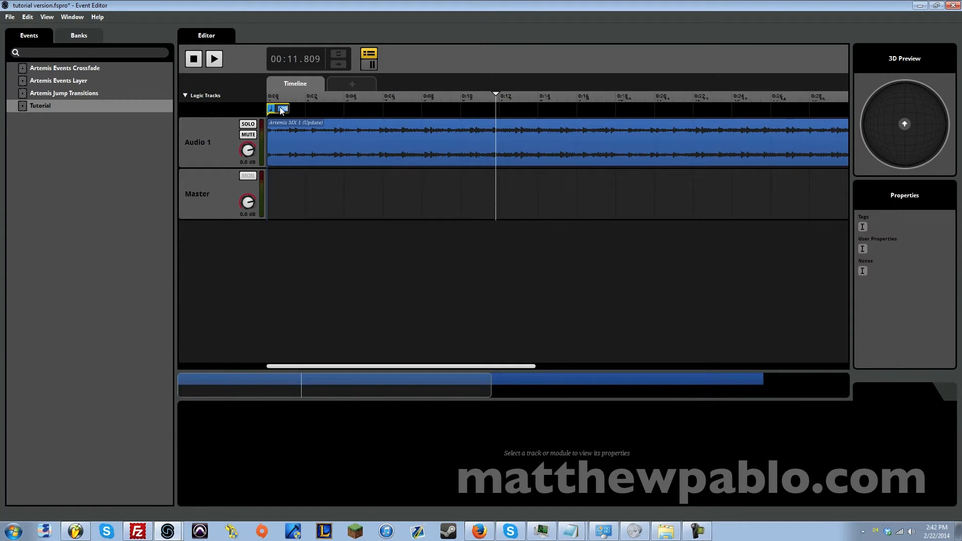
{"action": "type", "text": "103"}
{"action": "key", "text": "Return"}
- Select the Artemis MX 1 (Update) clip on the Audio 1 track
{"action": "left_click", "coordinate": [311, 146]}
{"action": "mouse_move", "coordinate": [311, 154]}
{"action": "left_mouse_down"}
{"action": "mouse_move", "coordinate": [353, 150]}
{"action": "mouse_move", "coordinate": [303, 154]}
{"action": "left_mouse_up"}
{"action": "mouse_move", "coordinate": [405, 156]}
{"action": "left_mouse_down"}
{"action": "mouse_move", "coordinate": [477, 154]}
{"action": "mouse_move", "coordinate": [404, 166]}
{"action": "left_mouse_up"}
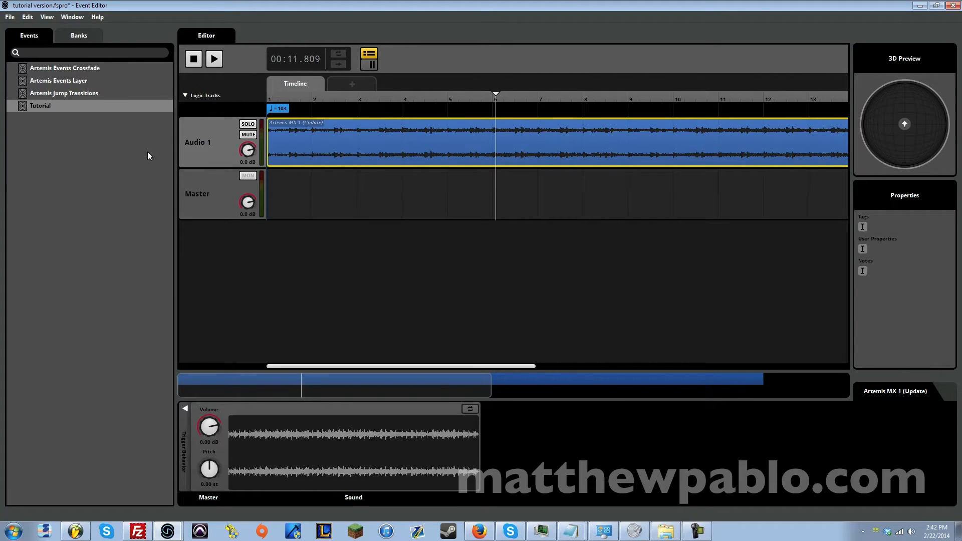
- Add a second audio track below Audio 1 and place Artemis 2.wav from the Looped wavs folder at its start
{"action": "left_click", "coordinate": [64, 18]}
{"action": "left_click", "coordinate": [110, 5]}
{"action": "right_click", "coordinate": [212, 155]}
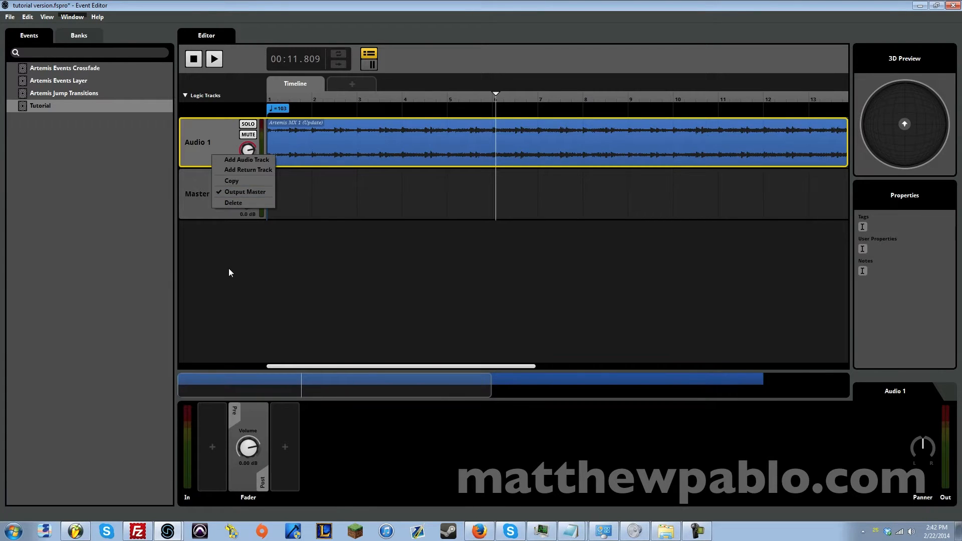
{"action": "left_click", "coordinate": [228, 272]}
{"action": "left_click", "coordinate": [201, 151]}
{"action": "right_click", "coordinate": [203, 151]}
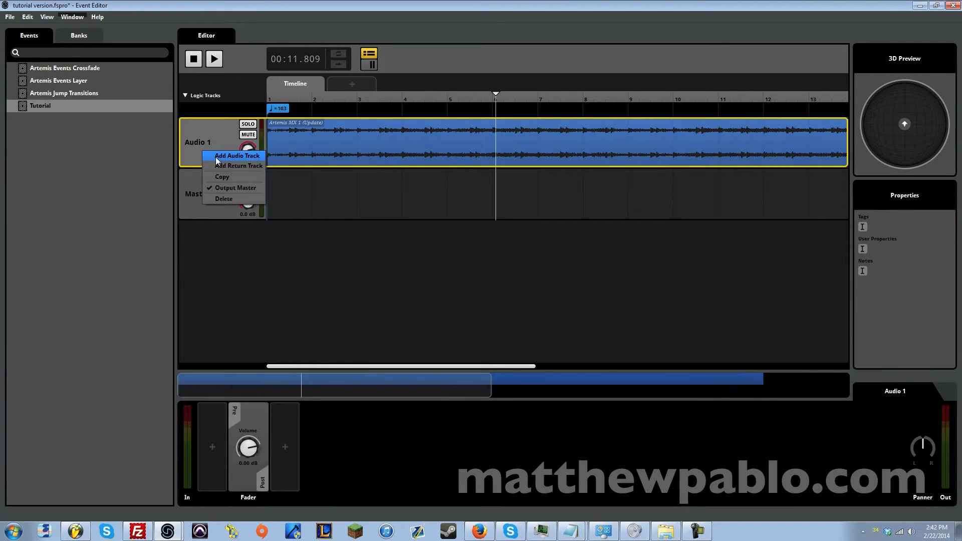
{"action": "left_click", "coordinate": [237, 156]}
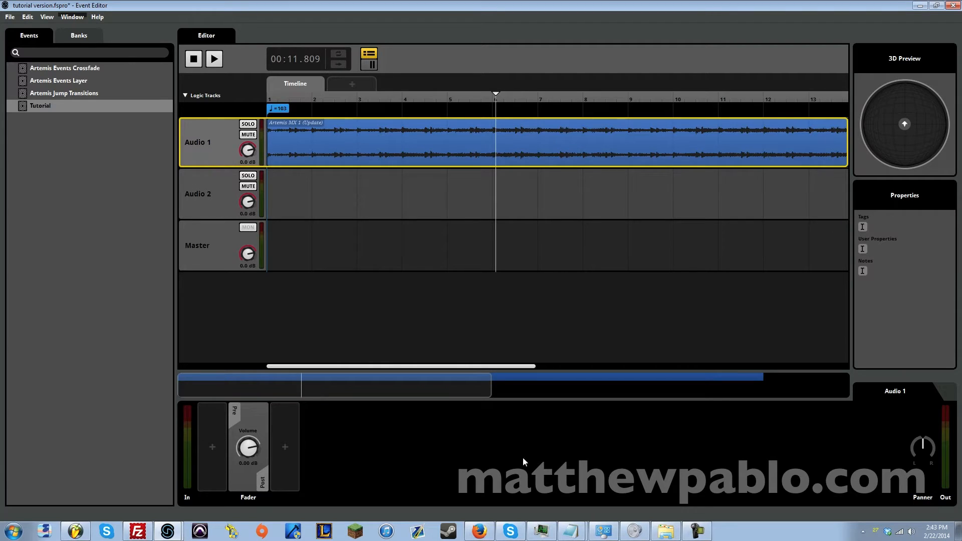
{"action": "left_click", "coordinate": [666, 531]}
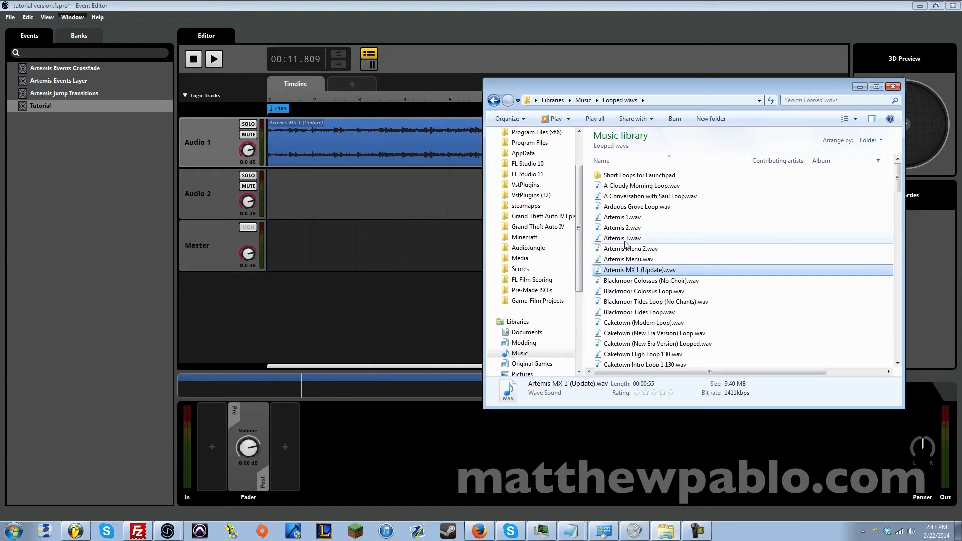
{"action": "left_click_drag", "start_coordinate": [622, 230], "coordinate": [296, 200]}
- Add a third audio track below Audio 2 and place Artemis 3.wav from the Looped wavs folder at its start
{"action": "right_click", "coordinate": [213, 194]}
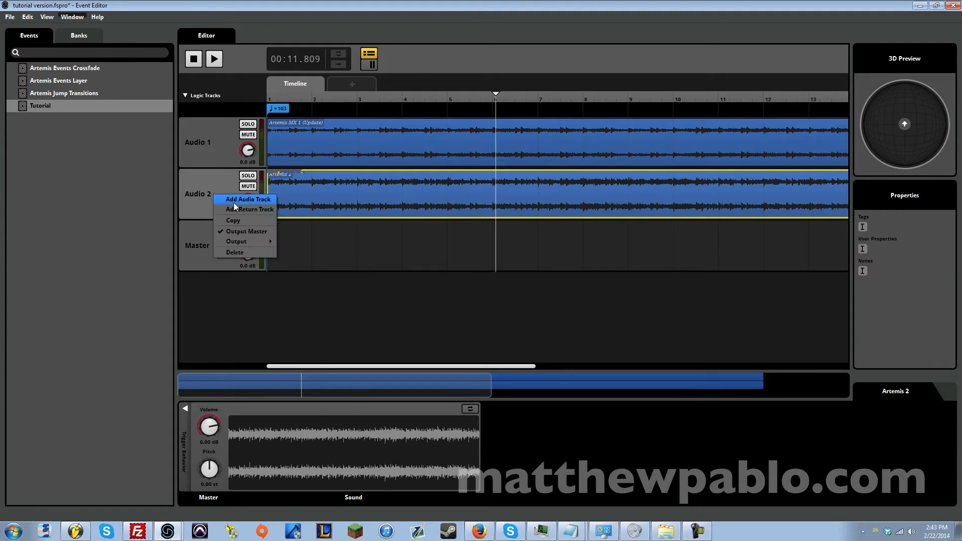
{"action": "left_click", "coordinate": [250, 212]}
{"action": "left_click", "coordinate": [666, 534]}
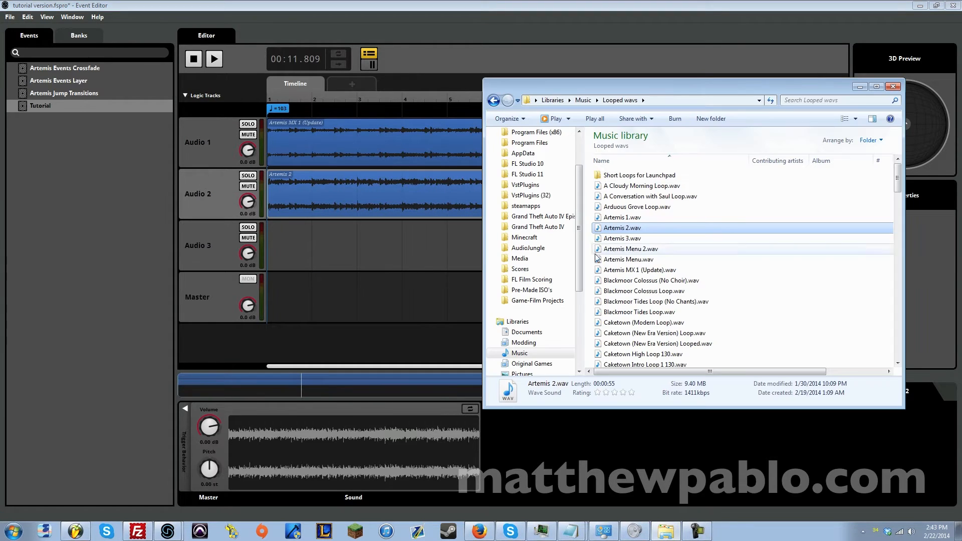
{"action": "left_click_drag", "start_coordinate": [622, 243], "coordinate": [317, 245]}
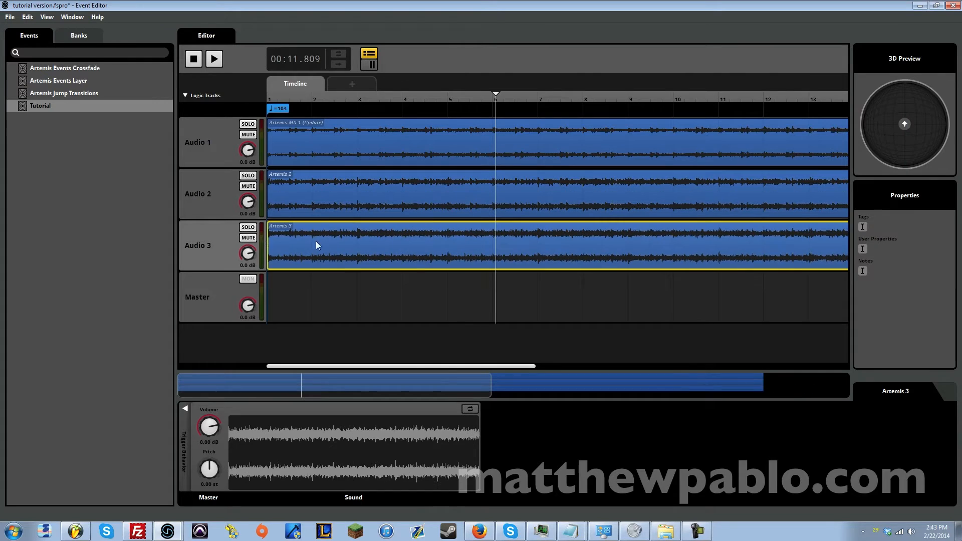
- Play the three layered Artemis tracks together from the beginning of the timeline and stop playback
{"action": "left_click", "coordinate": [192, 65]}
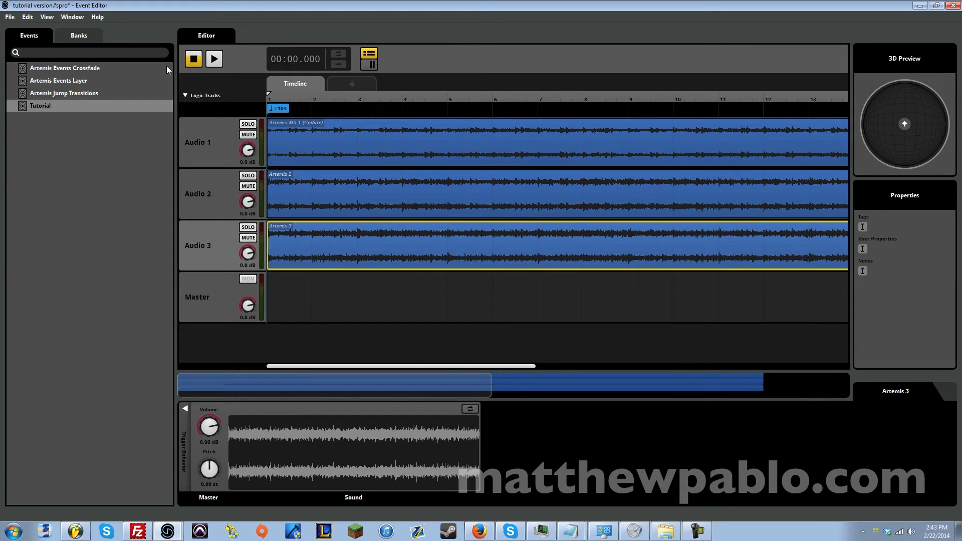
{"action": "left_click", "coordinate": [212, 60]}
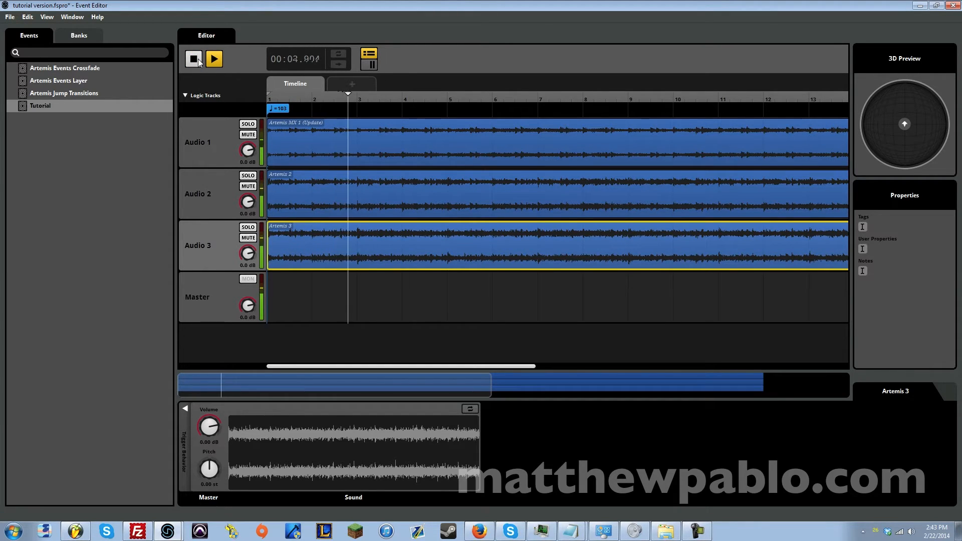
{"action": "left_click", "coordinate": [197, 59]}
{"action": "mouse_move", "coordinate": [434, 391]}
{"action": "left_mouse_down"}
{"action": "mouse_move", "coordinate": [701, 395]}
{"action": "mouse_move", "coordinate": [448, 391]}
{"action": "left_mouse_up"}
{"action": "left_click_drag", "start_coordinate": [423, 348], "coordinate": [331, 284]}
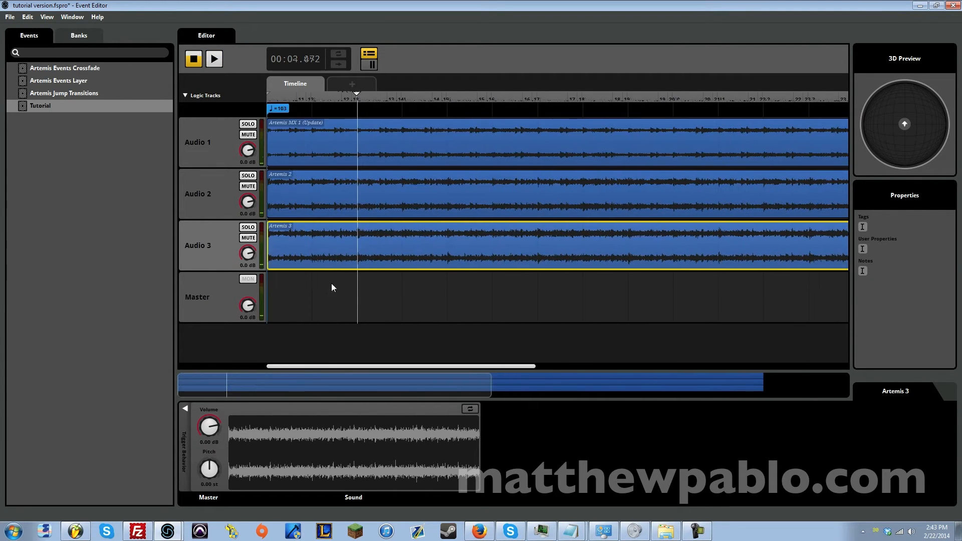
{"action": "left_click", "coordinate": [214, 59]}
{"action": "left_click", "coordinate": [193, 60]}
- Listen to the end of the Artemis 2 clip with only Audio 2 soloed, and turn its solo off again
{"action": "left_click_drag", "start_coordinate": [439, 368], "coordinate": [738, 398]}
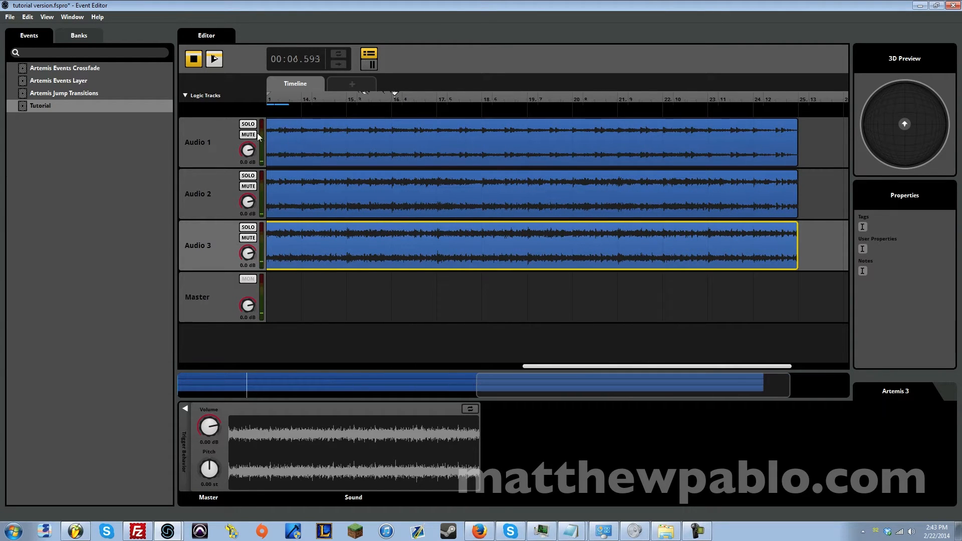
{"action": "left_click", "coordinate": [248, 176]}
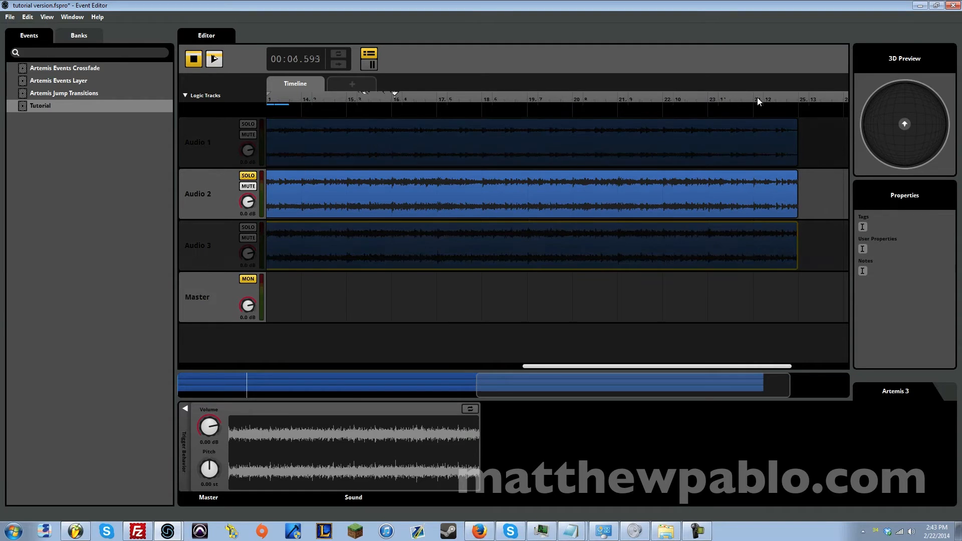
{"action": "left_click", "coordinate": [763, 97]}
{"action": "left_click", "coordinate": [217, 62]}
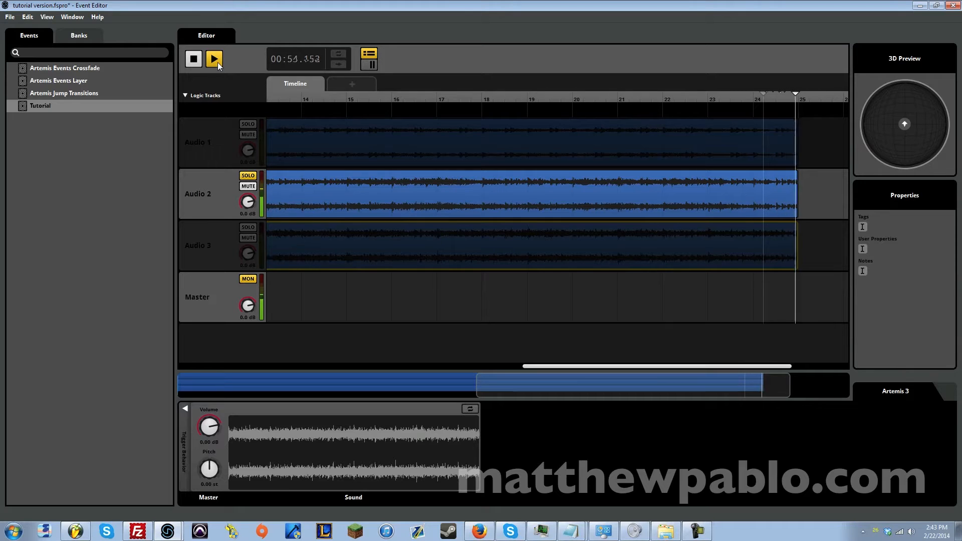
{"action": "left_click", "coordinate": [197, 58]}
{"action": "left_click", "coordinate": [433, 381]}
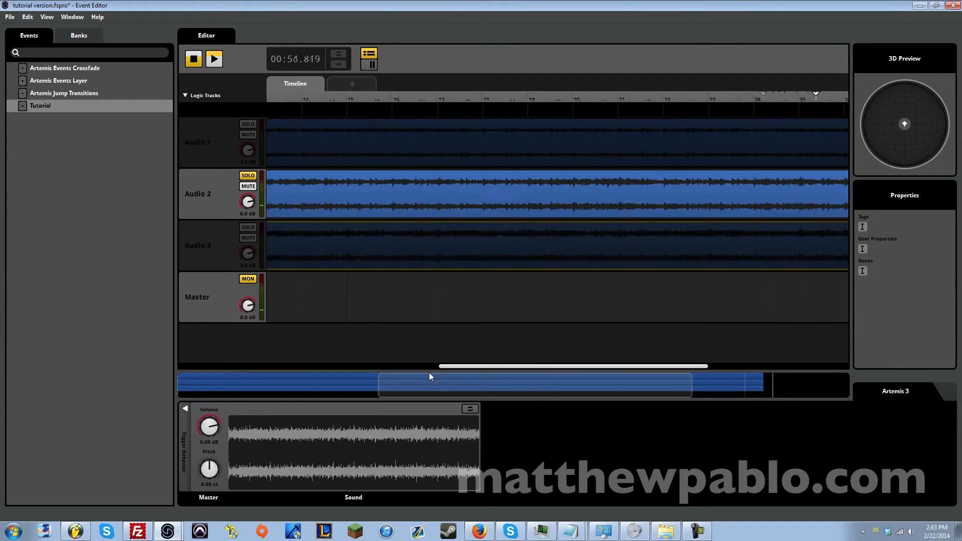
{"action": "left_click_drag", "start_coordinate": [429, 377], "coordinate": [213, 276]}
{"action": "left_click", "coordinate": [323, 199]}
{"action": "left_click", "coordinate": [248, 176]}
- Create a loop region spanning the Artemis MX 1 (Update) clip and place it on the row above the tempo marker
{"action": "right_click", "coordinate": [318, 149]}
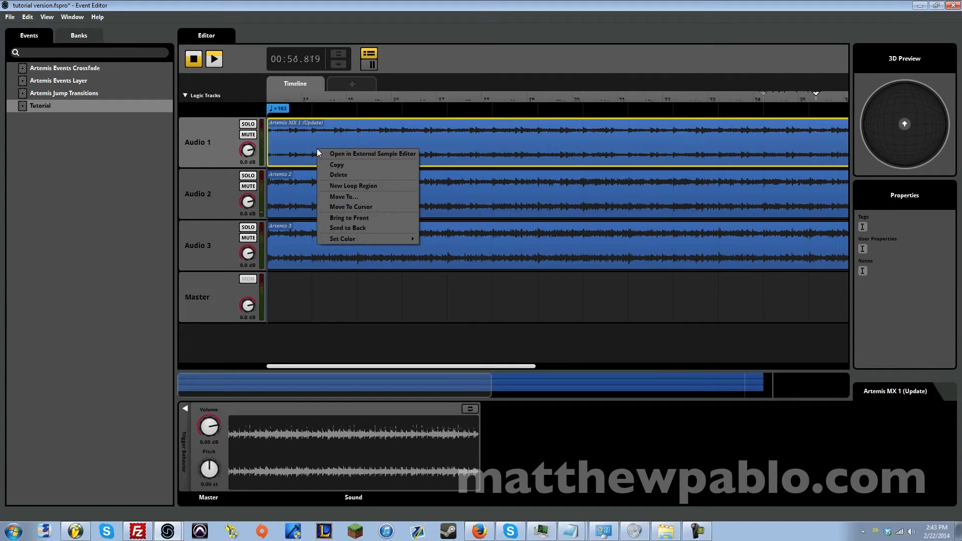
{"action": "left_click", "coordinate": [326, 186]}
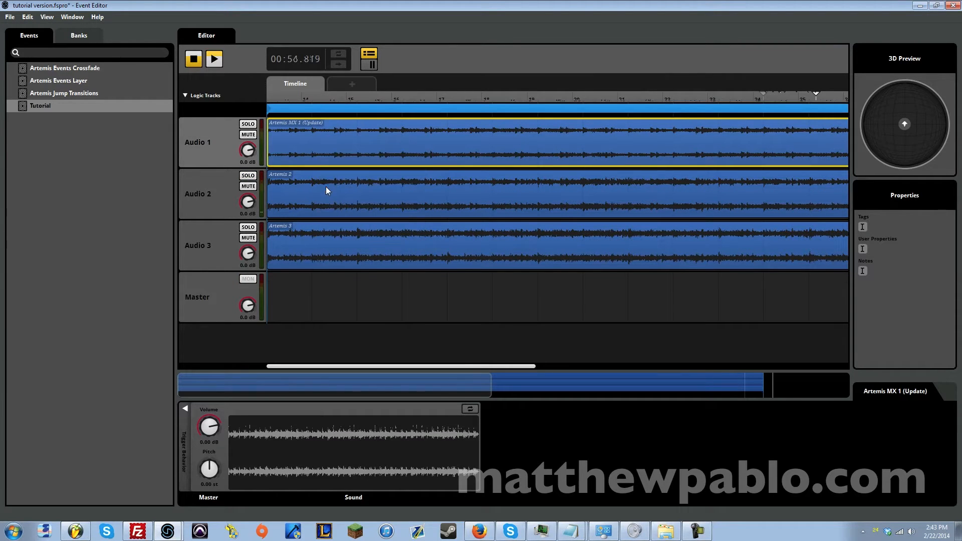
{"action": "left_click", "coordinate": [286, 109]}
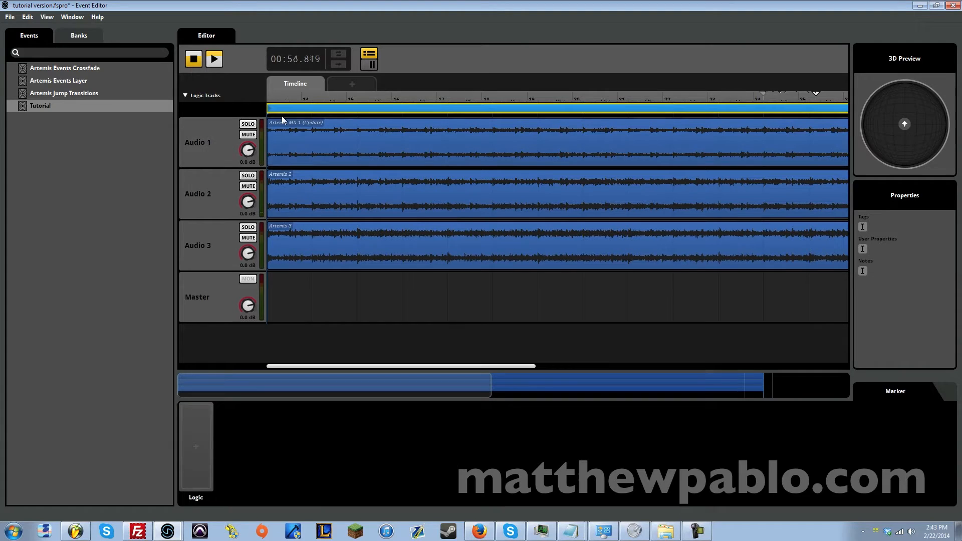
{"action": "key", "text": "Delete"}
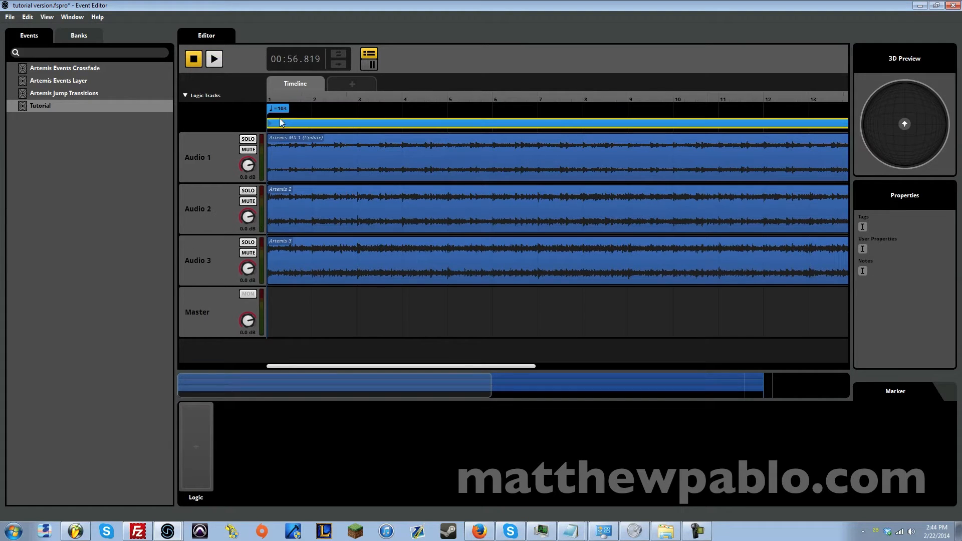
{"action": "key", "text": "ctrl+z"}
{"action": "left_click", "coordinate": [304, 109]}
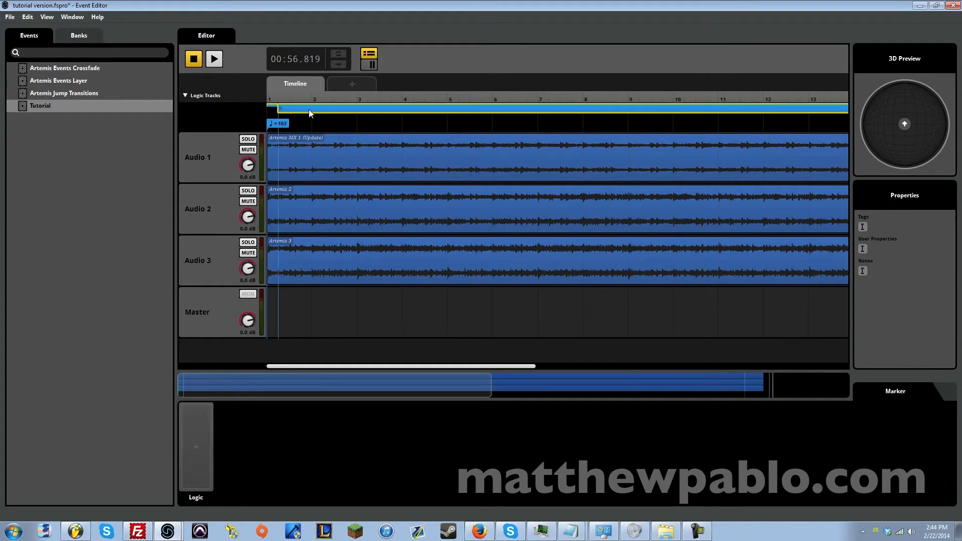
- Solo Audio 2 and play from shortly before the loop region's end to test the jump back to the start
{"action": "left_click_drag", "start_coordinate": [371, 383], "coordinate": [646, 401]}
{"action": "left_click", "coordinate": [253, 191]}
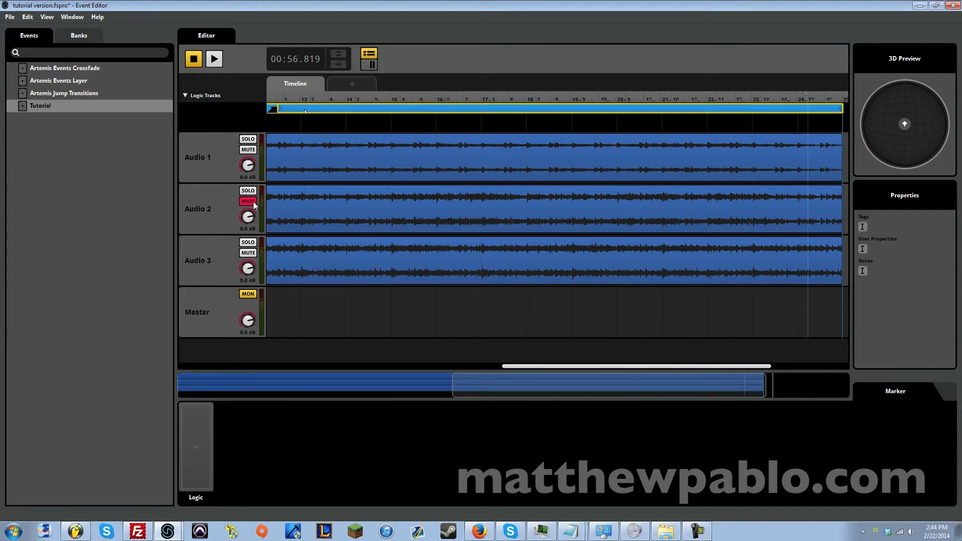
{"action": "left_click_drag", "start_coordinate": [555, 393], "coordinate": [616, 391]}
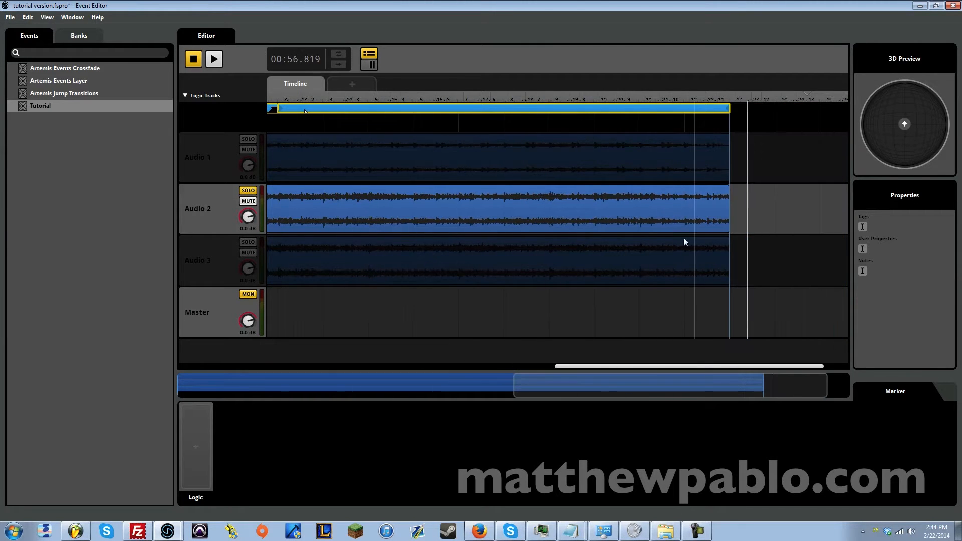
{"action": "left_click", "coordinate": [672, 102]}
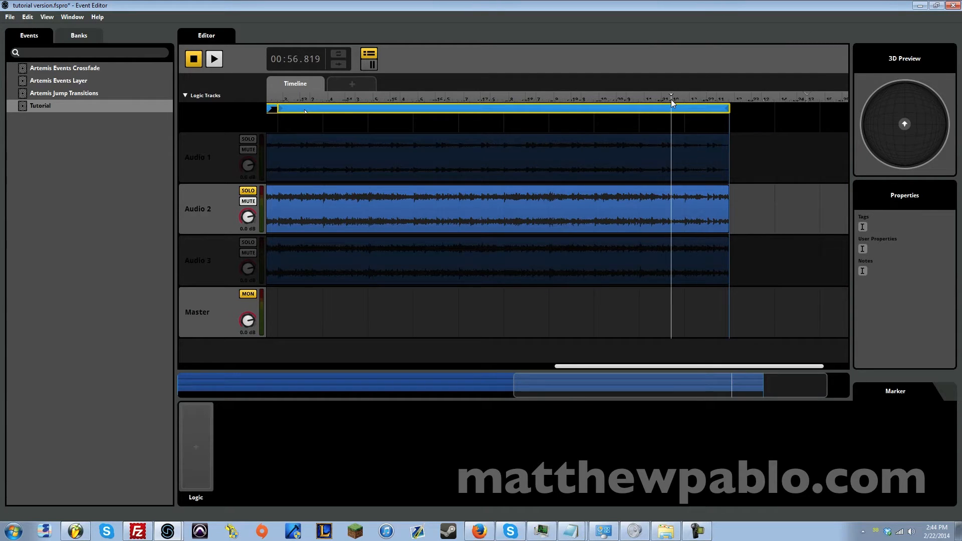
{"action": "key", "text": "space"}
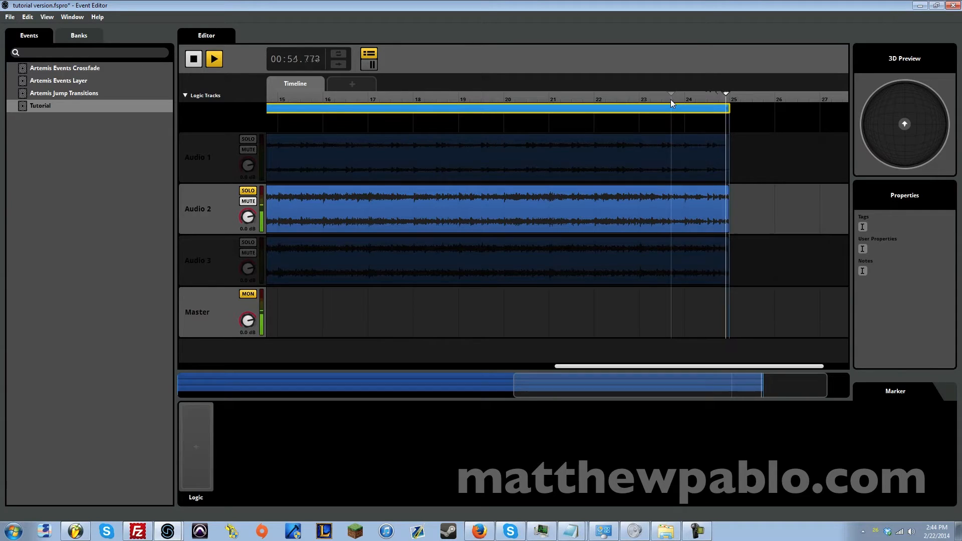
{"action": "key", "text": "space"}
{"action": "mouse_move", "coordinate": [627, 365]}
{"action": "left_mouse_down"}
{"action": "mouse_move", "coordinate": [459, 383]}
{"action": "mouse_move", "coordinate": [224, 351]}
{"action": "mouse_move", "coordinate": [610, 356]}
{"action": "left_mouse_up"}
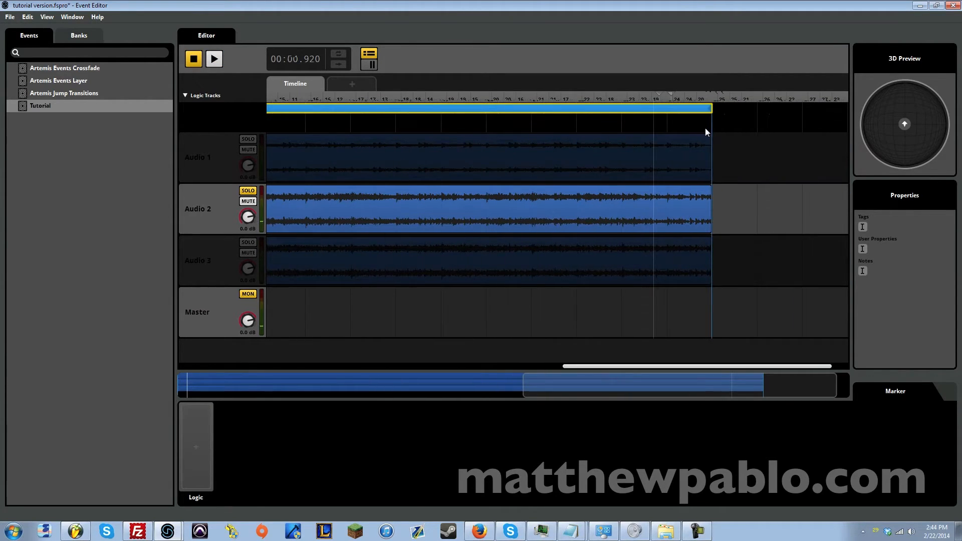
- Try ending the loop region at bar 21, play across the loop point, and restore the region's end to bar 25
{"action": "left_click_drag", "start_coordinate": [704, 111], "coordinate": [529, 106]}
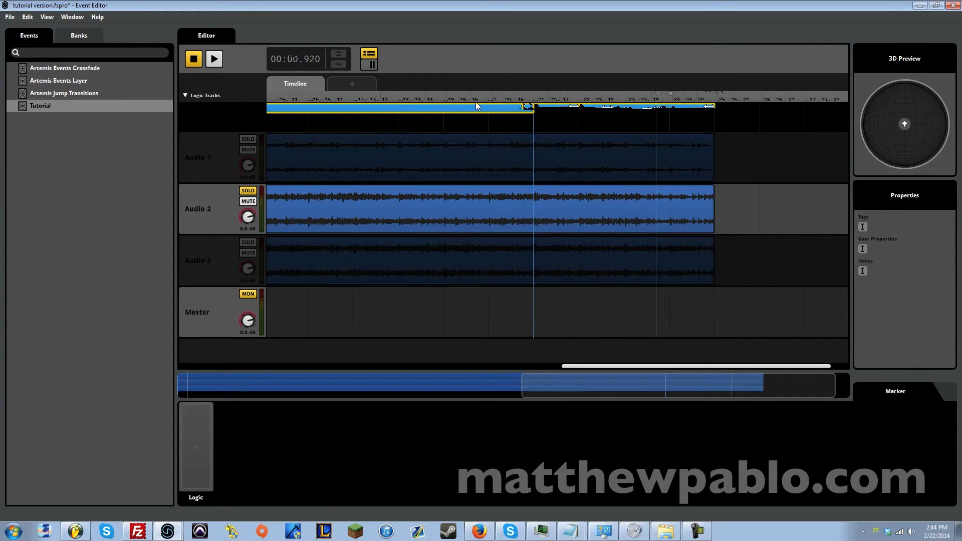
{"action": "left_click", "coordinate": [489, 98]}
{"action": "key", "text": "space"}
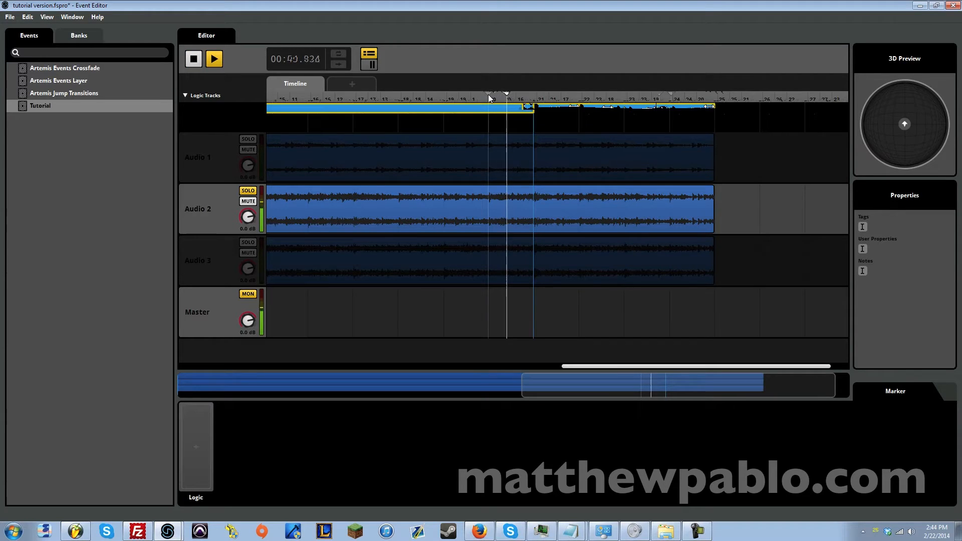
{"action": "key", "text": "space"}
{"action": "left_click_drag", "start_coordinate": [530, 110], "coordinate": [714, 112]}
- Turn off Snap to Ruler, shorten the loop region to end just before bar 21, and play across the off-grid loop point
{"action": "left_click", "coordinate": [52, 16]}
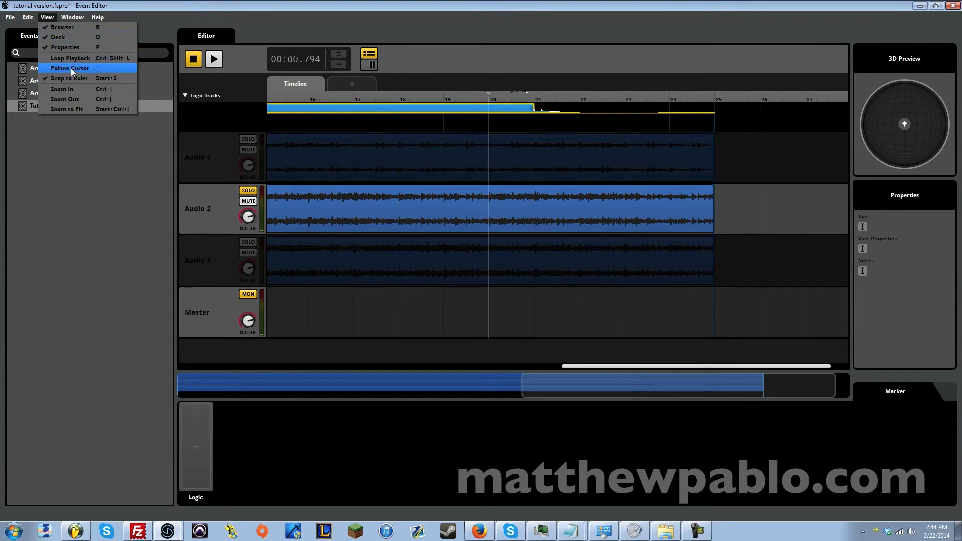
{"action": "left_click", "coordinate": [107, 79]}
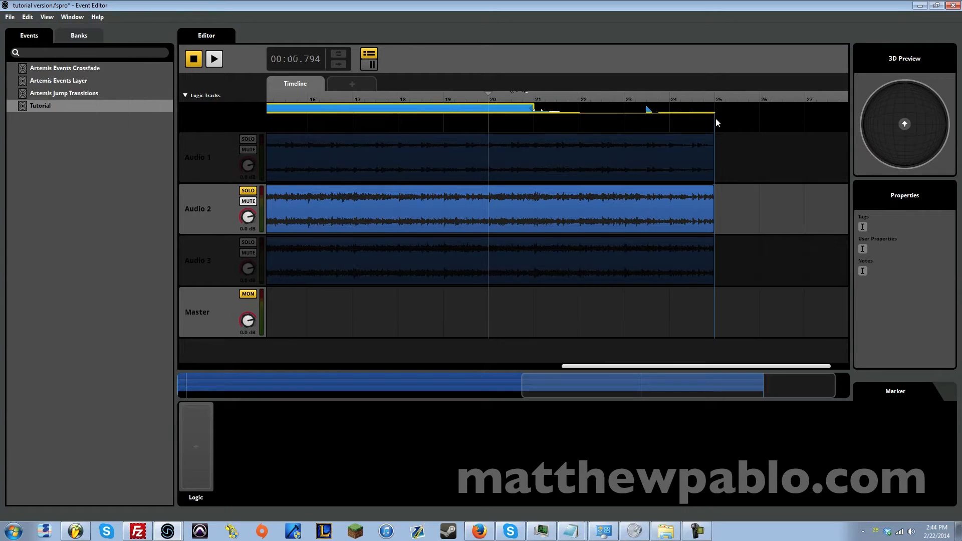
{"action": "mouse_move", "coordinate": [709, 110]}
{"action": "left_mouse_down"}
{"action": "mouse_move", "coordinate": [475, 111]}
{"action": "mouse_move", "coordinate": [564, 111]}
{"action": "mouse_move", "coordinate": [508, 107]}
{"action": "mouse_move", "coordinate": [534, 108]}
{"action": "mouse_move", "coordinate": [516, 110]}
{"action": "left_mouse_up"}
{"action": "key", "text": "space"}
{"action": "left_click", "coordinate": [508, 94]}
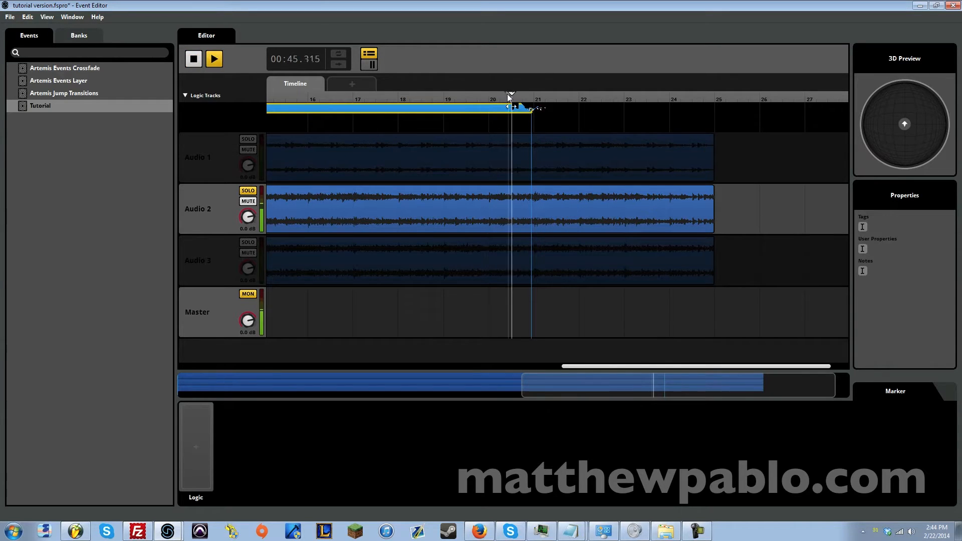
{"action": "key", "text": "space"}
{"action": "left_click", "coordinate": [512, 96]}
{"action": "key", "text": "space"}
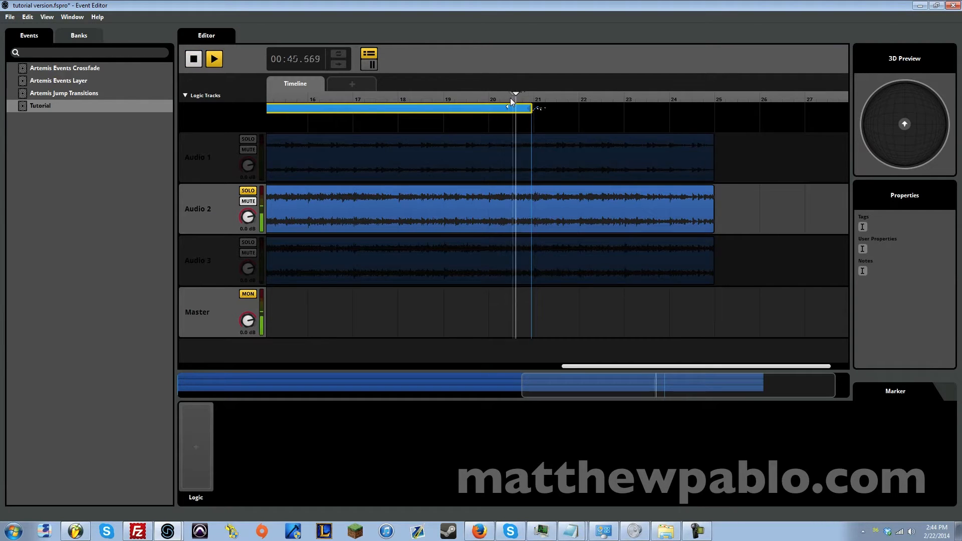
{"action": "key", "text": "space"}
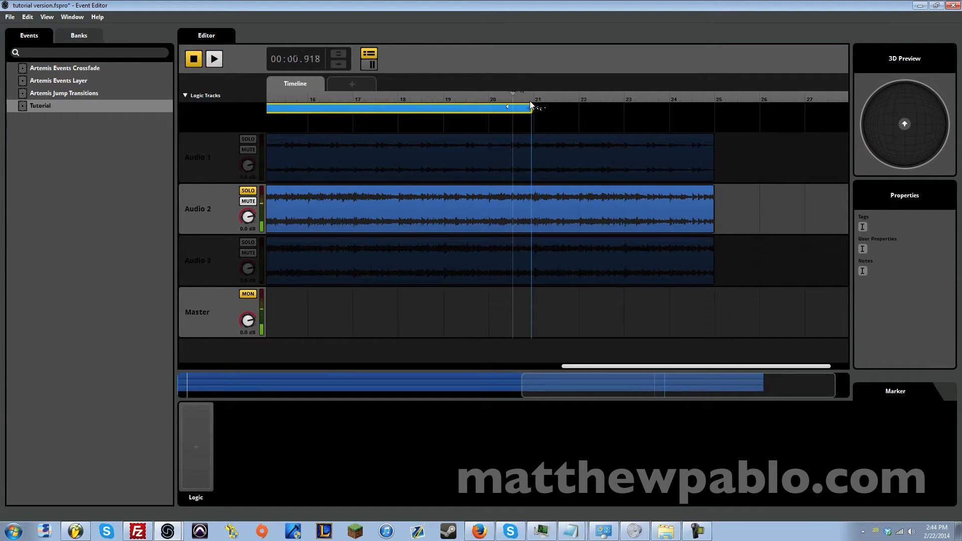
- Turn Snap to Ruler back on and extend the loop region's end to bar 25, where the clips end
{"action": "left_click", "coordinate": [45, 18]}
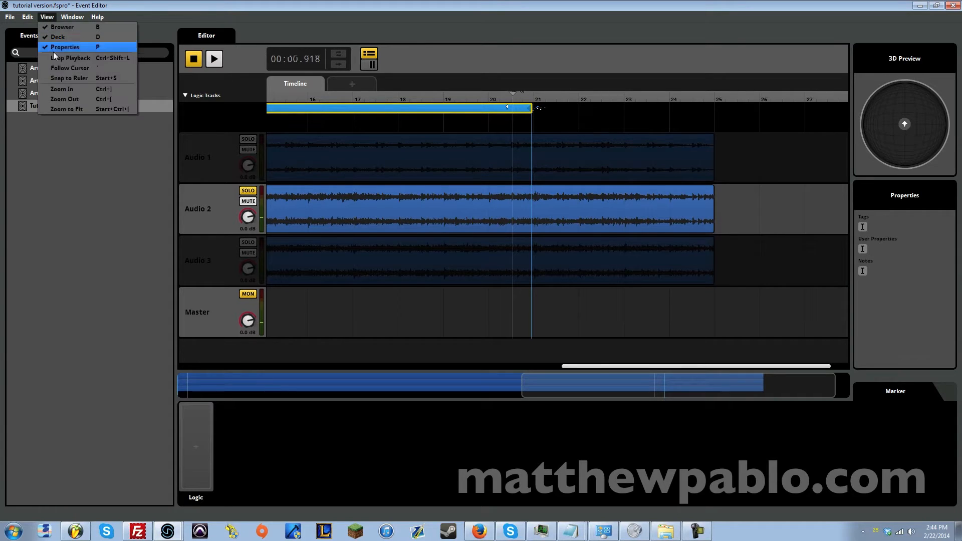
{"action": "left_click", "coordinate": [75, 76]}
{"action": "left_click_drag", "start_coordinate": [528, 111], "coordinate": [709, 125]}
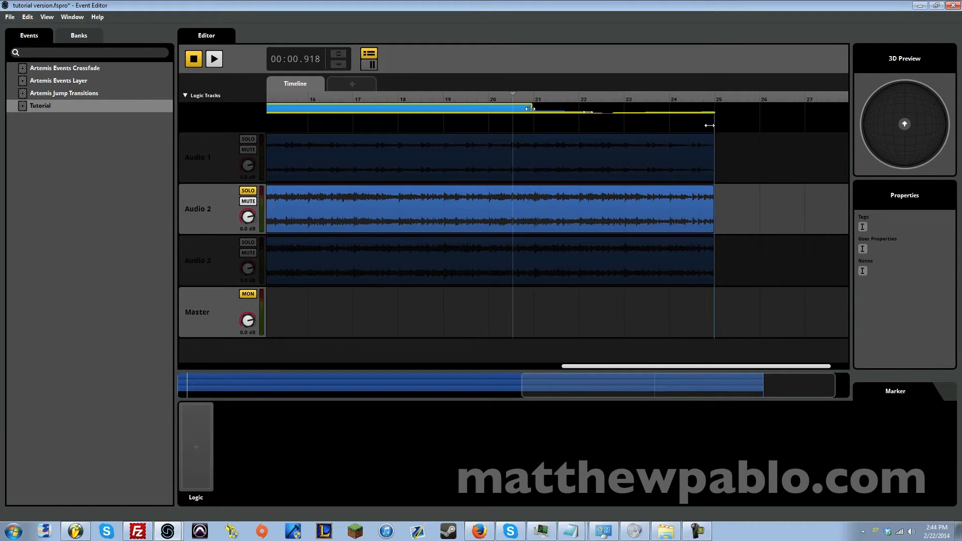
{"action": "left_click_drag", "start_coordinate": [584, 392], "coordinate": [556, 315]}
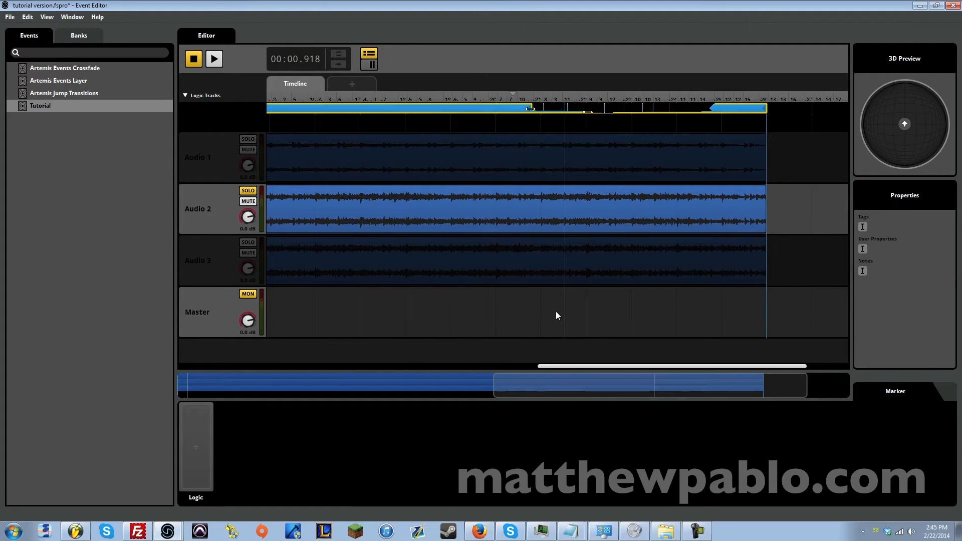
{"action": "left_click_drag", "start_coordinate": [551, 387], "coordinate": [645, 301]}
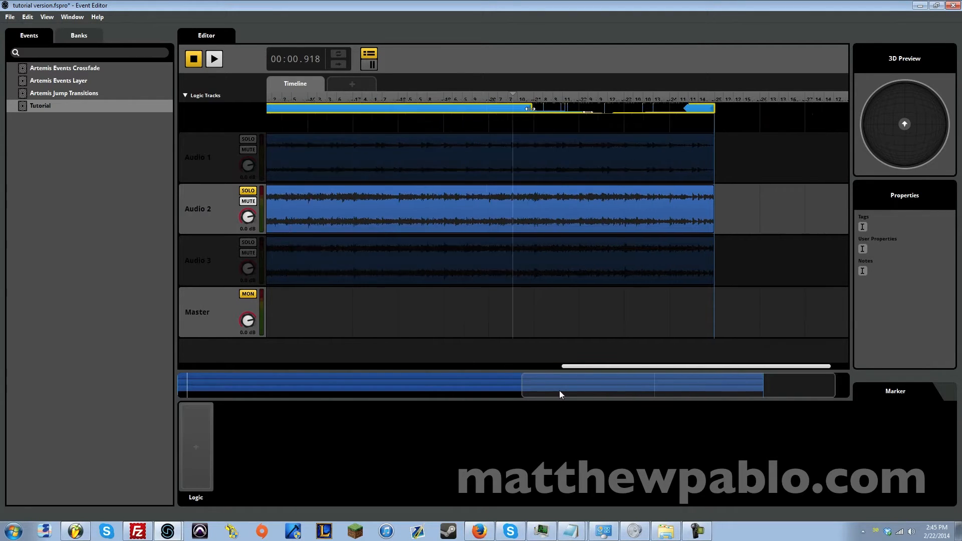
- Turn off the solo on Audio 2 and add a parameter named Intensity Level ranging from 0 to 1
{"action": "left_click_drag", "start_coordinate": [585, 393], "coordinate": [209, 352]}
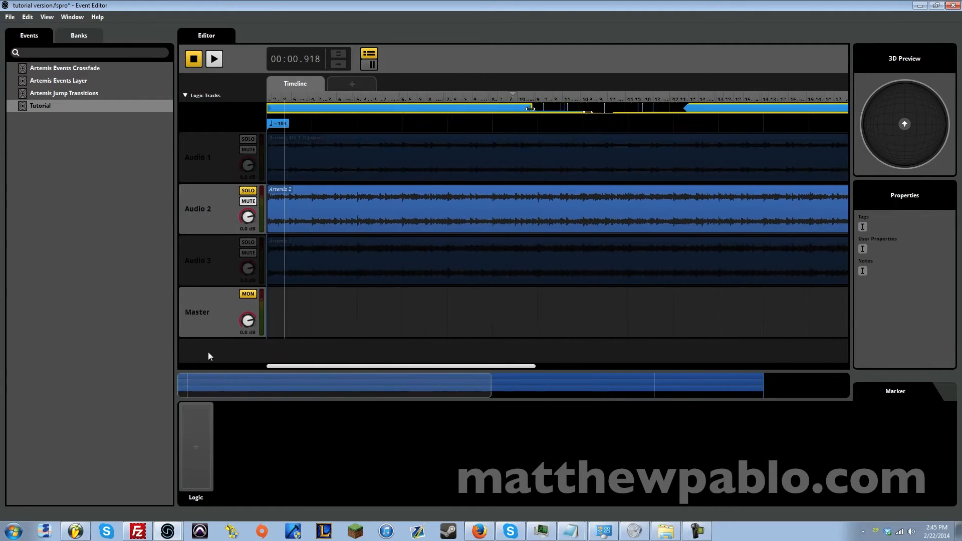
{"action": "left_click", "coordinate": [248, 191]}
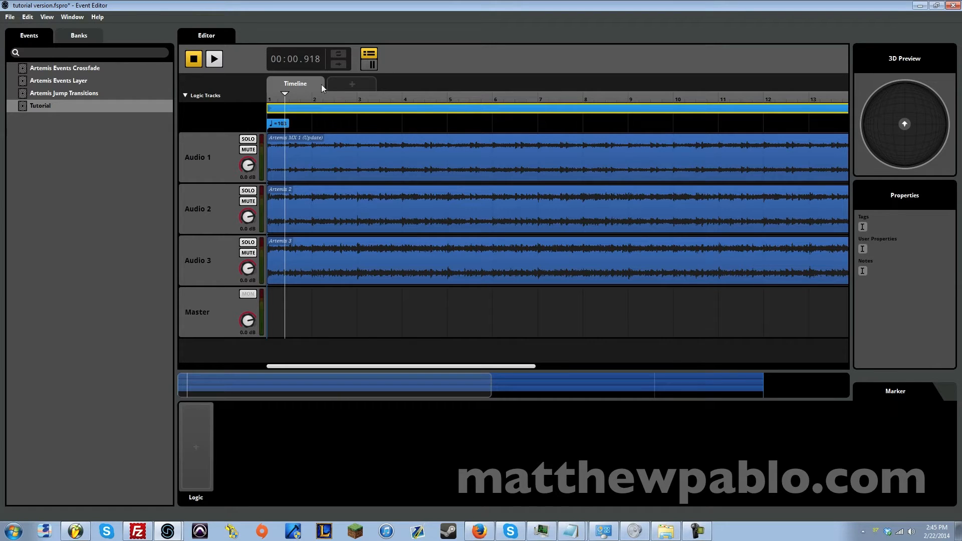
{"action": "left_click", "coordinate": [350, 86]}
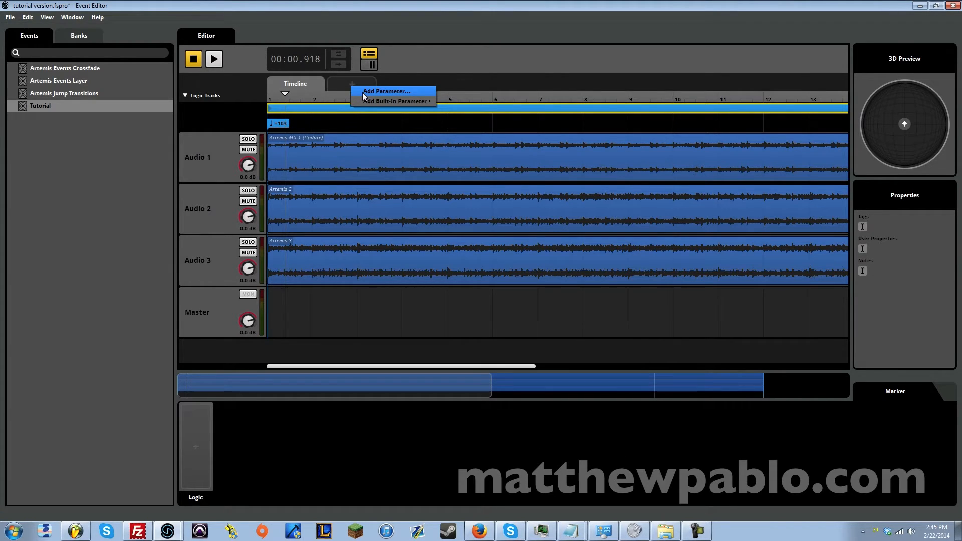
{"action": "left_click", "coordinate": [363, 92]}
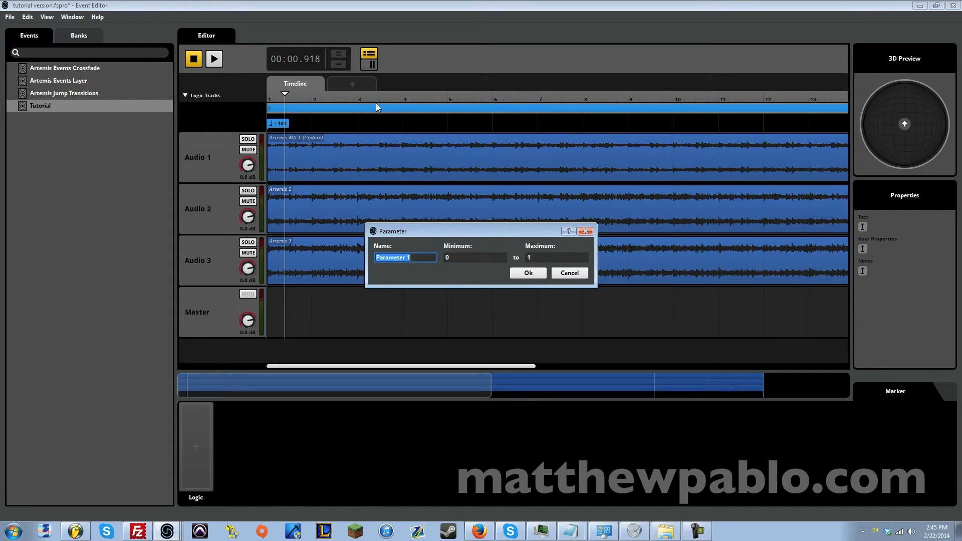
{"action": "type", "text": "Intensity Level"}
{"action": "key", "text": "Return"}
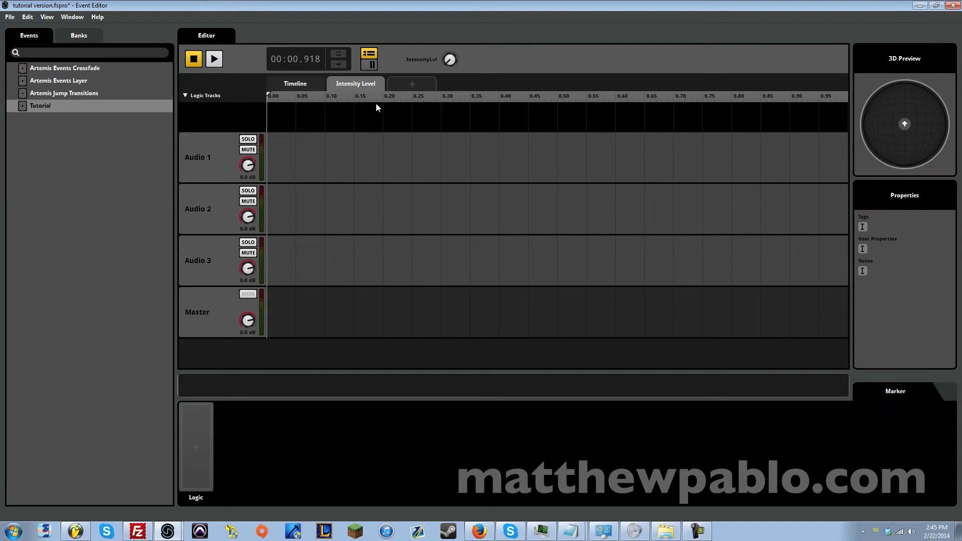
- Try the Intensity Level control, play the event from the timeline, and raise the level to about 0.09 before stopping playback
{"action": "left_click_drag", "start_coordinate": [451, 61], "coordinate": [451, 11]}
{"action": "mouse_move", "coordinate": [450, 59]}
{"action": "left_mouse_down"}
{"action": "mouse_move", "coordinate": [450, 16]}
{"action": "mouse_move", "coordinate": [450, 59]}
{"action": "left_mouse_up"}
{"action": "left_click", "coordinate": [293, 84]}
{"action": "left_click", "coordinate": [214, 60]}
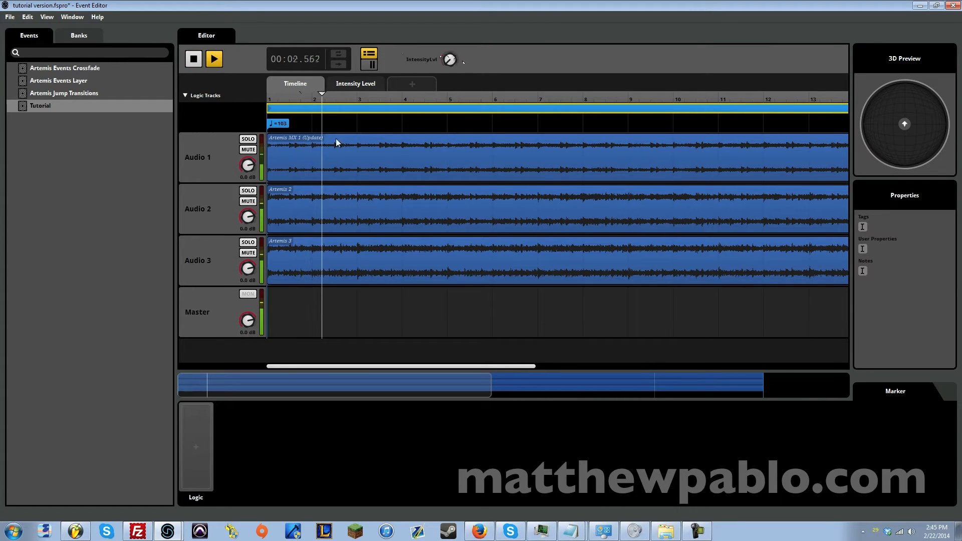
{"action": "left_click", "coordinate": [363, 85]}
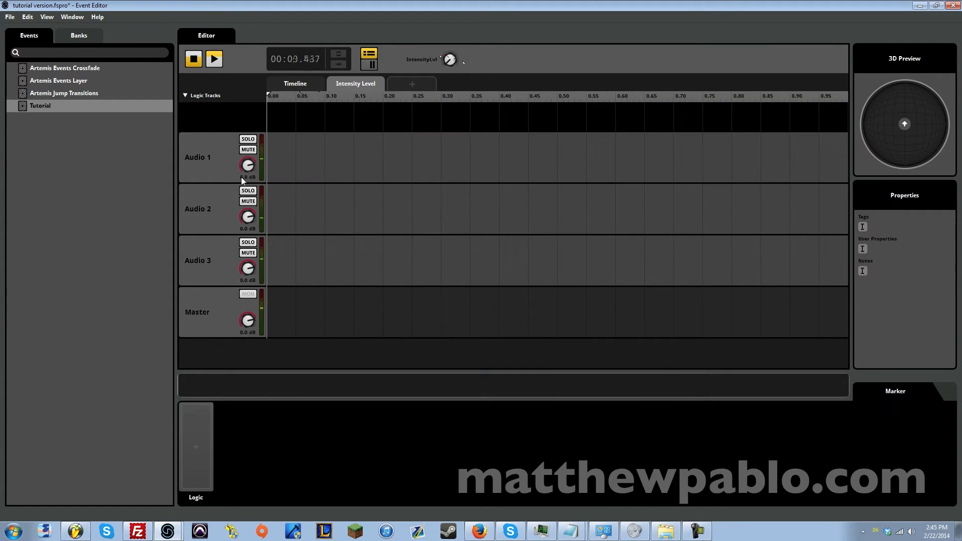
{"action": "left_click_drag", "start_coordinate": [455, 63], "coordinate": [455, 53]}
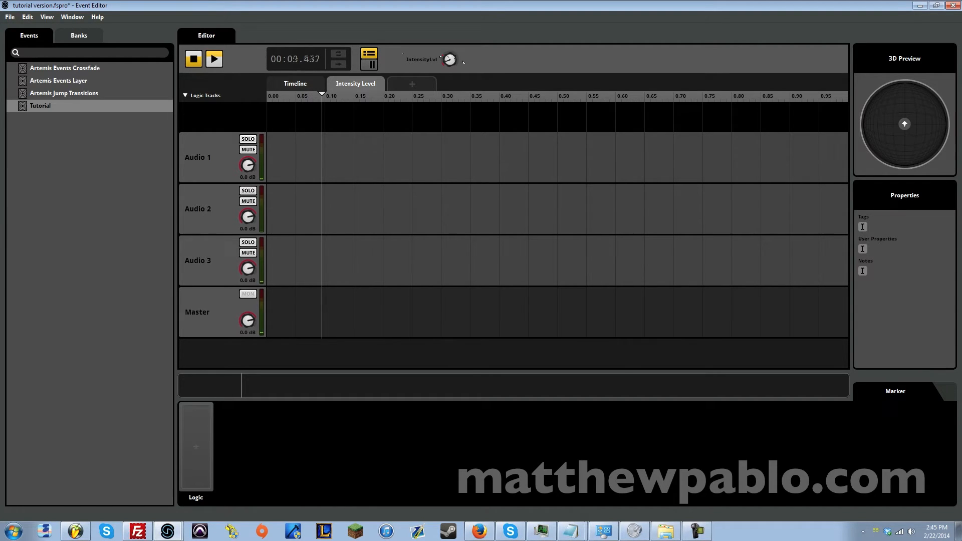
{"action": "key", "text": "space"}
- Rename the Audio 1 track as Exploration
{"action": "double_click", "coordinate": [218, 160]}
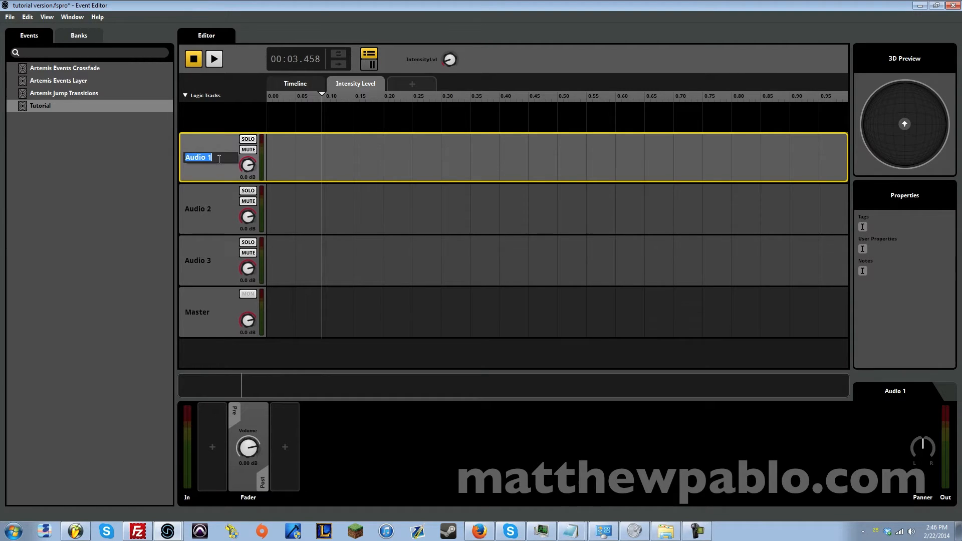
{"action": "type", "text": "En"}
{"action": "type", "text": "xploration"}
{"action": "key", "text": "Return"}
- Rename the Audio 2 track as Encounter
{"action": "double_click", "coordinate": [209, 209]}
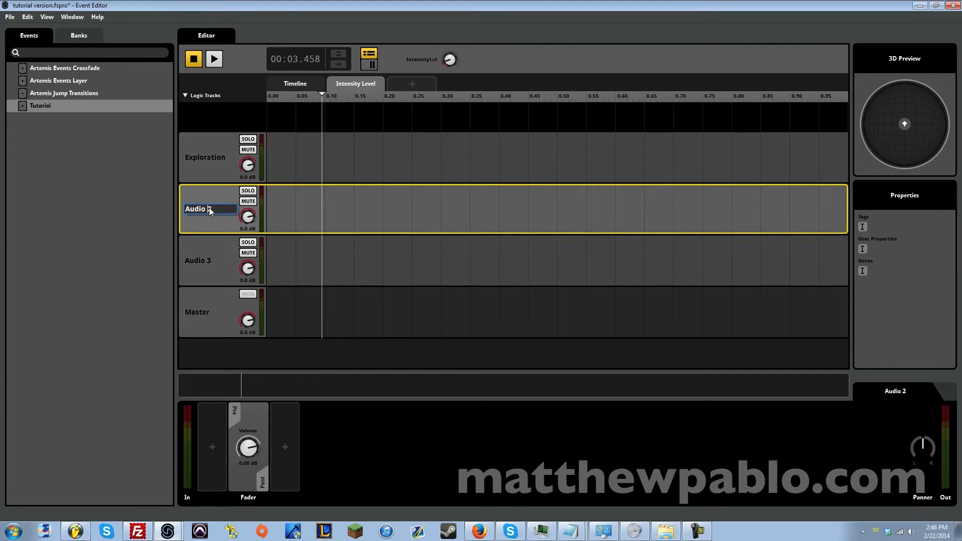
{"action": "left_click", "coordinate": [212, 202]}
{"action": "left_click", "coordinate": [211, 203]}
{"action": "double_click", "coordinate": [210, 209]}
{"action": "left_click", "coordinate": [211, 209]}
{"action": "left_click_drag", "start_coordinate": [207, 209], "coordinate": [146, 217]}
{"action": "type", "text": "Encounter"}
{"action": "key", "text": "Return"}
- Rename the Audio 3 track as High Risk
{"action": "left_click", "coordinate": [208, 259]}
{"action": "double_click", "coordinate": [213, 260]}
{"action": "type", "text": "High Risk"}
{"action": "key", "text": "Return"}
- Reset Intensity Level to 0 and add Exploration volume automation on that parameter, with a point of about 0.5 dB at 0.00
{"action": "left_click_drag", "start_coordinate": [444, 67], "coordinate": [443, 86]}
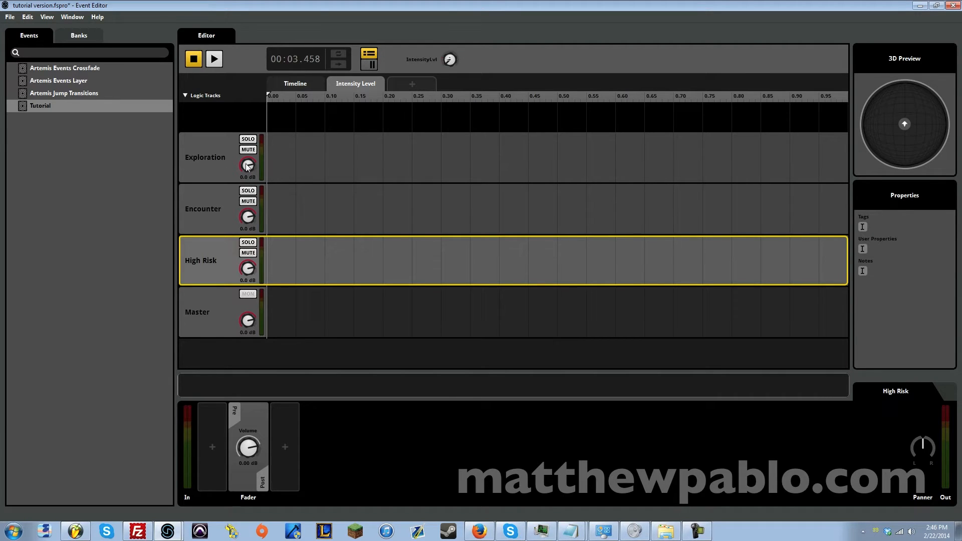
{"action": "left_click", "coordinate": [293, 82]}
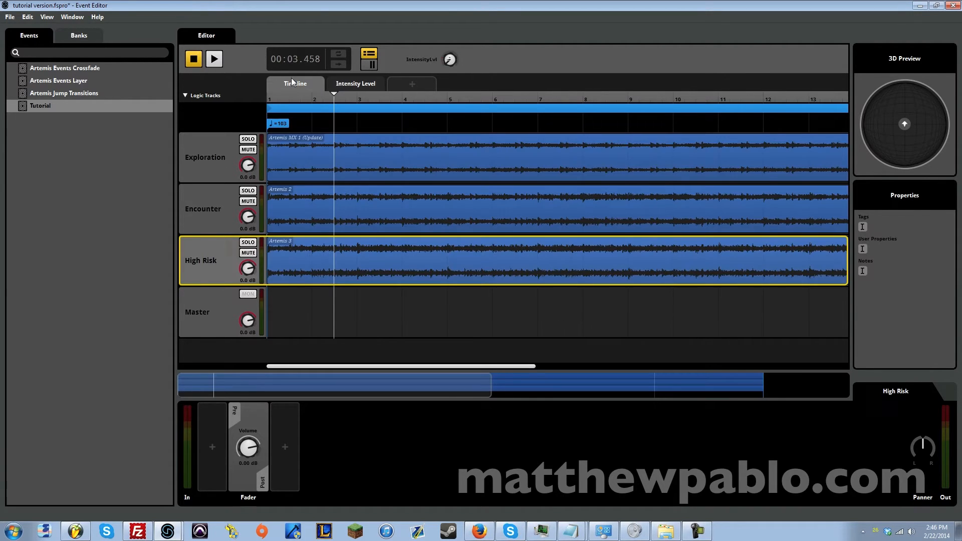
{"action": "left_click", "coordinate": [359, 83]}
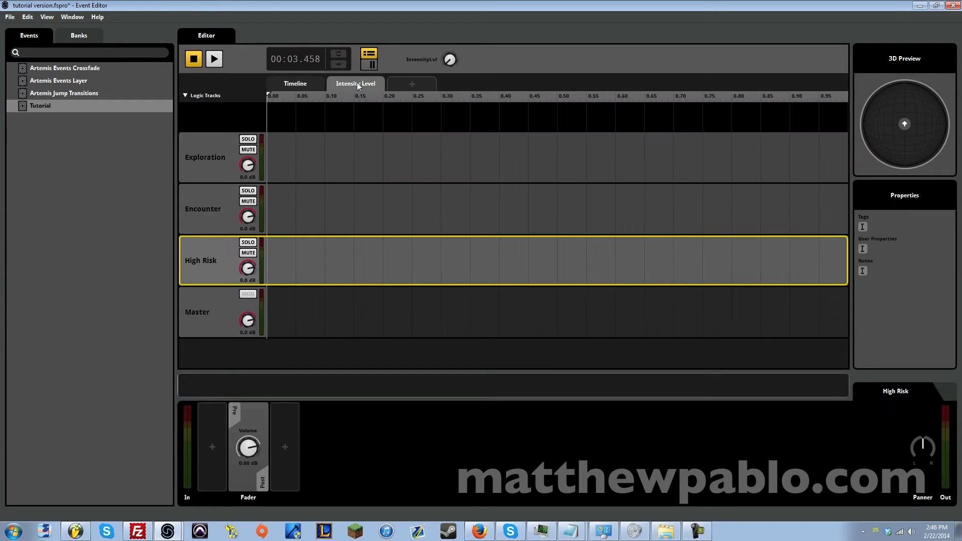
{"action": "right_click", "coordinate": [248, 165]}
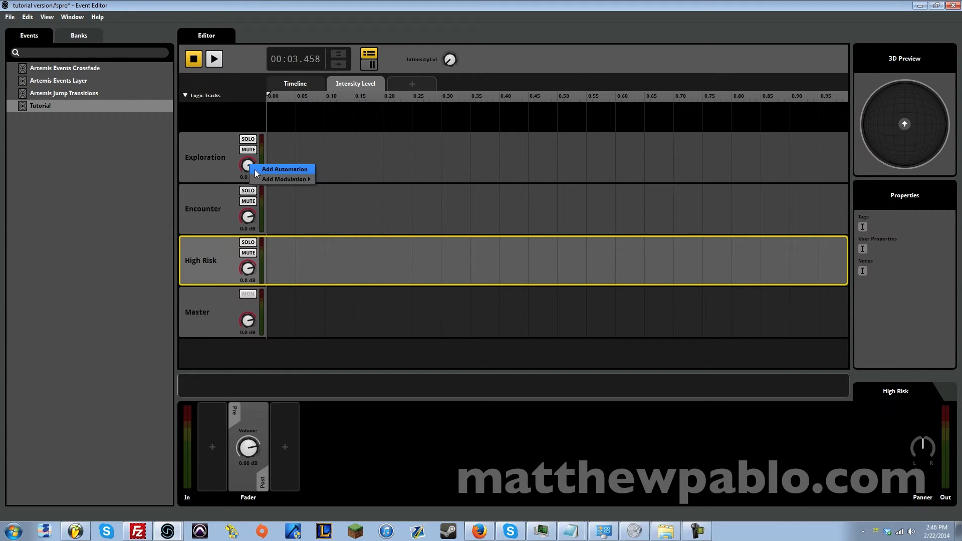
{"action": "left_click", "coordinate": [254, 170]}
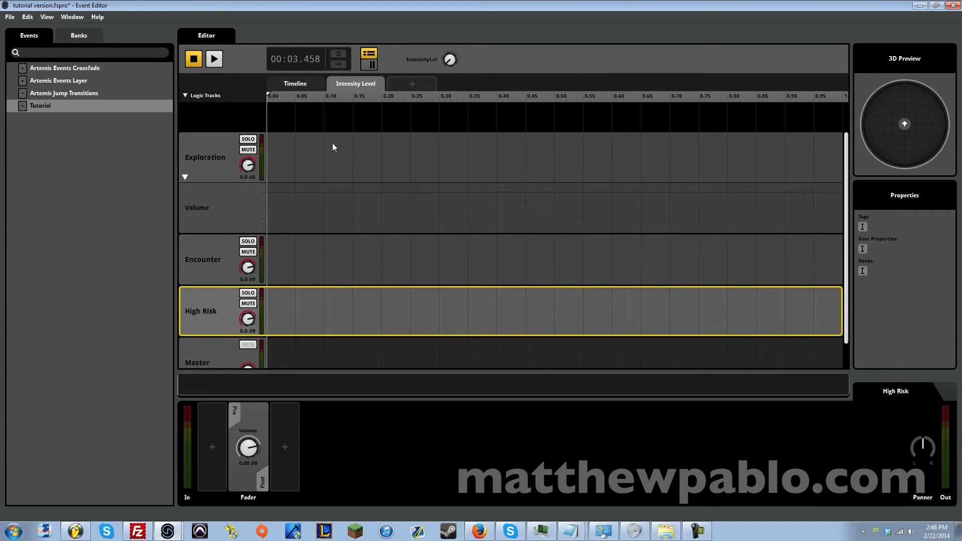
{"action": "left_click", "coordinate": [283, 193]}
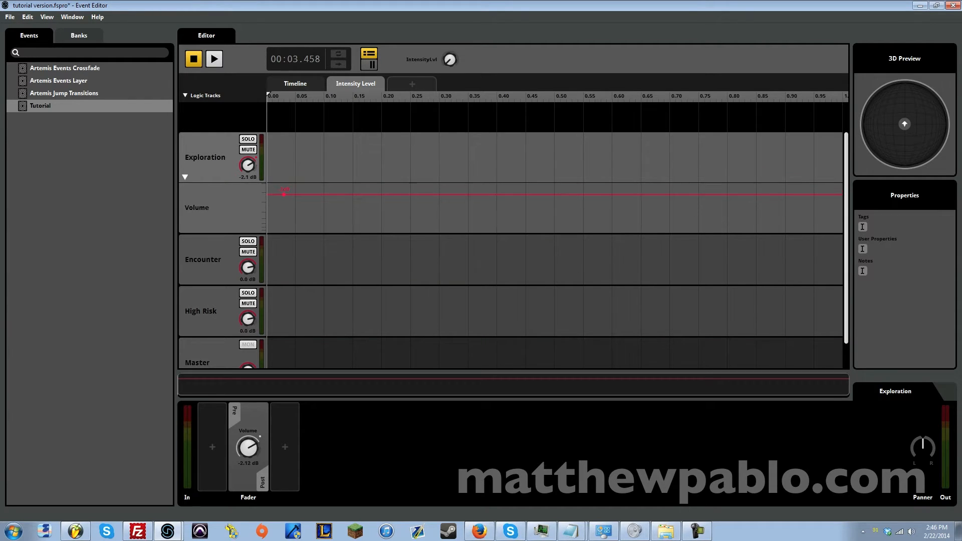
{"action": "left_click_drag", "start_coordinate": [268, 194], "coordinate": [268, 192]}
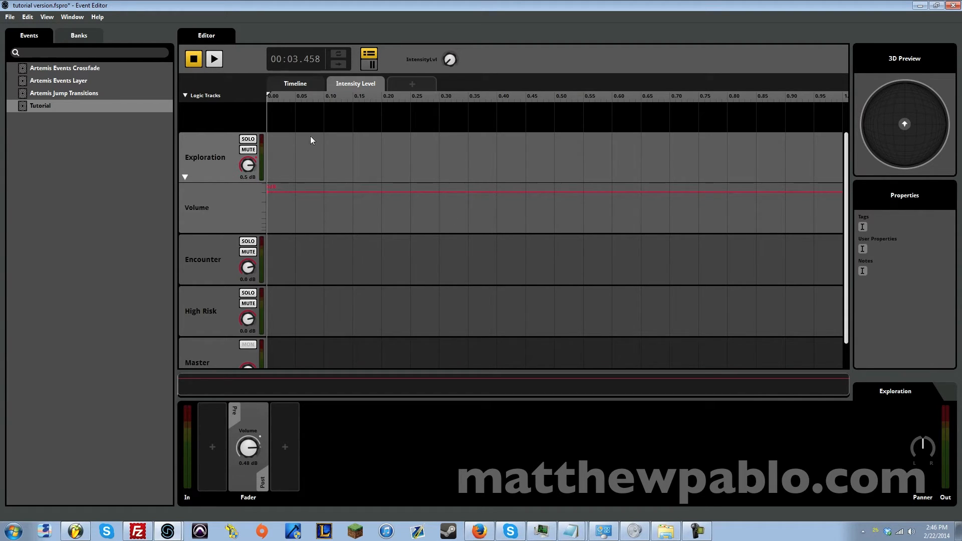
- Raise Intensity Level to about 0.48 and add volume automation to the Encounter and High Risk tracks
{"action": "left_click_drag", "start_coordinate": [451, 64], "coordinate": [451, 50]}
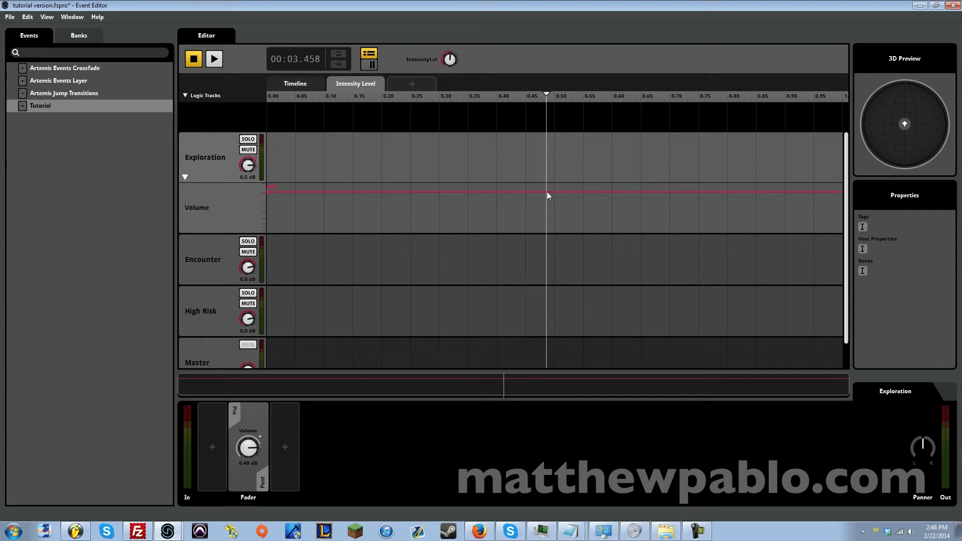
{"action": "right_click", "coordinate": [247, 269]}
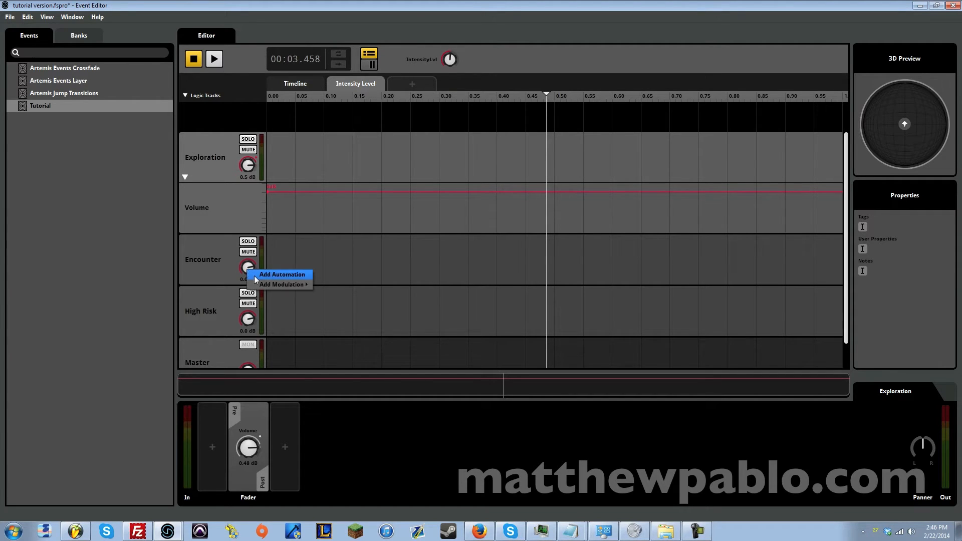
{"action": "left_click", "coordinate": [254, 276]}
{"action": "scroll", "coordinate": [264, 310], "scroll_direction": "down", "scroll_amount": 2}
{"action": "right_click", "coordinate": [249, 302]}
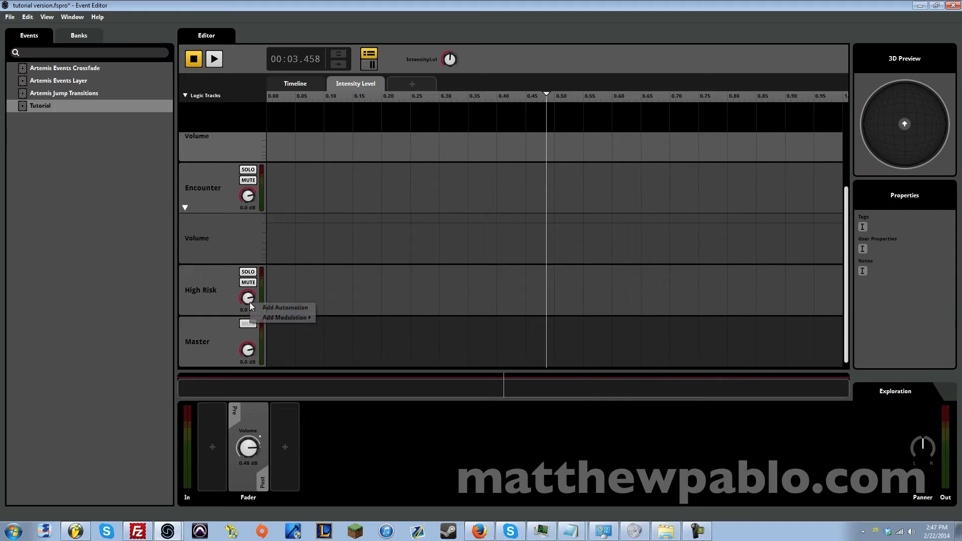
{"action": "left_click", "coordinate": [258, 309]}
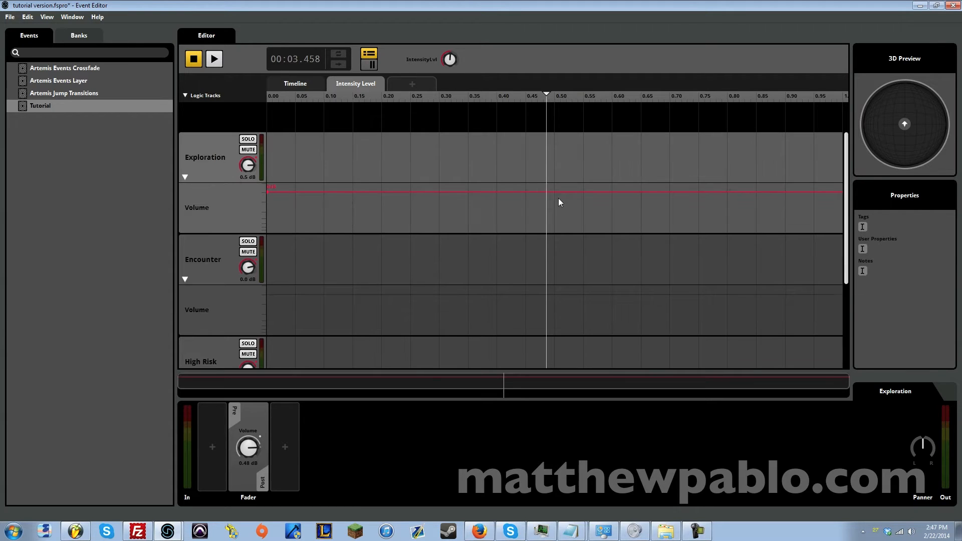
- Shape Encounter's volume automation to stay silent until about 0.31, then rise along a curve to 0 dB at about 0.49
{"action": "left_click_drag", "start_coordinate": [546, 95], "coordinate": [549, 95]}
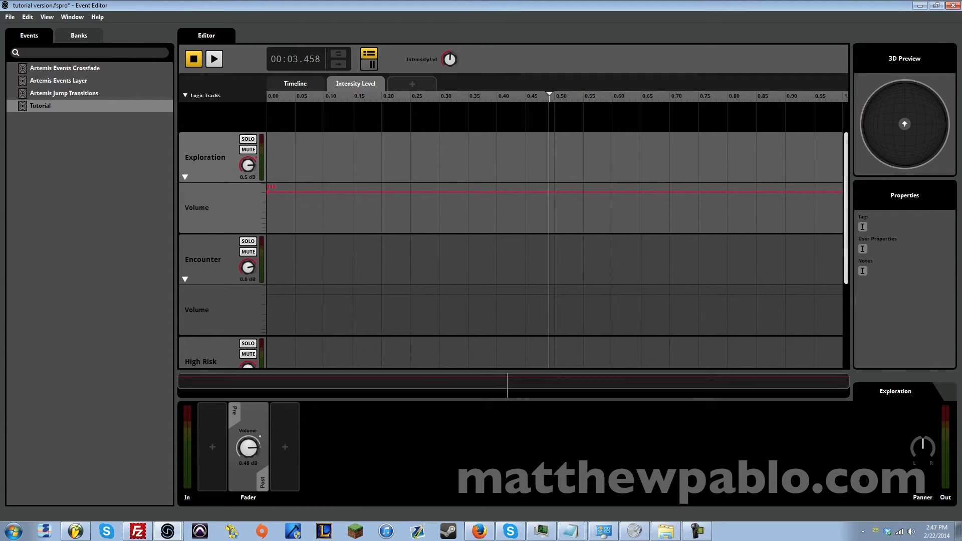
{"action": "left_click", "coordinate": [548, 295]}
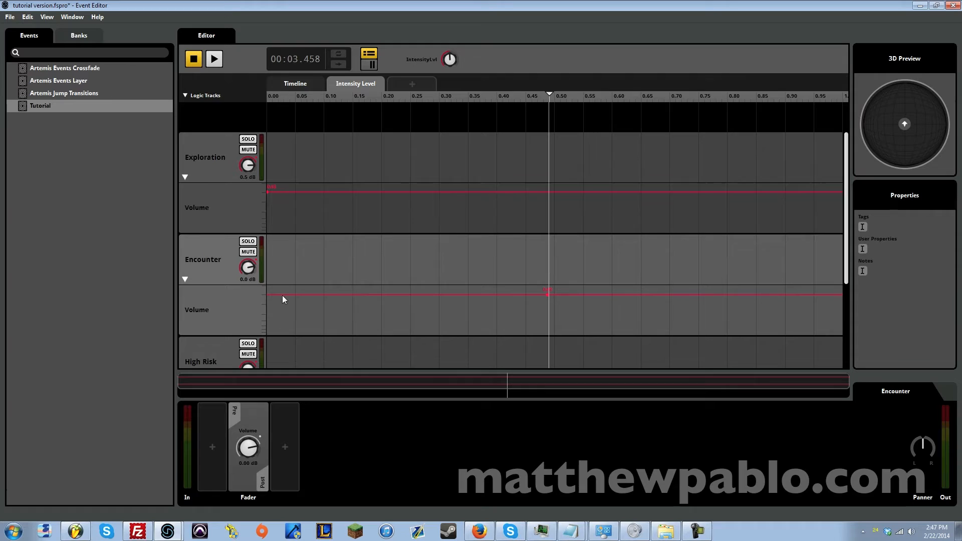
{"action": "left_click_drag", "start_coordinate": [282, 299], "coordinate": [267, 335]}
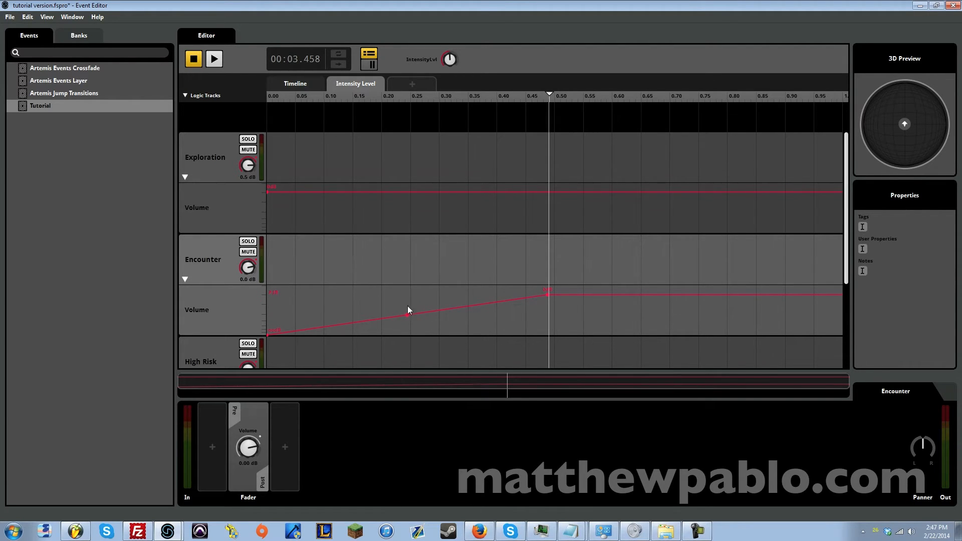
{"action": "mouse_move", "coordinate": [450, 59]}
{"action": "left_mouse_down"}
{"action": "mouse_move", "coordinate": [450, 102]}
{"action": "mouse_move", "coordinate": [450, 60]}
{"action": "left_mouse_up"}
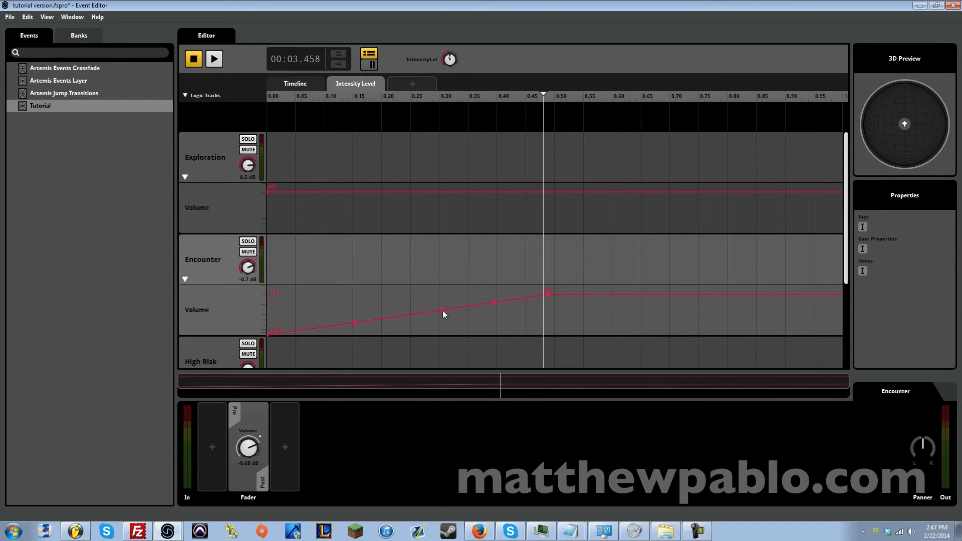
{"action": "left_click_drag", "start_coordinate": [443, 310], "coordinate": [445, 335]}
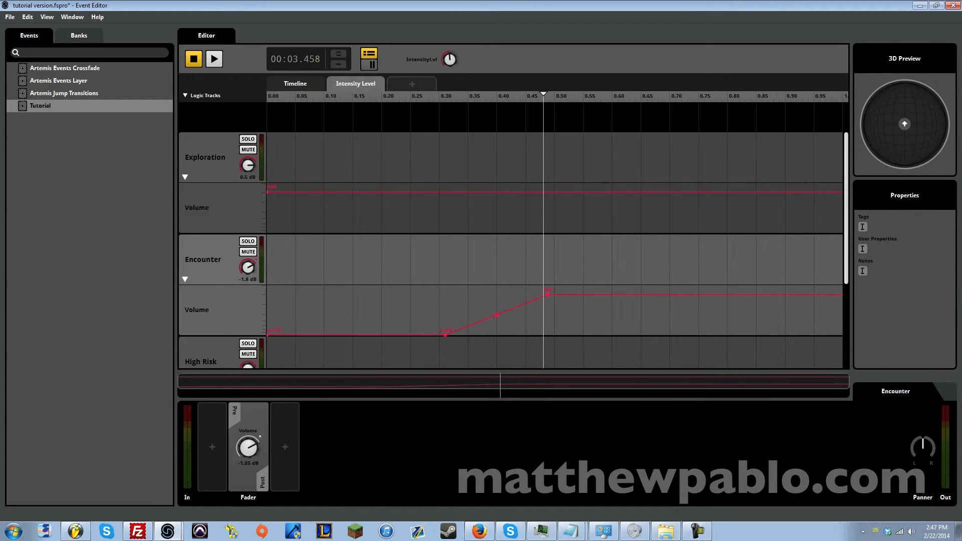
{"action": "mouse_move", "coordinate": [495, 314]}
{"action": "left_mouse_down"}
{"action": "mouse_move", "coordinate": [493, 296]}
{"action": "mouse_move", "coordinate": [499, 312]}
{"action": "mouse_move", "coordinate": [501, 299]}
{"action": "left_mouse_up"}
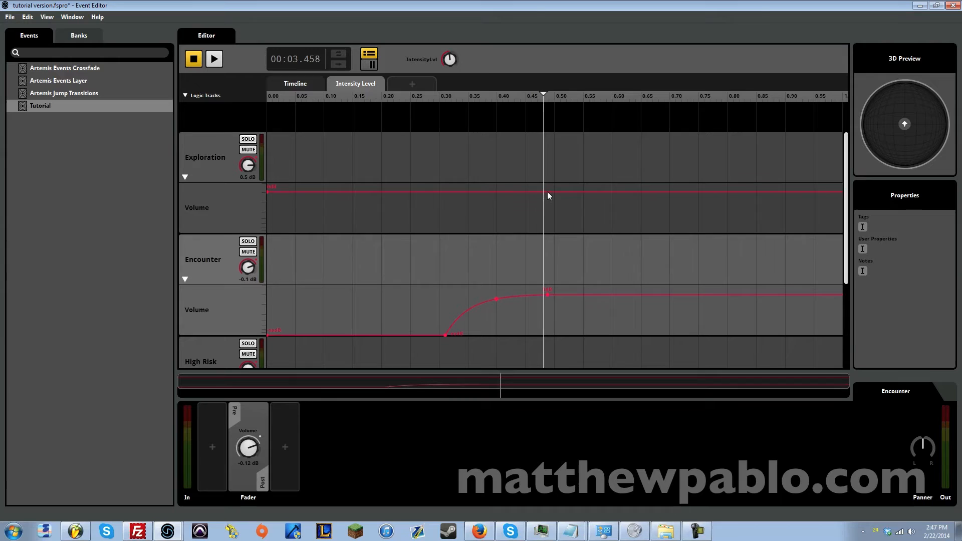
- Shape Exploration's volume automation to hold about 0.5 dB until about 0.34, then fade to silence at about 0.48
{"action": "left_click_drag", "start_coordinate": [451, 60], "coordinate": [451, 56]}
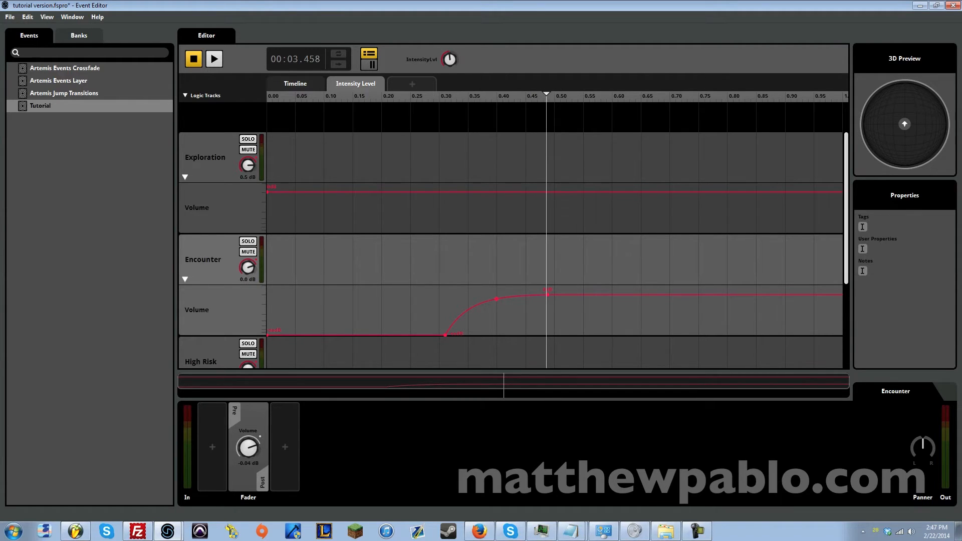
{"action": "left_click", "coordinate": [548, 192]}
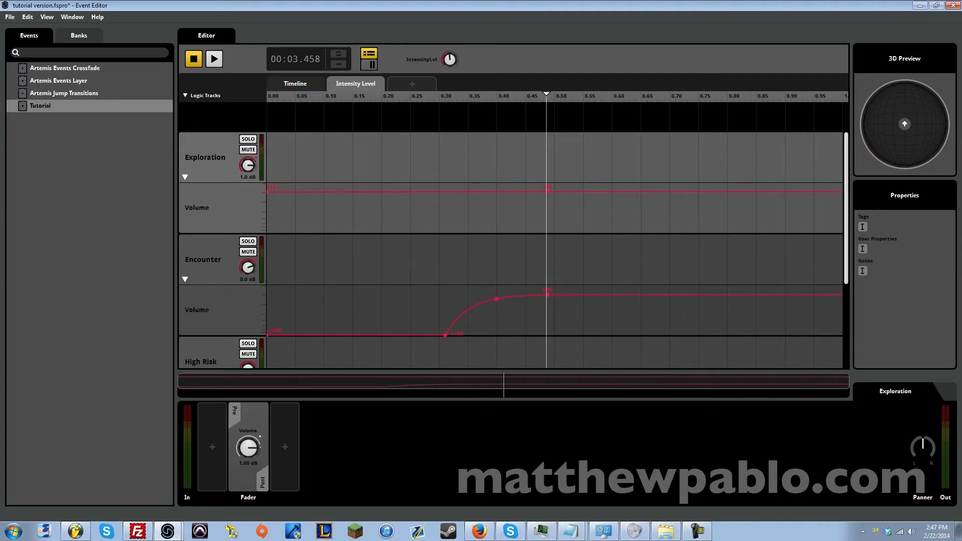
{"action": "left_click_drag", "start_coordinate": [549, 191], "coordinate": [543, 192]}
{"action": "left_click", "coordinate": [467, 192]}
{"action": "left_click_drag", "start_coordinate": [468, 191], "coordinate": [462, 193]}
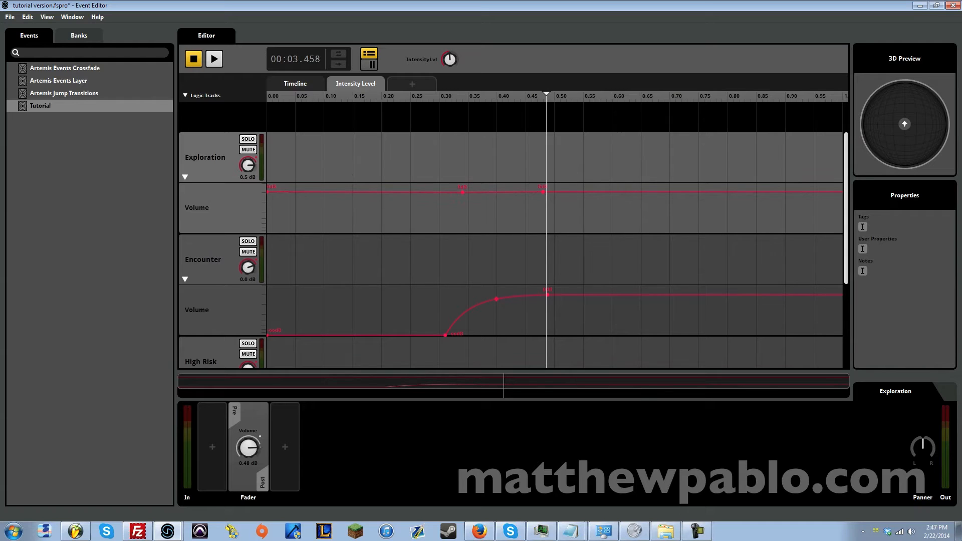
{"action": "left_click_drag", "start_coordinate": [545, 192], "coordinate": [544, 233]}
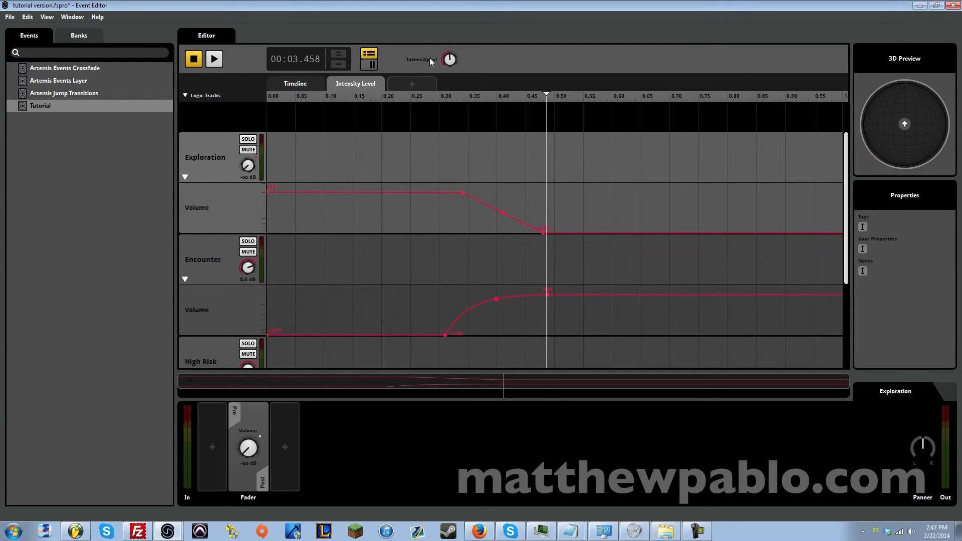
- Mute High Risk, play the event briefly at Intensity Level about 0.19, and raise the stopped event's level to about 0.48
{"action": "left_click_drag", "start_coordinate": [449, 60], "coordinate": [449, 80]}
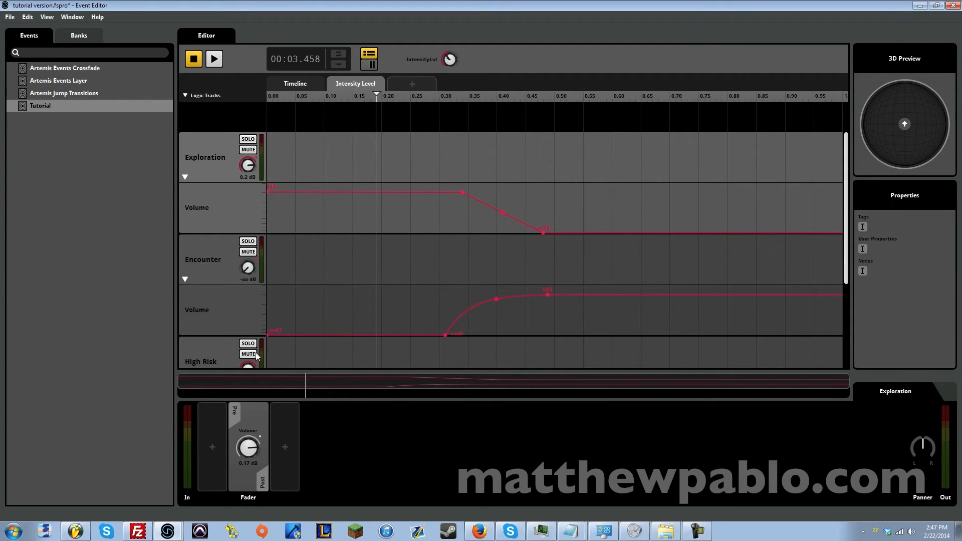
{"action": "key", "text": "space"}
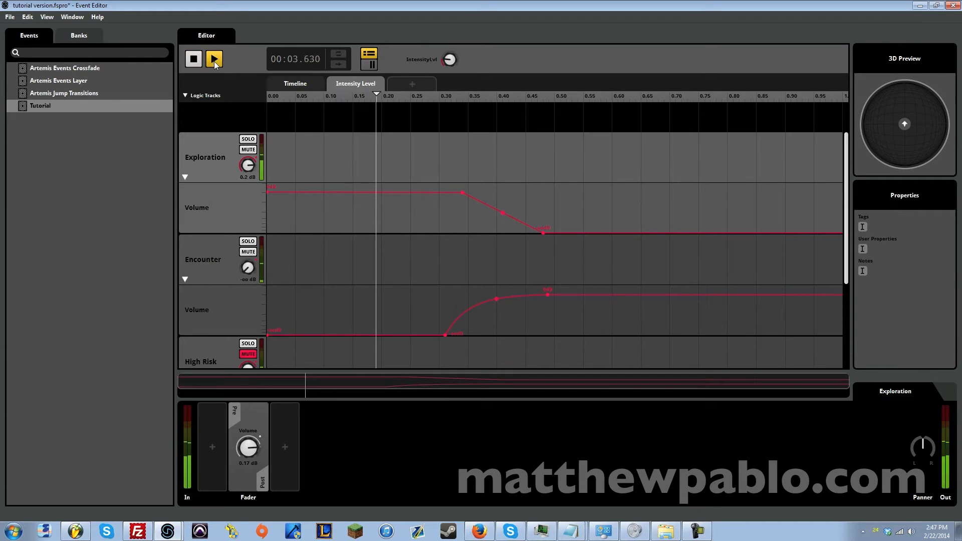
{"action": "left_click", "coordinate": [194, 59]}
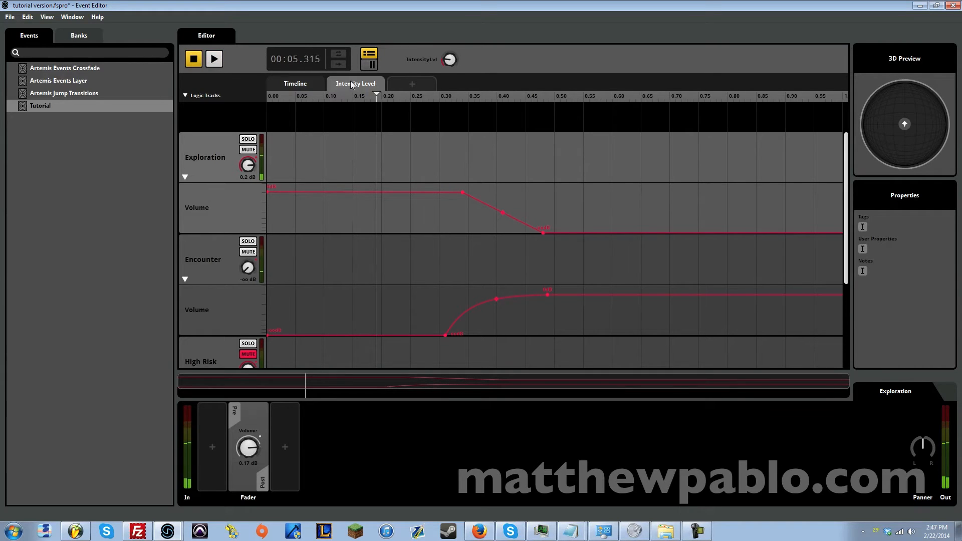
{"action": "left_click_drag", "start_coordinate": [449, 59], "coordinate": [449, 28]}
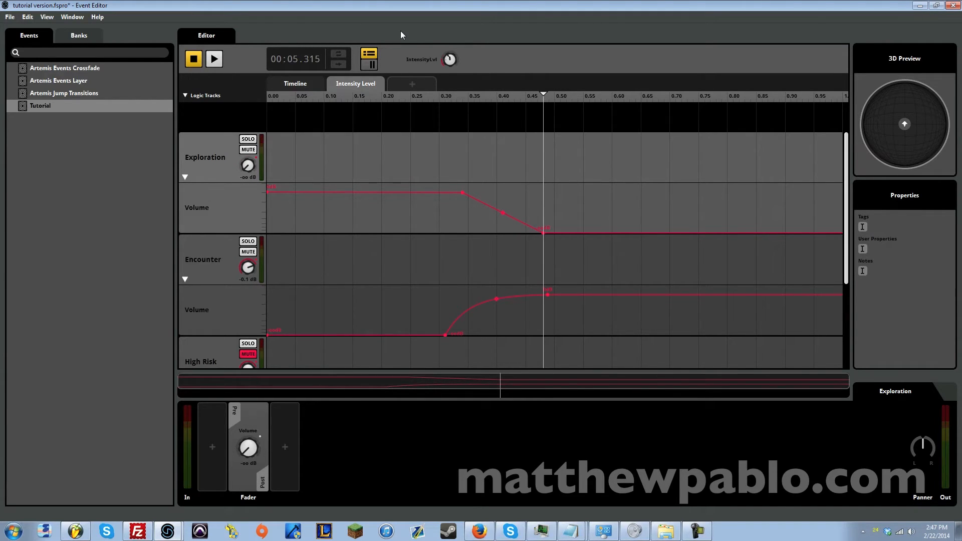
- Play the event from Intensity Level about 0.26 up to about 0.37, and stop it
{"action": "left_click_drag", "start_coordinate": [449, 59], "coordinate": [449, 86]}
{"action": "left_click", "coordinate": [215, 61]}
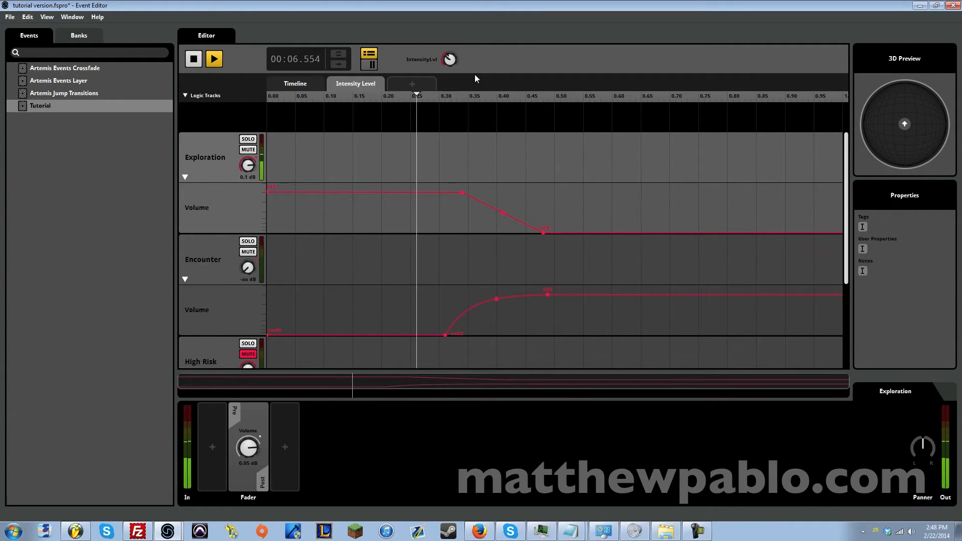
{"action": "left_click_drag", "start_coordinate": [449, 60], "coordinate": [448, 49]}
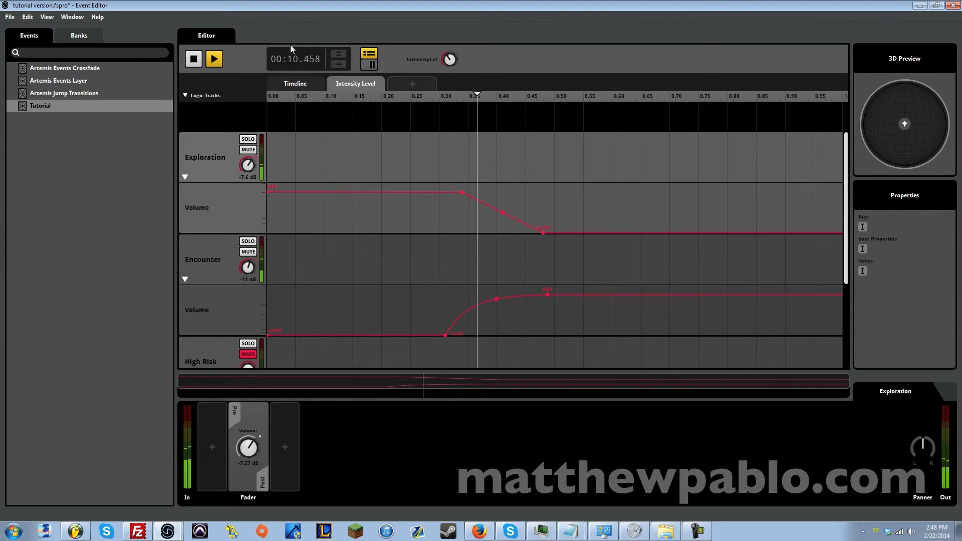
{"action": "key", "text": "space"}
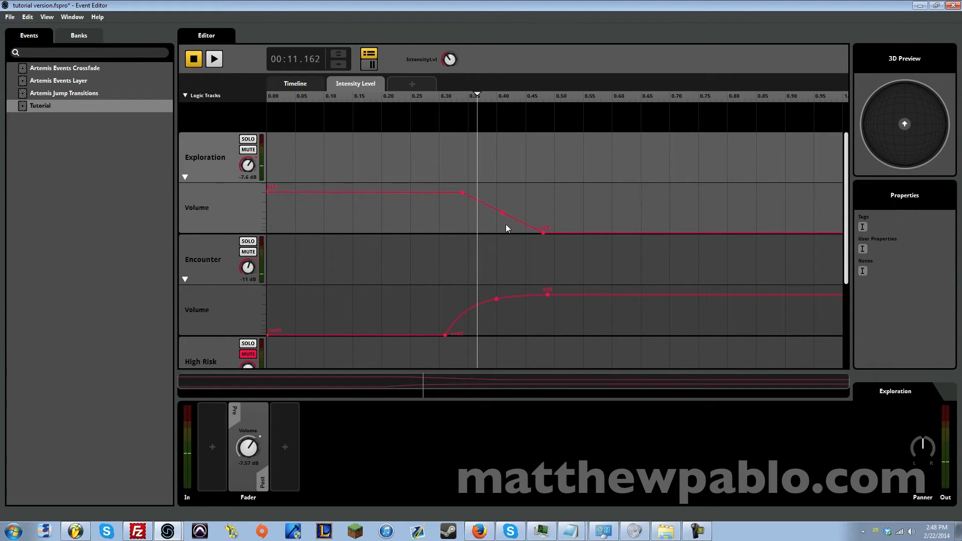
- Bend Exploration's fade-out into a convex curve that drops late, and play the event up to Intensity Level about 0.50
{"action": "left_click_drag", "start_coordinate": [502, 212], "coordinate": [507, 198]}
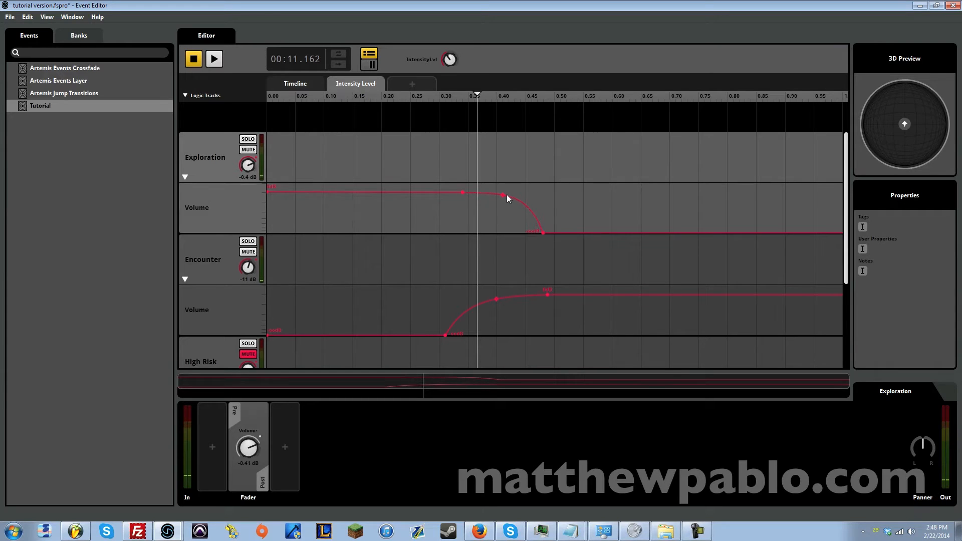
{"action": "left_click_drag", "start_coordinate": [454, 64], "coordinate": [450, 25]}
{"action": "key", "text": "space"}
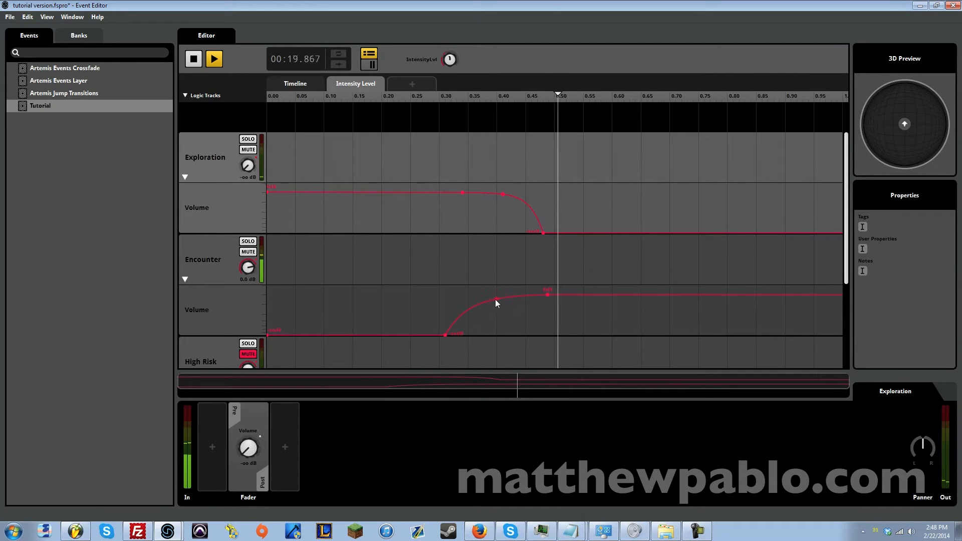
- Extend Exploration's curved fade-out to reach silence at about 0.50, and stop playback
{"action": "left_click", "coordinate": [499, 193]}
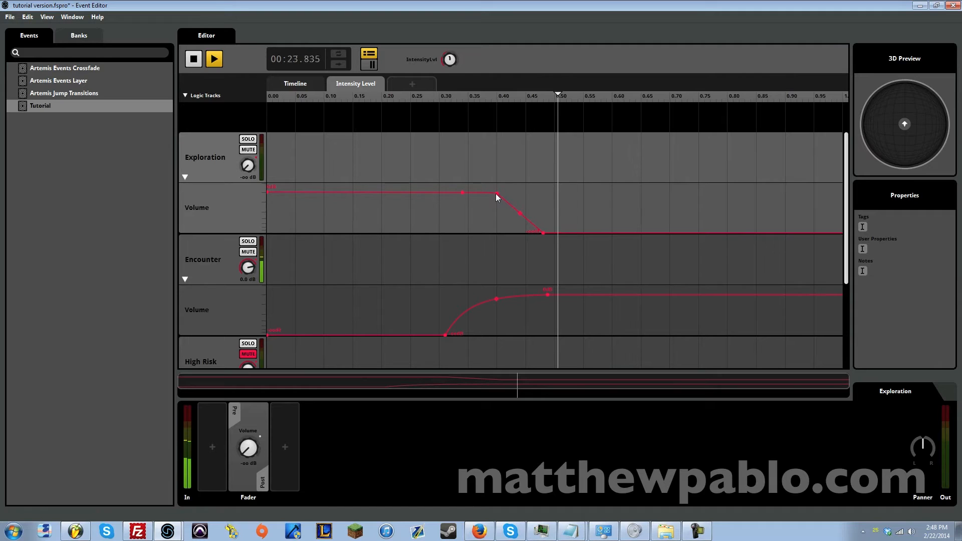
{"action": "left_click_drag", "start_coordinate": [498, 197], "coordinate": [502, 194]}
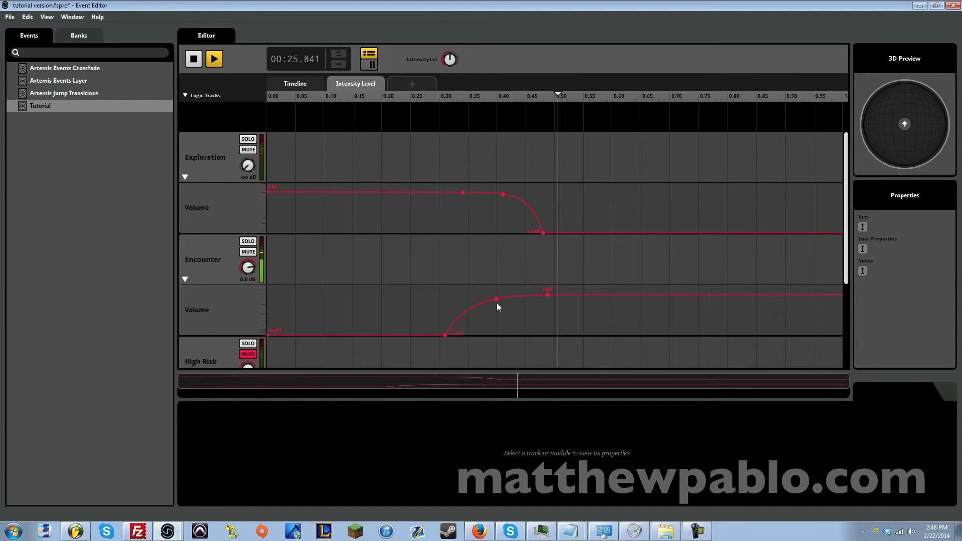
{"action": "left_click", "coordinate": [543, 233]}
{"action": "left_click_drag", "start_coordinate": [543, 233], "coordinate": [554, 233]}
{"action": "left_click_drag", "start_coordinate": [510, 194], "coordinate": [506, 197]}
{"action": "left_click", "coordinate": [195, 59]}
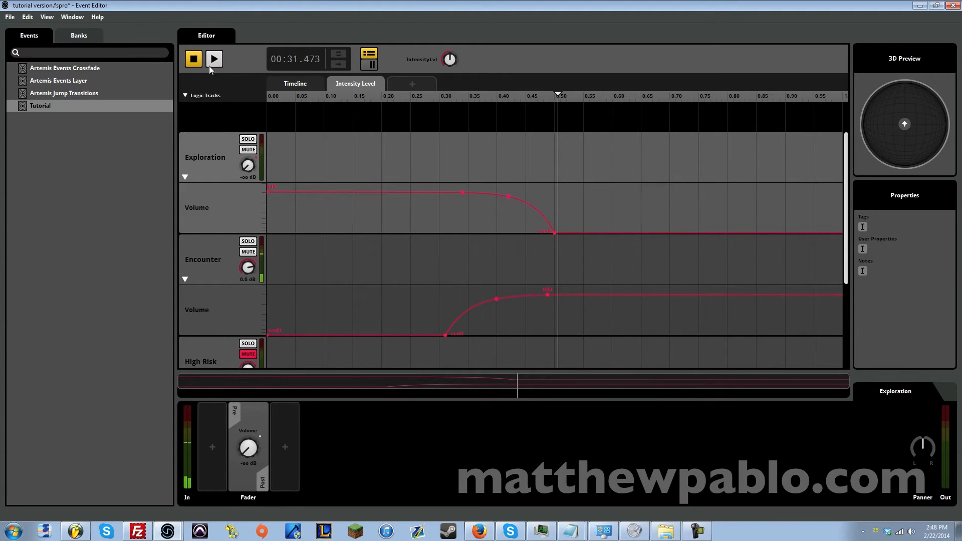
- Play the event while sweeping Intensity Level through the Exploration–Encounter crossfade to about 0.49, and stop it
{"action": "left_click_drag", "start_coordinate": [449, 62], "coordinate": [447, 39]}
{"action": "left_click", "coordinate": [215, 60]}
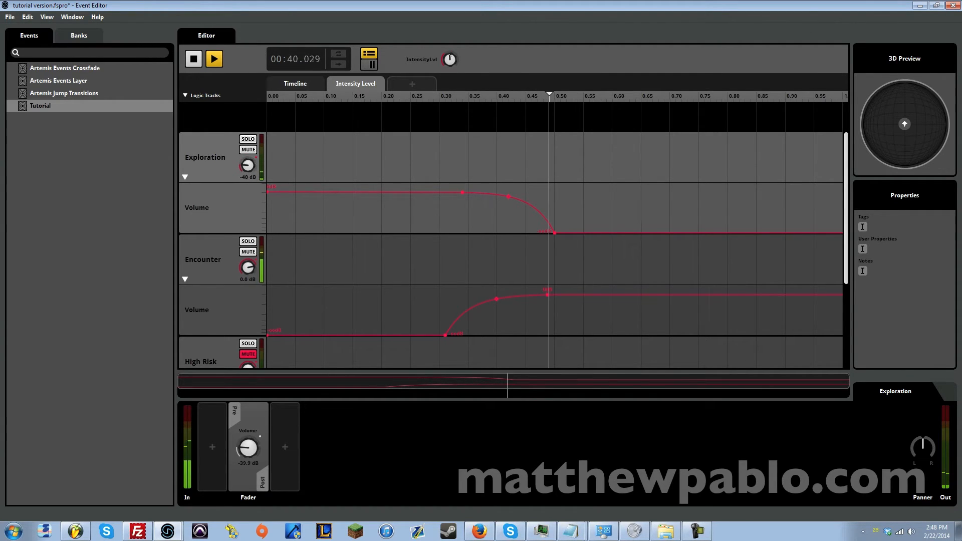
{"action": "left_click", "coordinate": [200, 60]}
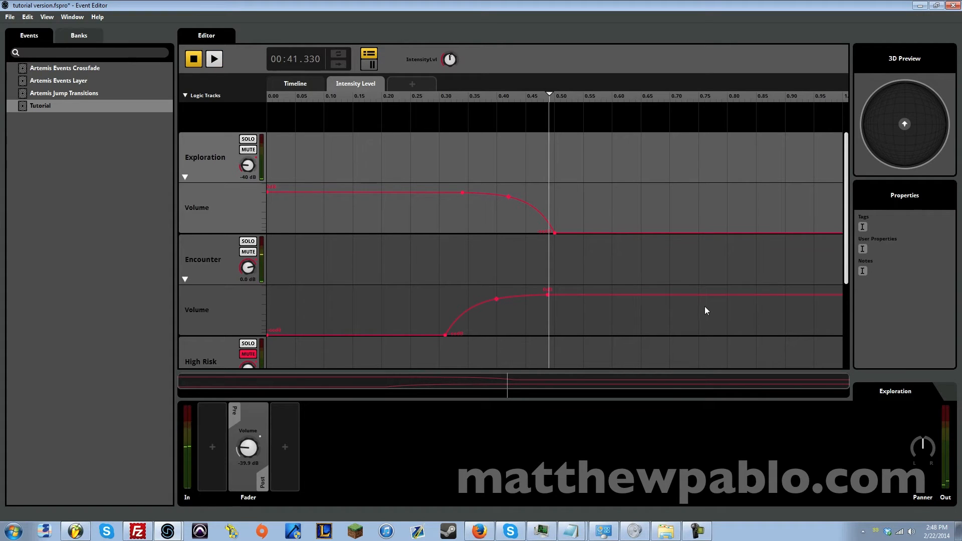
- Raise Intensity Level to about 0.83 and add a volume automation point at about 0 dB there on High Risk
{"action": "scroll", "coordinate": [705, 310], "scroll_direction": "down", "scroll_amount": 2}
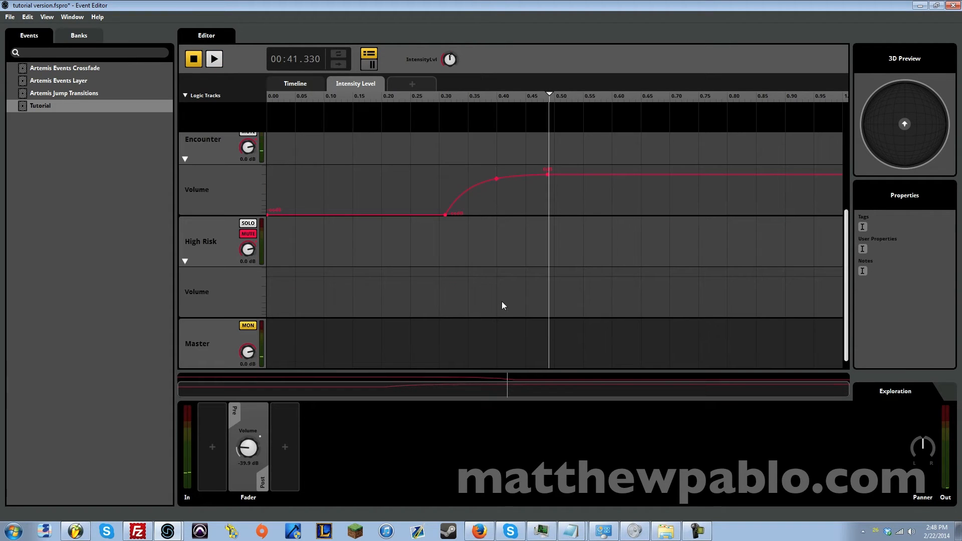
{"action": "scroll", "coordinate": [617, 275], "scroll_direction": "up", "scroll_amount": 1}
{"action": "left_click_drag", "start_coordinate": [451, 60], "coordinate": [451, 24]}
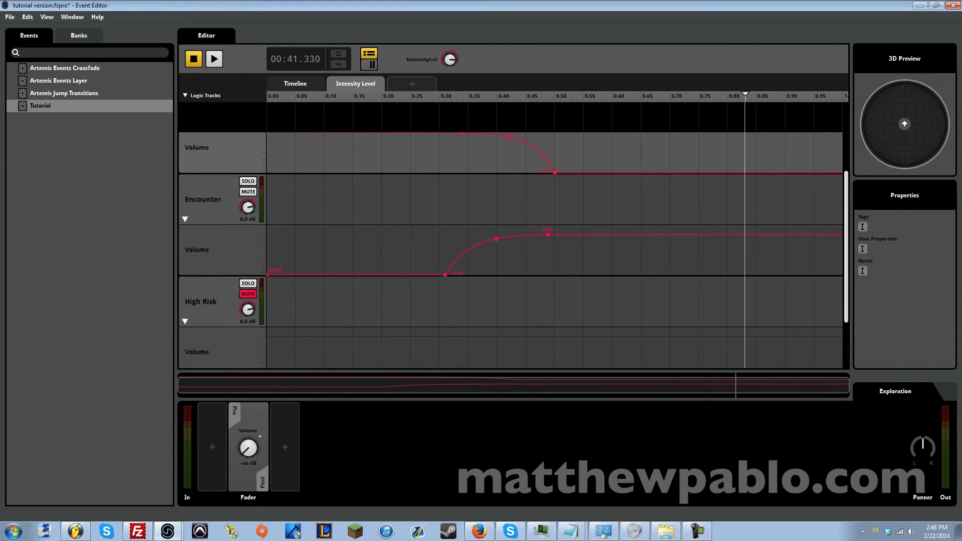
{"action": "scroll", "coordinate": [636, 233], "scroll_direction": "down", "scroll_amount": 1}
{"action": "scroll", "coordinate": [701, 256], "scroll_direction": "up", "scroll_amount": 1}
{"action": "left_click", "coordinate": [744, 336]}
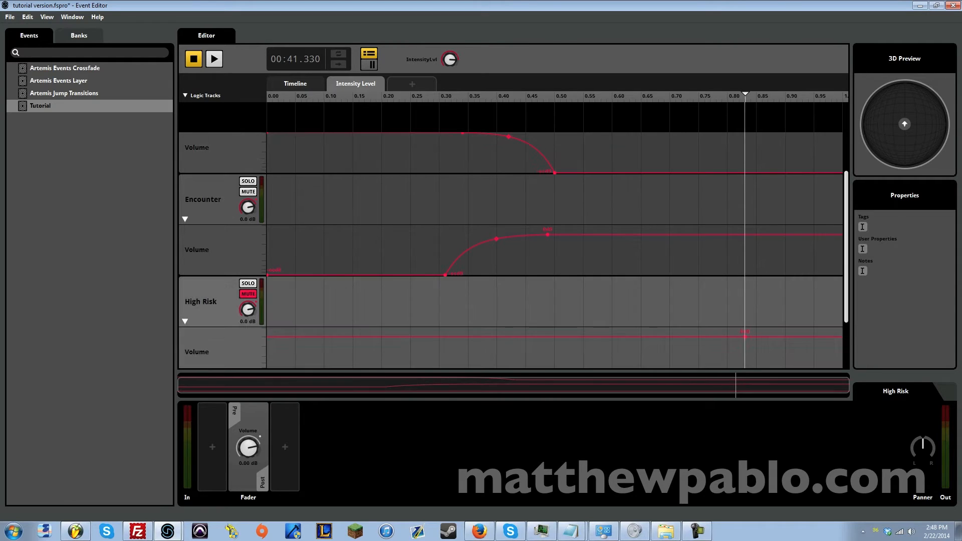
- Keep High Risk's volume silent until about 0.70 and bend its rise to the 0.83 point into a curve
{"action": "left_click_drag", "start_coordinate": [669, 337], "coordinate": [664, 377]}
{"action": "scroll", "coordinate": [670, 324], "scroll_direction": "down", "scroll_amount": 1}
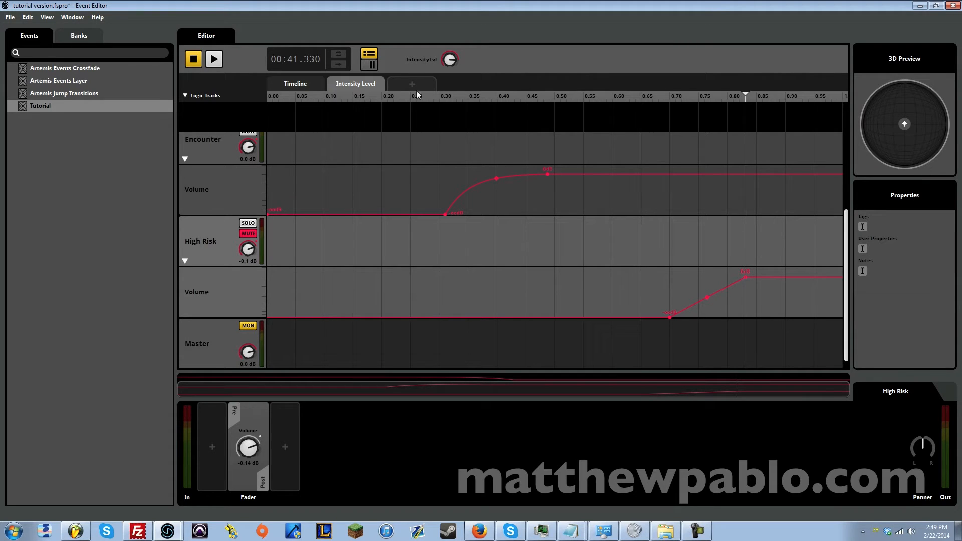
{"action": "left_click_drag", "start_coordinate": [705, 297], "coordinate": [700, 286]}
{"action": "mouse_move", "coordinate": [707, 283]}
{"action": "left_mouse_down"}
{"action": "mouse_move", "coordinate": [719, 316]}
{"action": "mouse_move", "coordinate": [702, 284]}
{"action": "left_mouse_up"}
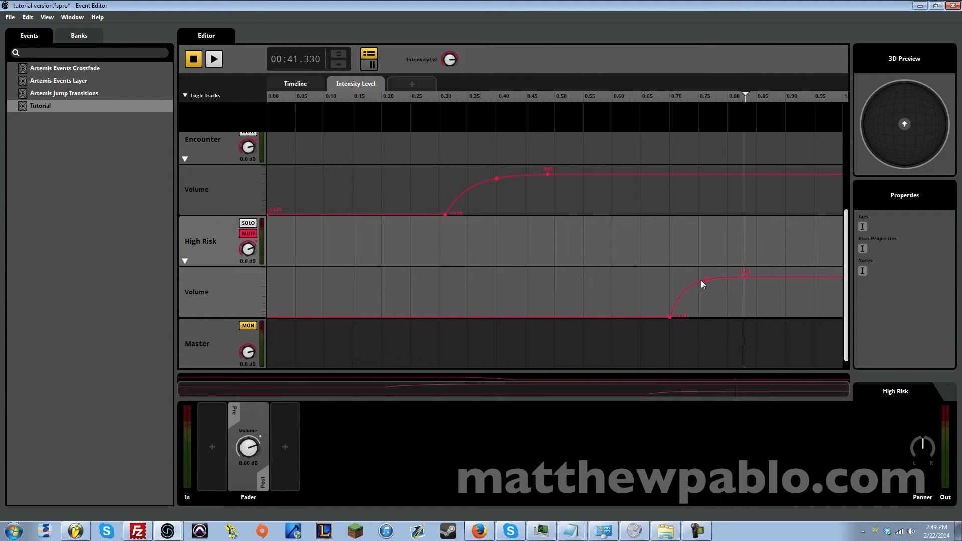
- Shape Encounter's volume automation to hold about 0 dB until about 0.69, then fade along a curve to silence at about 0.83
{"action": "scroll", "coordinate": [781, 284], "scroll_direction": "up", "scroll_amount": 1}
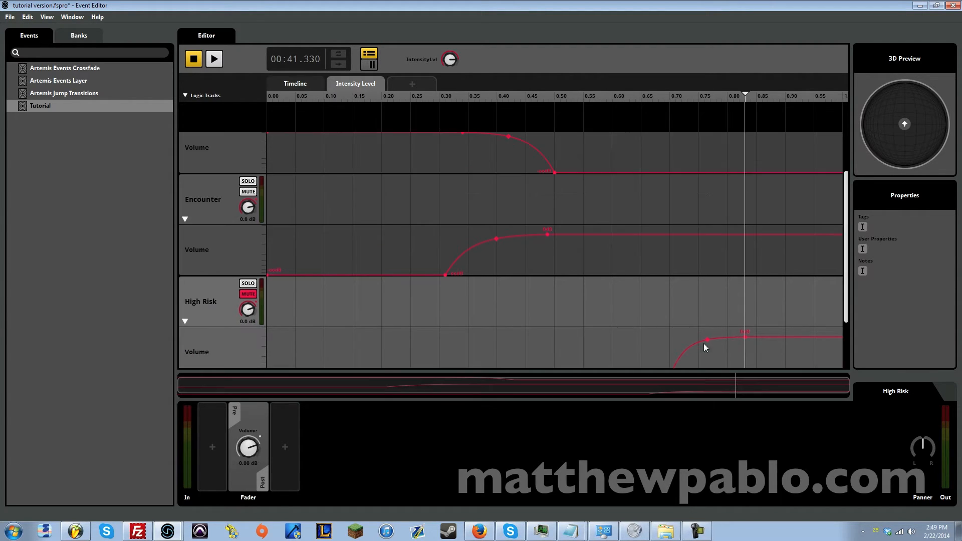
{"action": "left_click", "coordinate": [744, 234]}
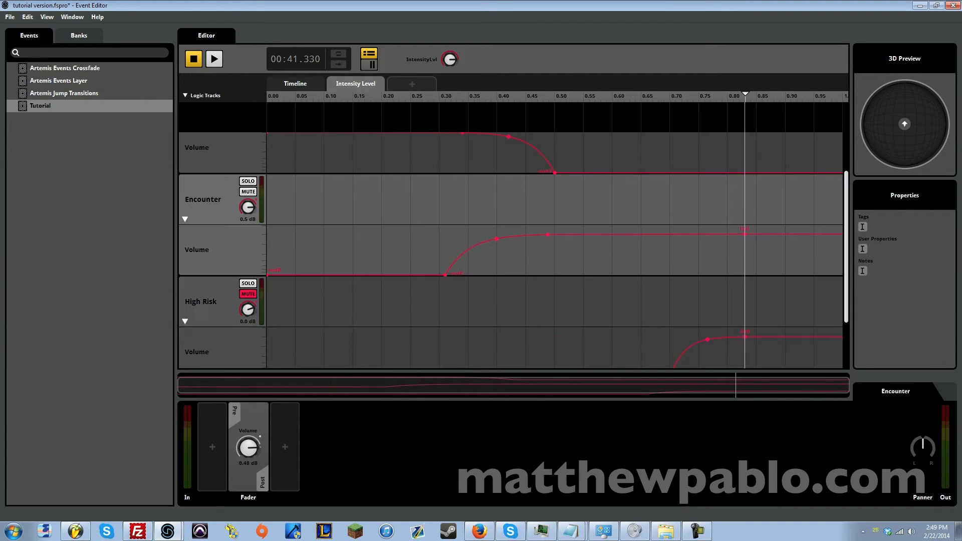
{"action": "left_click_drag", "start_coordinate": [680, 234], "coordinate": [682, 235]}
{"action": "left_click_drag", "start_coordinate": [745, 234], "coordinate": [705, 239]}
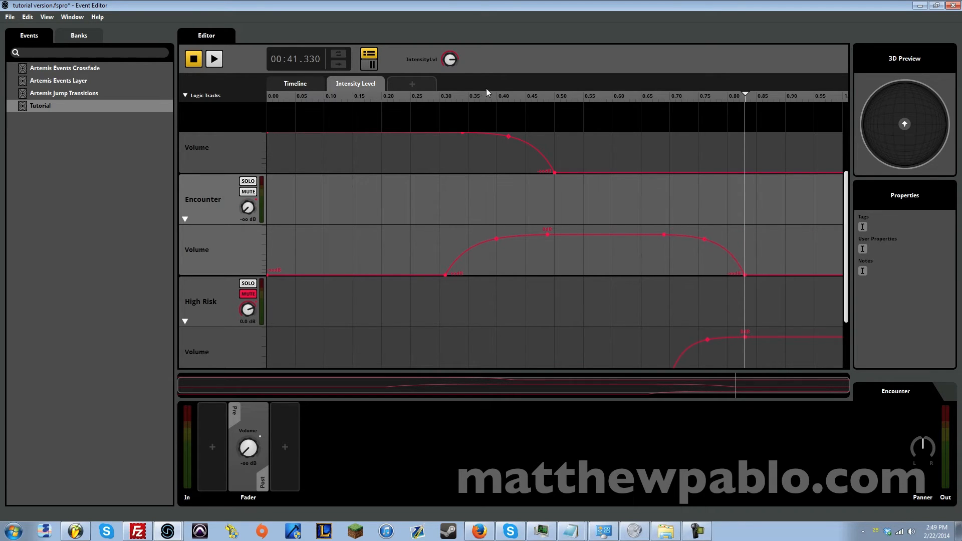
- Unmute High Risk and play the event from Intensity Level about 0.64 up to about 0.91, and stop it
{"action": "left_click_drag", "start_coordinate": [457, 59], "coordinate": [453, 65]}
{"action": "key", "text": "space"}
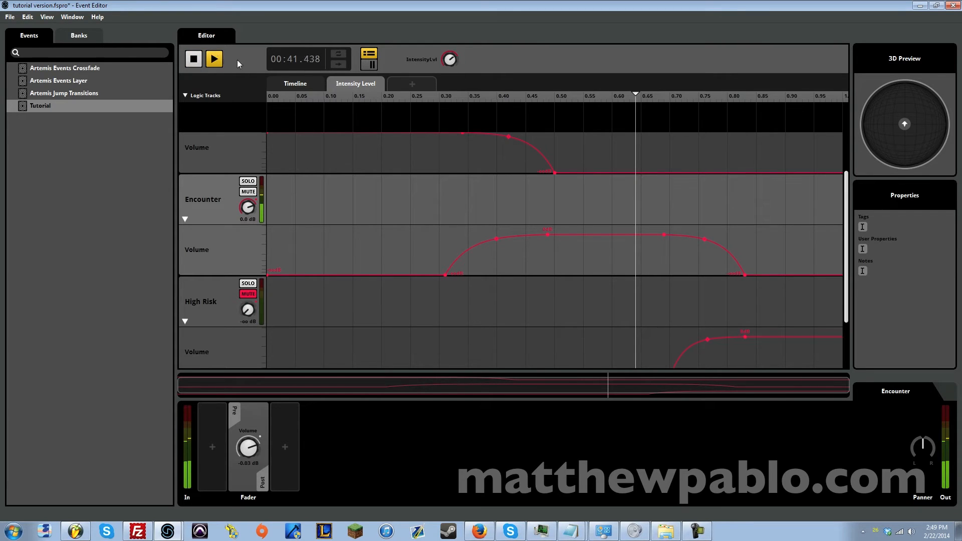
{"action": "scroll", "coordinate": [484, 170], "scroll_direction": "down", "scroll_amount": 1}
{"action": "scroll", "coordinate": [484, 170], "scroll_direction": "up", "scroll_amount": 1}
{"action": "left_click", "coordinate": [251, 297]}
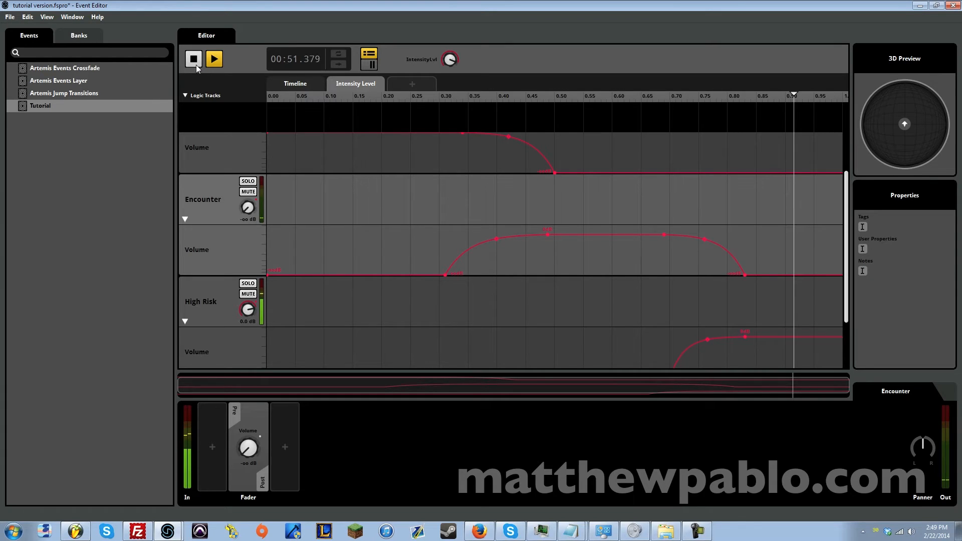
{"action": "key", "text": "space"}
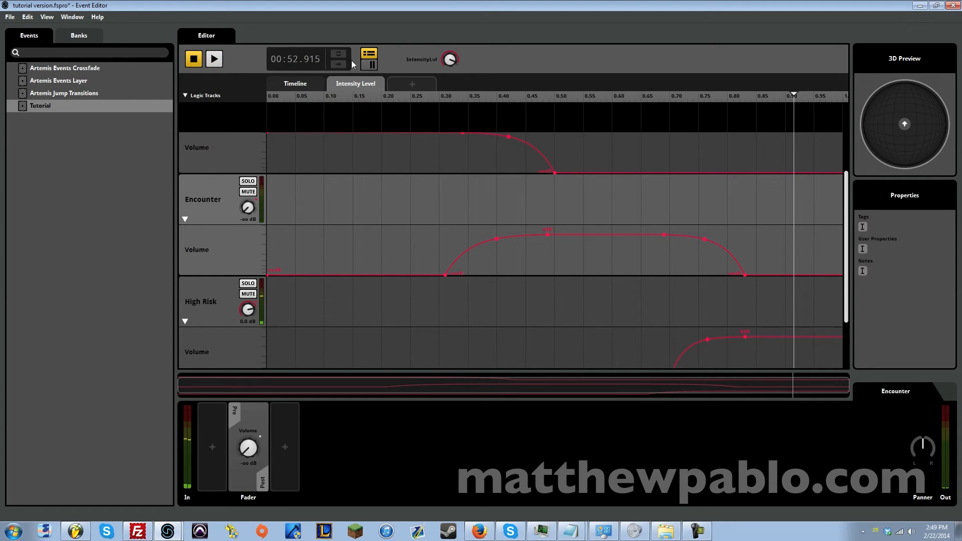
- Lower Intensity Level to 0, start playback, and fit the whole loop region in the event's timeline view
{"action": "left_click_drag", "start_coordinate": [448, 61], "coordinate": [432, 176]}
{"action": "left_click", "coordinate": [213, 61]}
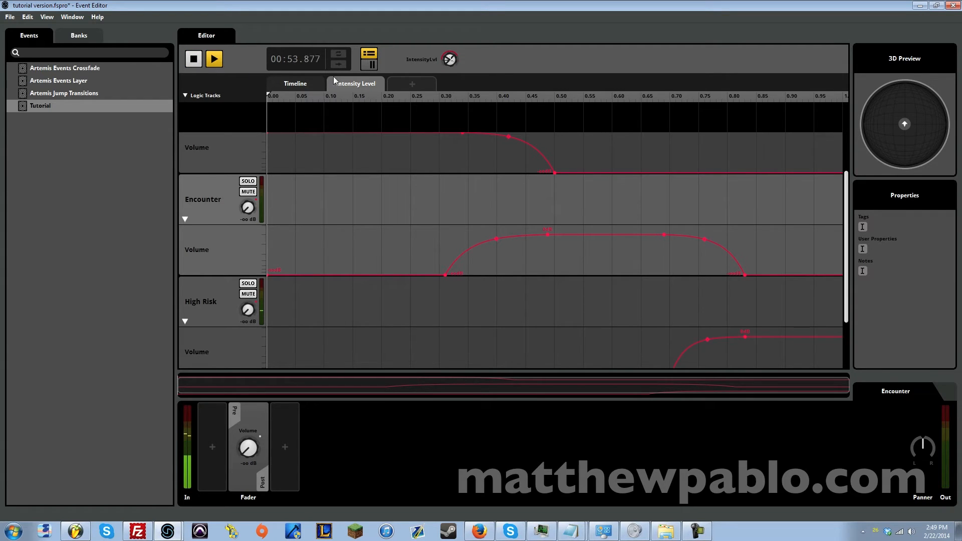
{"action": "scroll", "coordinate": [386, 218], "scroll_direction": "up", "scroll_amount": 2}
{"action": "left_click", "coordinate": [300, 84]}
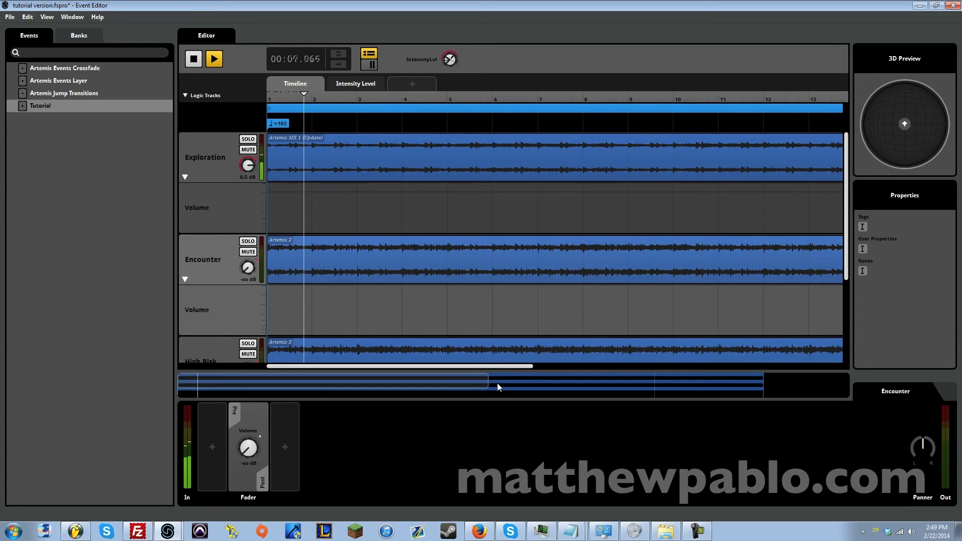
{"action": "left_click_drag", "start_coordinate": [489, 383], "coordinate": [772, 383]}
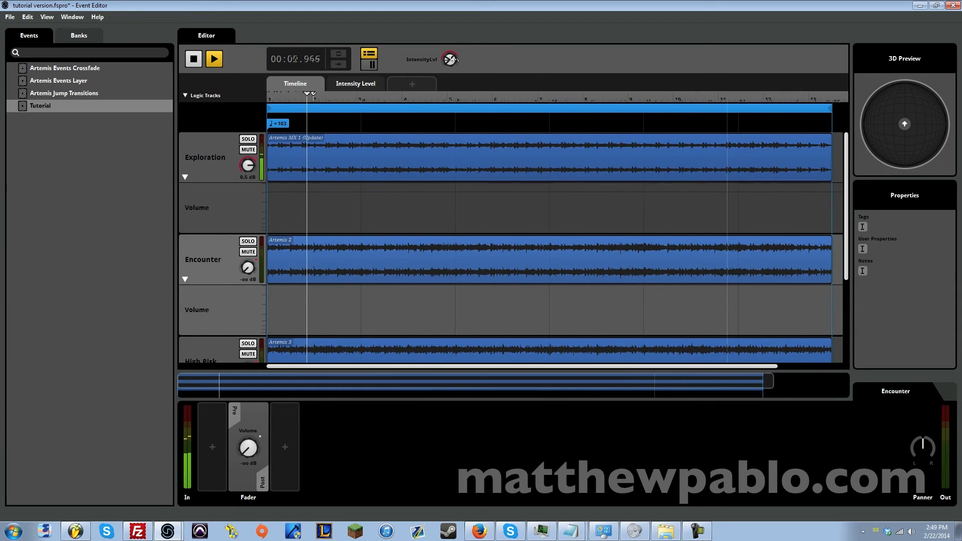
- Raise Intensity Level to about 0.54 and on to about 0.89 during playback to hear all three layers crossfade
{"action": "left_click", "coordinate": [347, 85]}
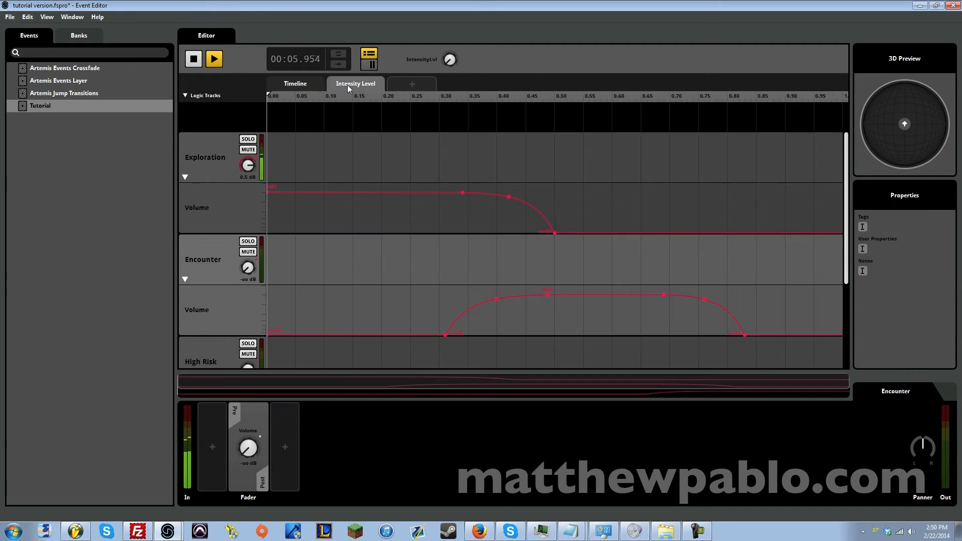
{"action": "left_click_drag", "start_coordinate": [454, 61], "coordinate": [454, 10]}
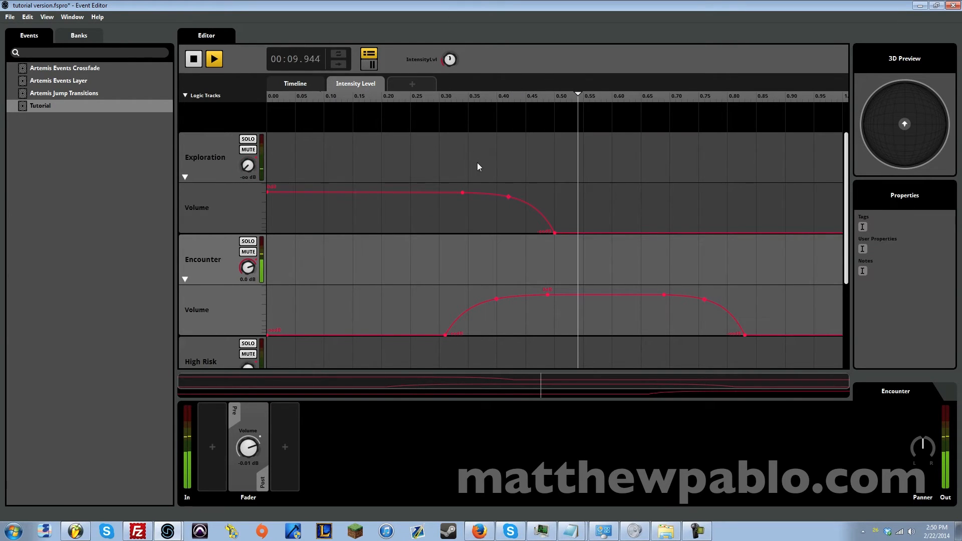
{"action": "scroll", "coordinate": [477, 160], "scroll_direction": "down", "scroll_amount": 2}
{"action": "left_click_drag", "start_coordinate": [449, 61], "coordinate": [449, 29]}
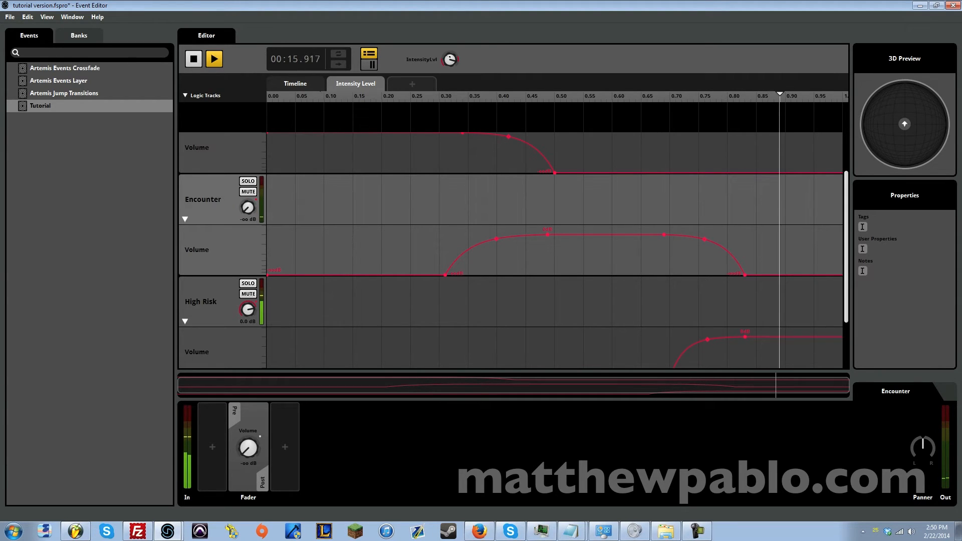
- Inspect the playing tracks on the timeline, lower Intensity Level to about 0.18, and stop the event
{"action": "left_click", "coordinate": [301, 82]}
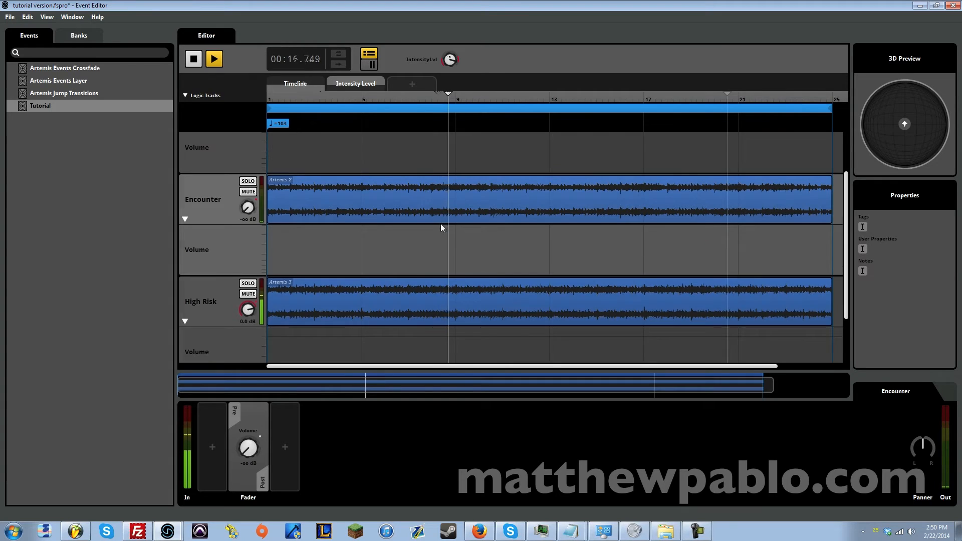
{"action": "scroll", "coordinate": [441, 224], "scroll_direction": "down", "scroll_amount": 3}
{"action": "scroll", "coordinate": [441, 224], "scroll_direction": "up", "scroll_amount": 5}
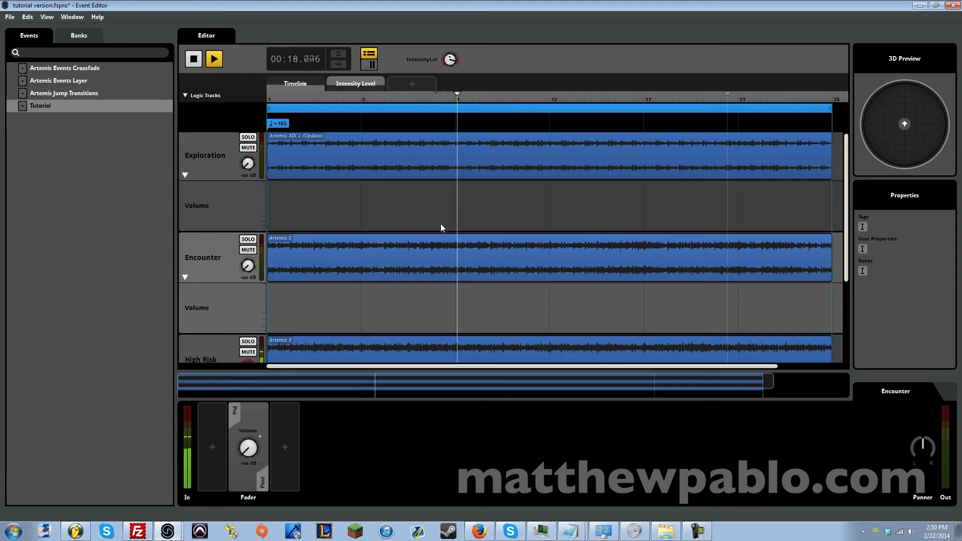
{"action": "left_click", "coordinate": [353, 85]}
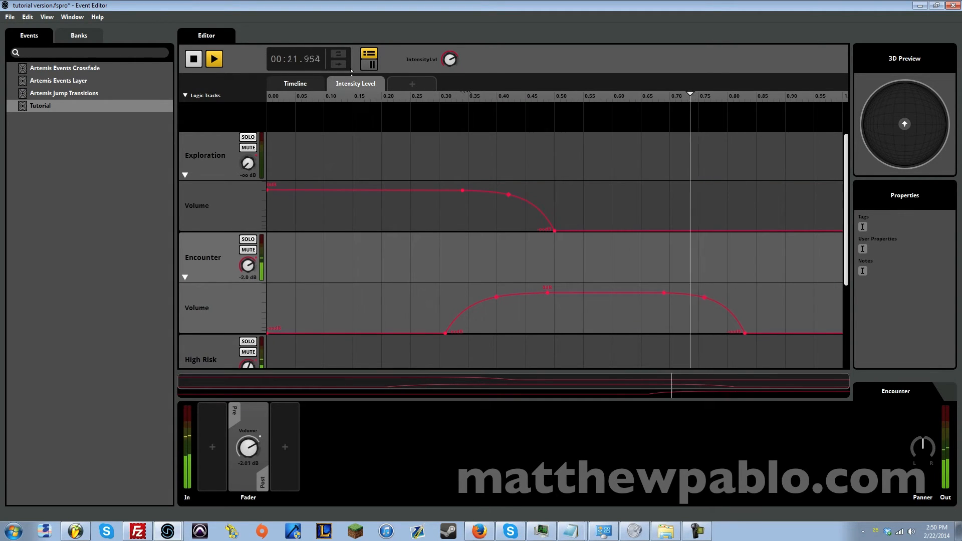
{"action": "scroll", "coordinate": [479, 148], "scroll_direction": "down", "scroll_amount": 2}
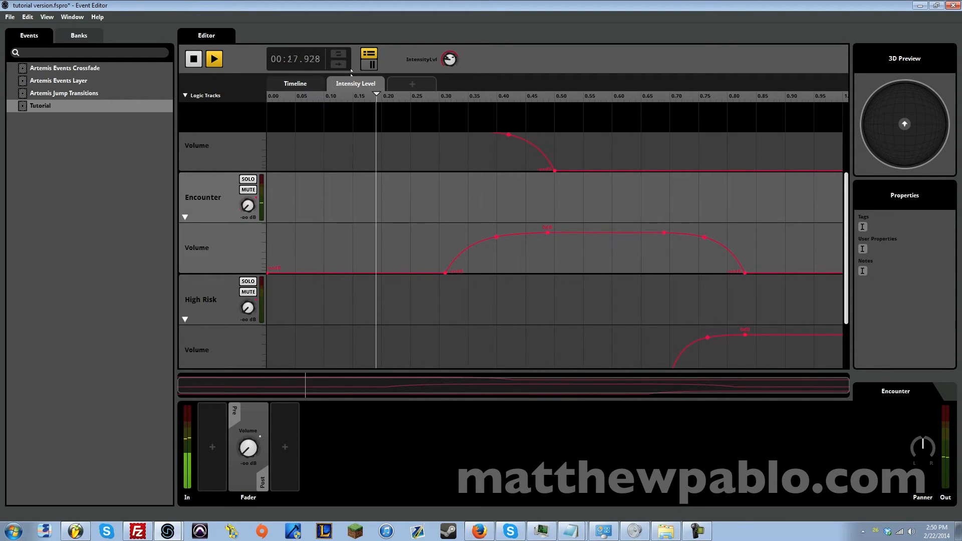
{"action": "left_click", "coordinate": [195, 62]}
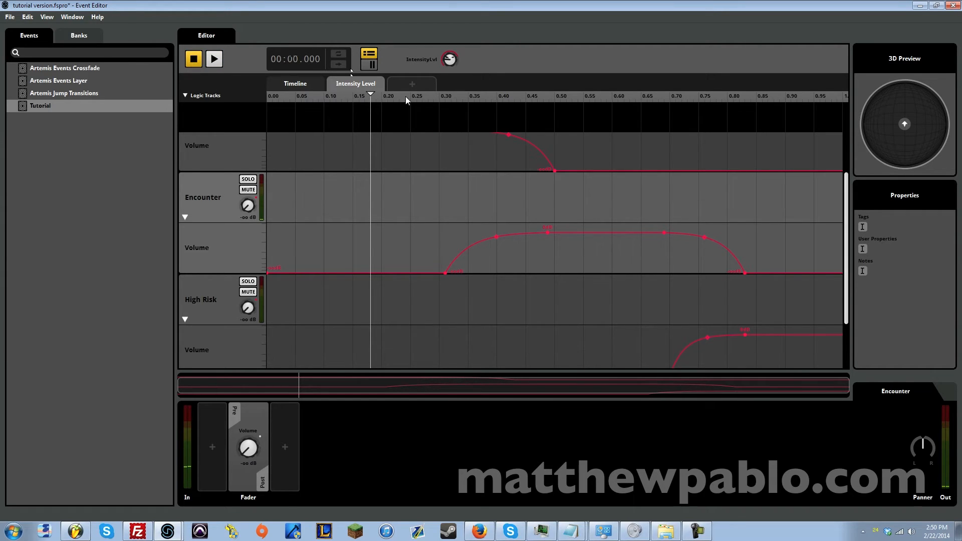
- Play the event from Intensity Level about 0.02, raise it to about 0.53, and lower it to about 0.18
{"action": "mouse_move", "coordinate": [450, 63]}
{"action": "left_mouse_down"}
{"action": "mouse_move", "coordinate": [452, 34]}
{"action": "mouse_move", "coordinate": [452, 68]}
{"action": "left_mouse_up"}
{"action": "left_click", "coordinate": [215, 64]}
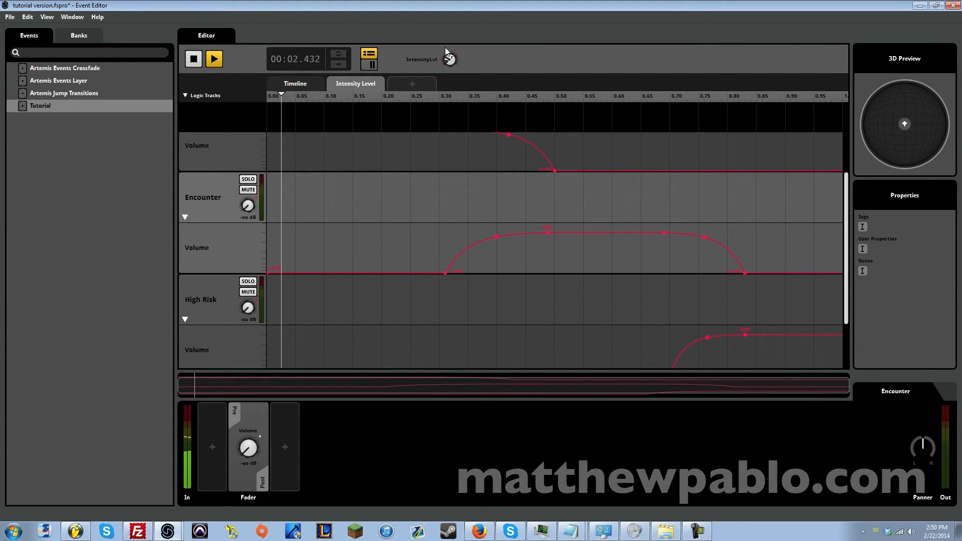
{"action": "left_click_drag", "start_coordinate": [449, 63], "coordinate": [450, 46]}
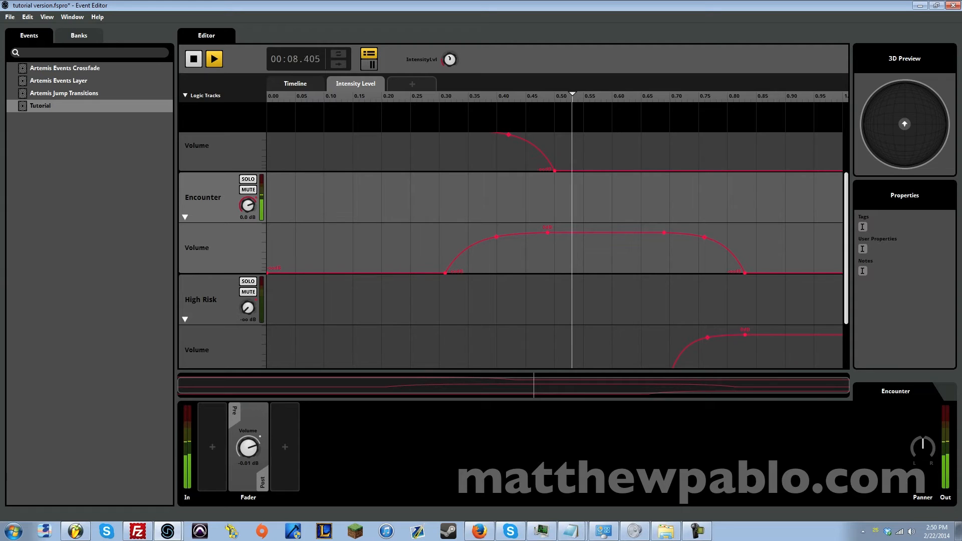
{"action": "left_click_drag", "start_coordinate": [449, 59], "coordinate": [449, 74]}
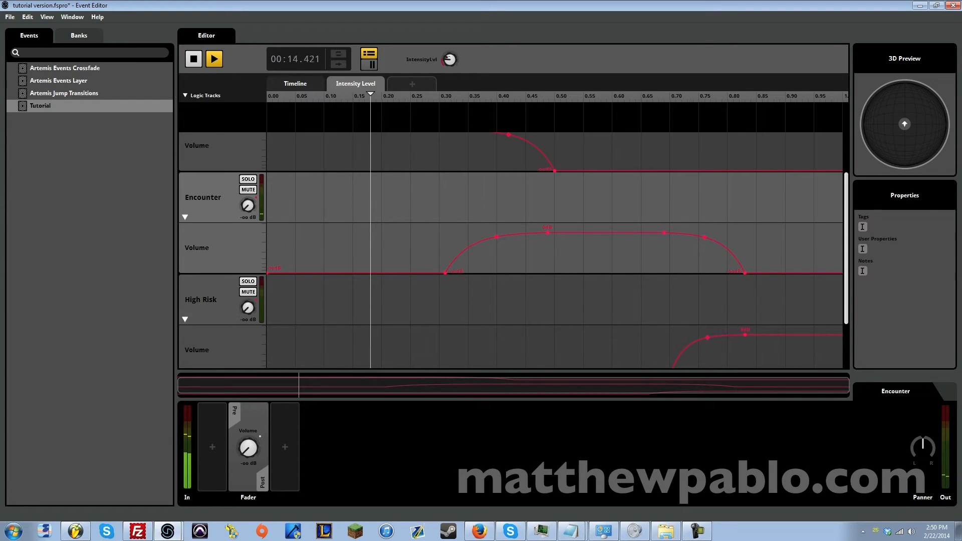
- Raise Intensity Level to about 0.94 during playback, lower it to about 0.14, raise it to about 0.55, and stop the event
{"action": "left_click_drag", "start_coordinate": [450, 59], "coordinate": [449, 59]}
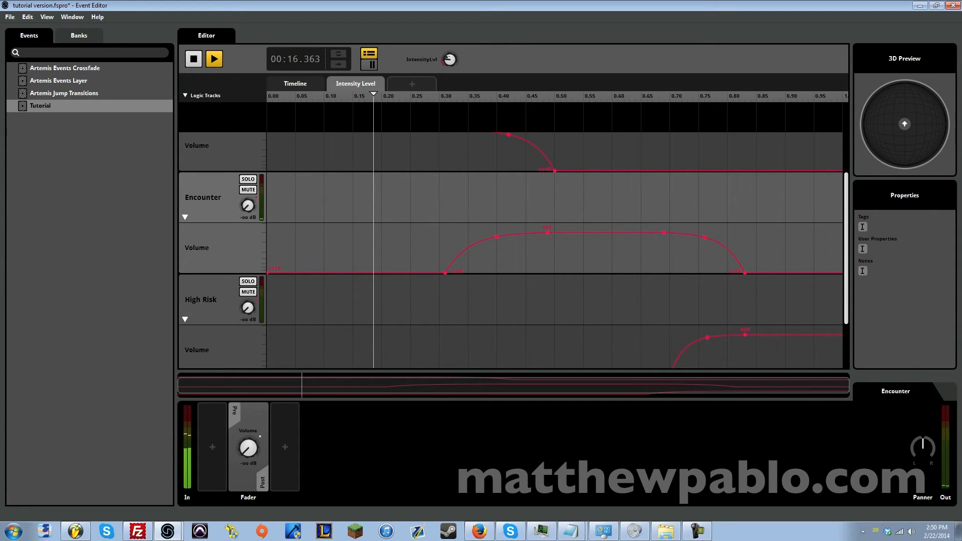
{"action": "left_click_drag", "start_coordinate": [449, 58], "coordinate": [449, 33]}
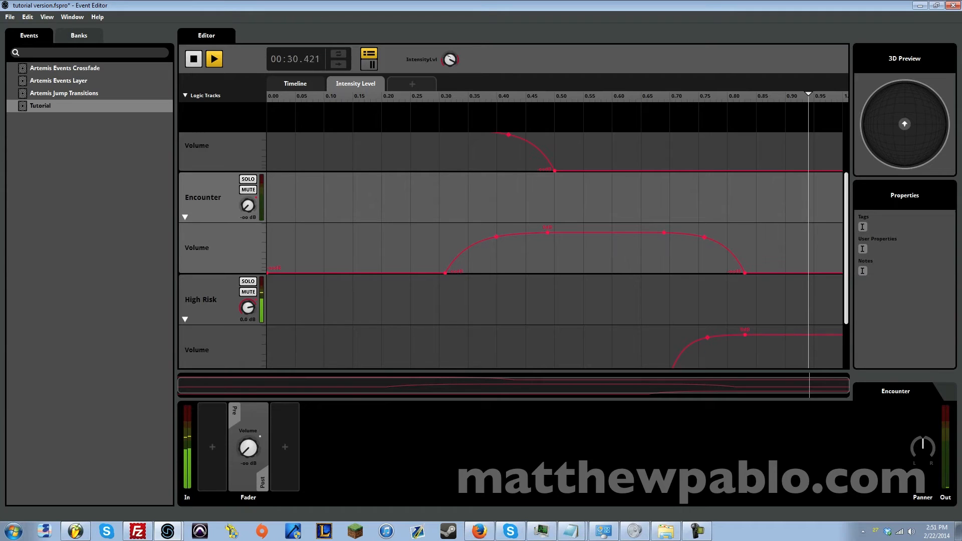
{"action": "left_click_drag", "start_coordinate": [450, 59], "coordinate": [445, 146]}
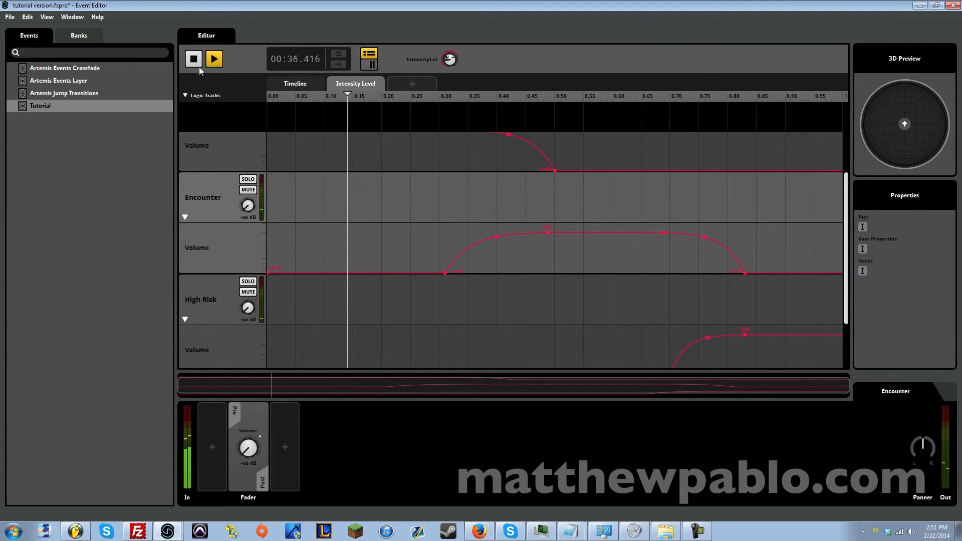
{"action": "left_click_drag", "start_coordinate": [451, 64], "coordinate": [479, 22]}
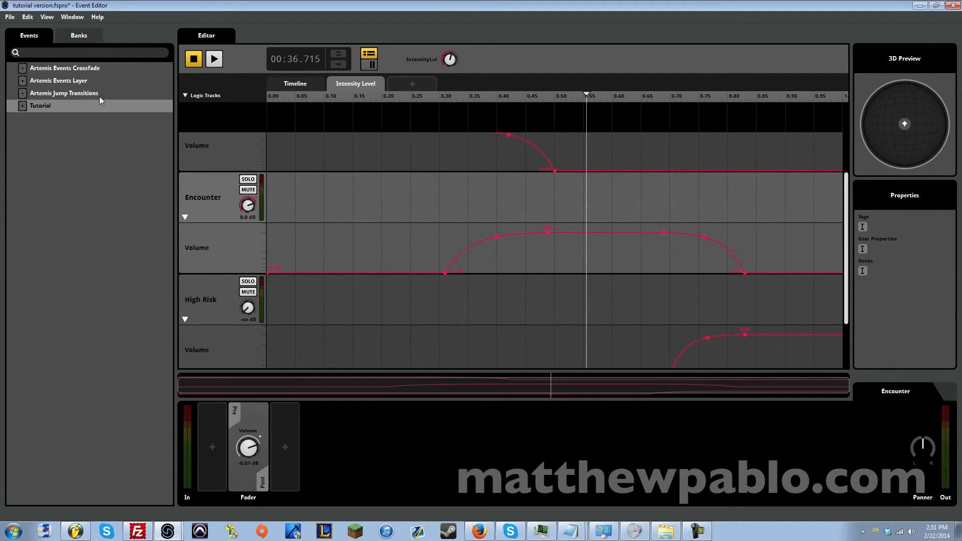
- Create a new event named Tutorial Jump
{"action": "right_click", "coordinate": [135, 179]}
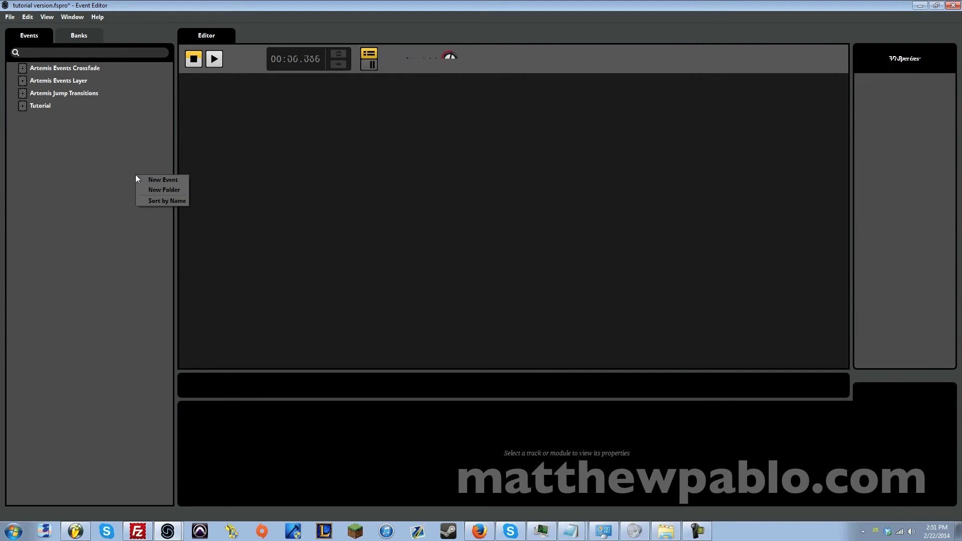
{"action": "left_click", "coordinate": [138, 180]}
{"action": "type", "text": "Tutorial Jump"}
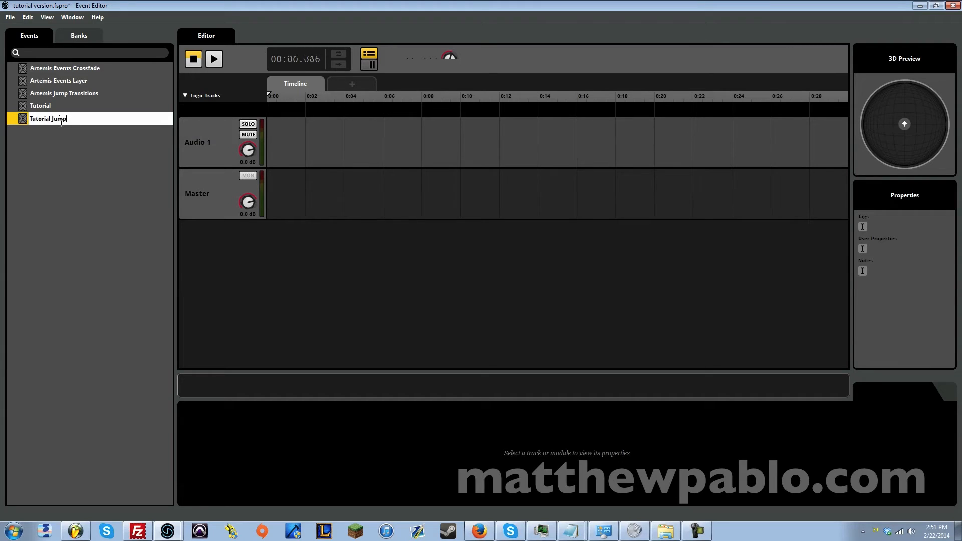
{"action": "key", "text": "Return"}
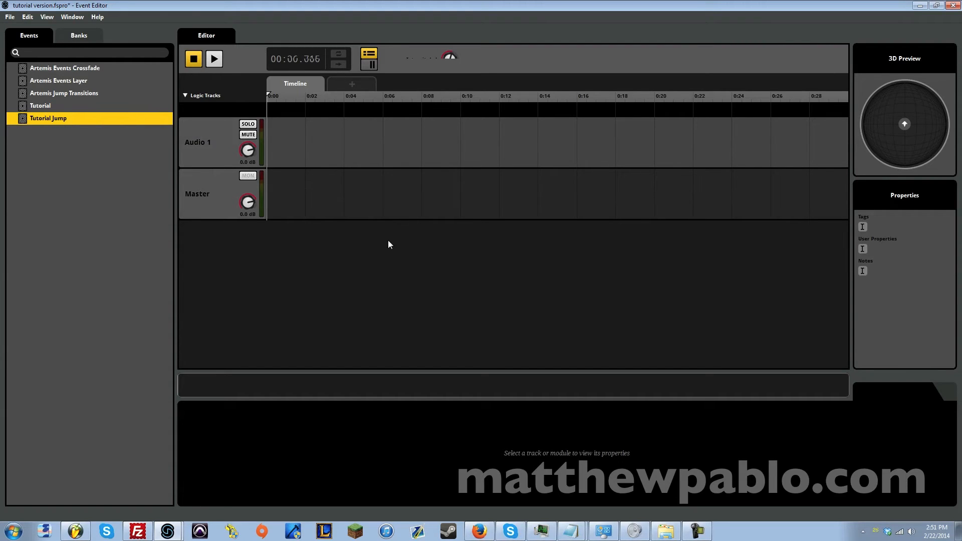
- Remove Artemis 3.wav, Artemis 2.wav and Artemis MX 1 (Update).wav from the project's Audio Bin, including modules that reference them
{"action": "left_click", "coordinate": [46, 16]}
{"action": "mouse_move", "coordinate": [71, 20]}
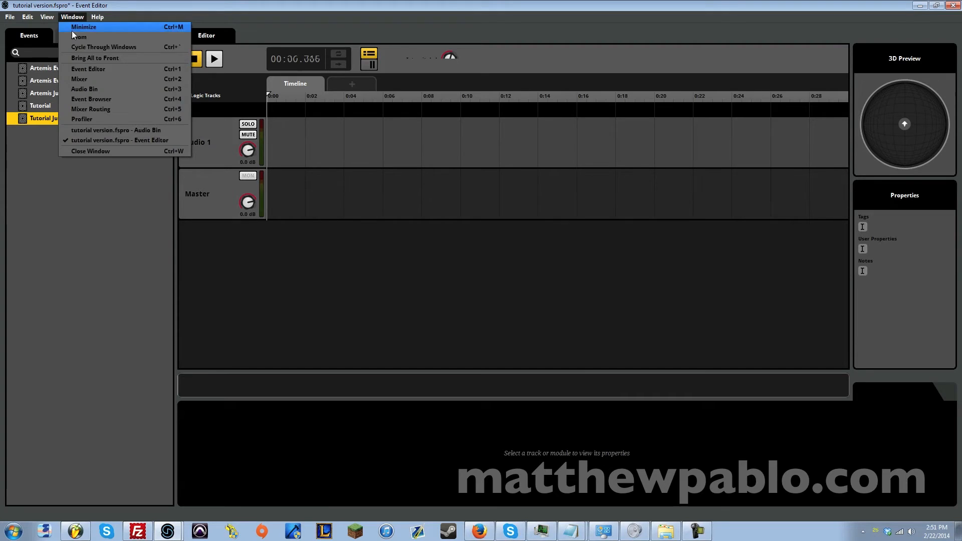
{"action": "left_click", "coordinate": [90, 92]}
{"action": "left_click", "coordinate": [438, 133]}
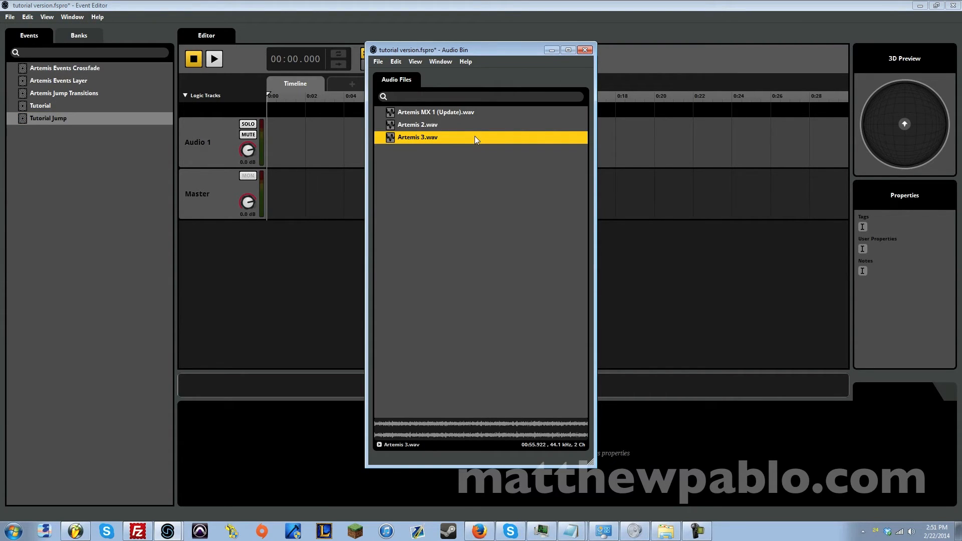
{"action": "key", "text": "Delete"}
{"action": "left_click", "coordinate": [457, 280]}
{"action": "left_click", "coordinate": [445, 126]}
{"action": "key", "text": "Delete"}
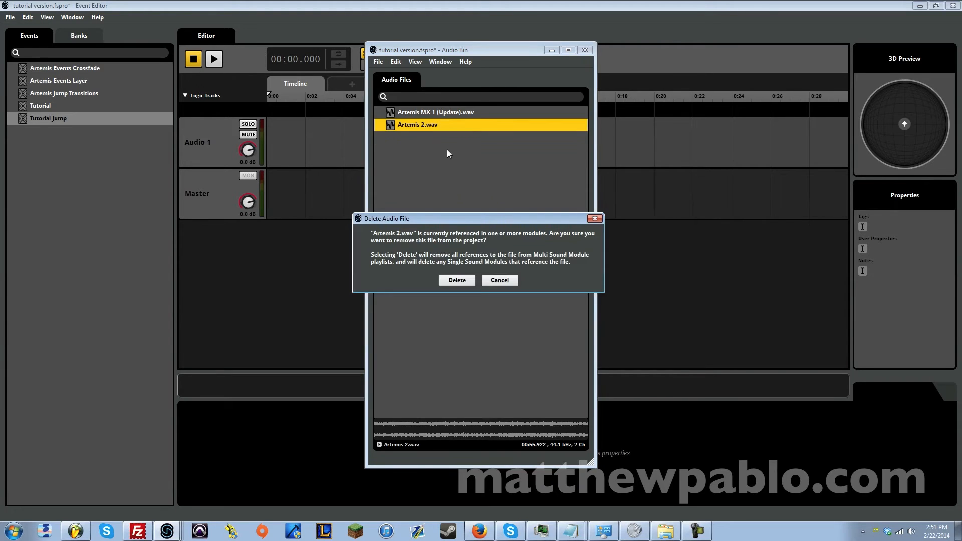
{"action": "left_click", "coordinate": [457, 280]}
{"action": "left_click", "coordinate": [435, 116]}
{"action": "key", "text": "Delete"}
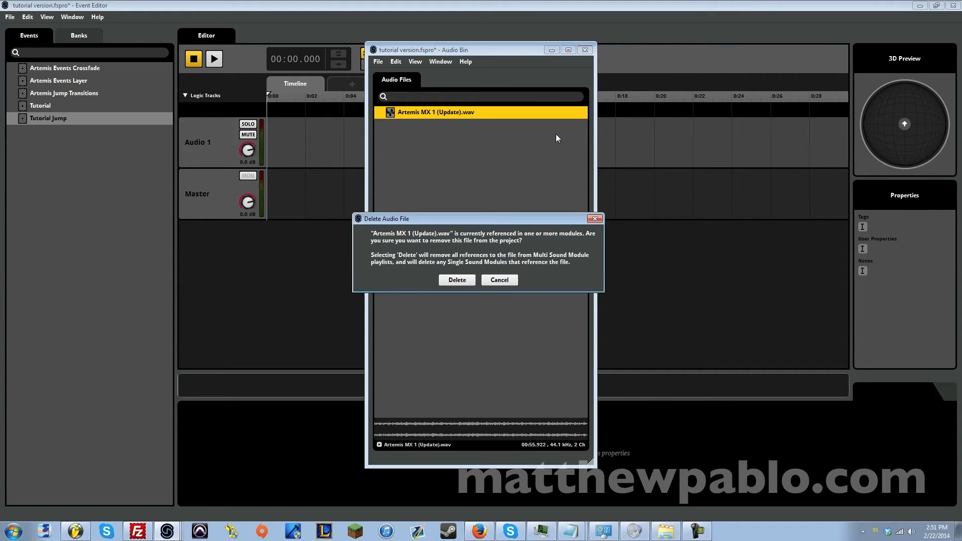
{"action": "left_click", "coordinate": [457, 280]}
- Bring up the Looped wavs folder in Windows Explorer and arrange it and the Audio Bin so the event's Audio 1 track stays reachable
{"action": "left_click_drag", "start_coordinate": [476, 50], "coordinate": [665, 52]}
{"action": "left_click", "coordinate": [669, 532]}
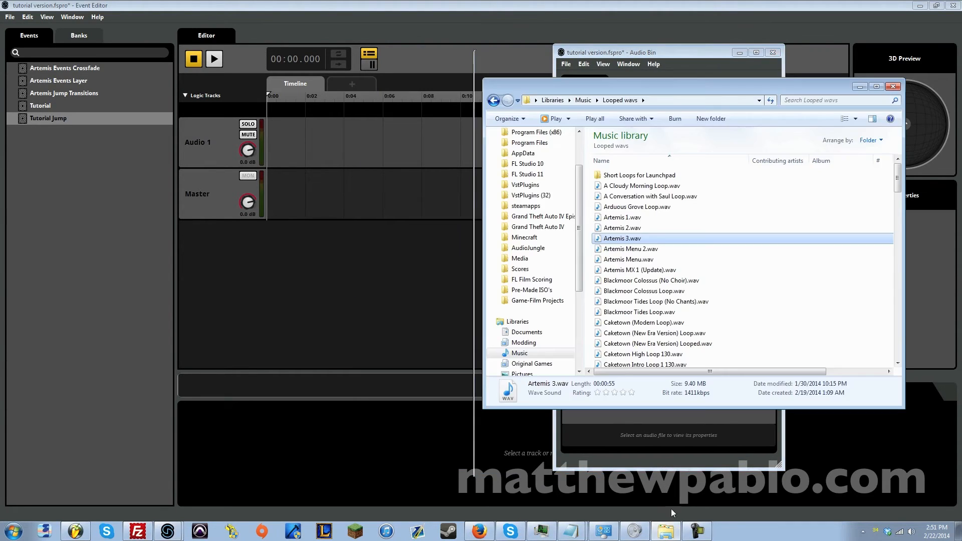
{"action": "left_click_drag", "start_coordinate": [608, 92], "coordinate": [716, 143]}
{"action": "left_click_drag", "start_coordinate": [611, 53], "coordinate": [591, 51]}
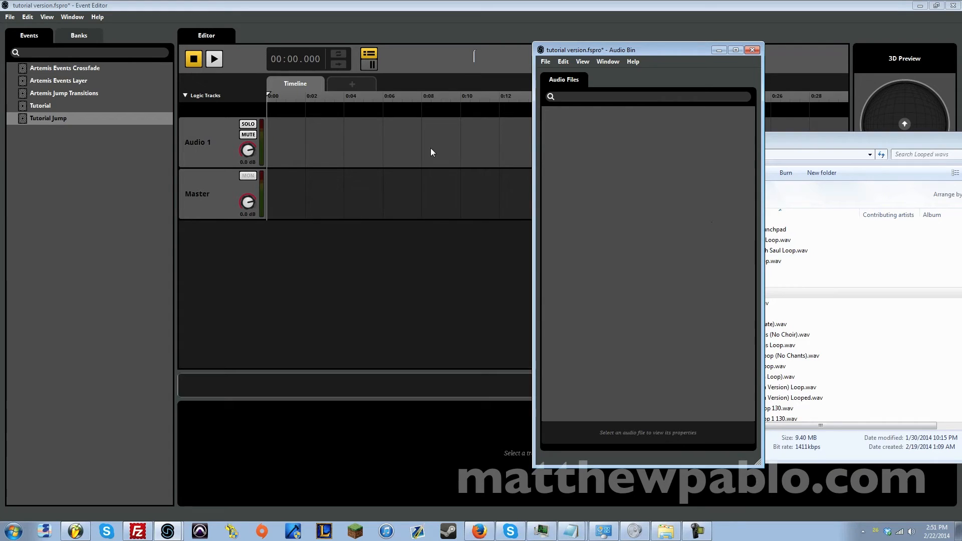
{"action": "left_click", "coordinate": [771, 141]}
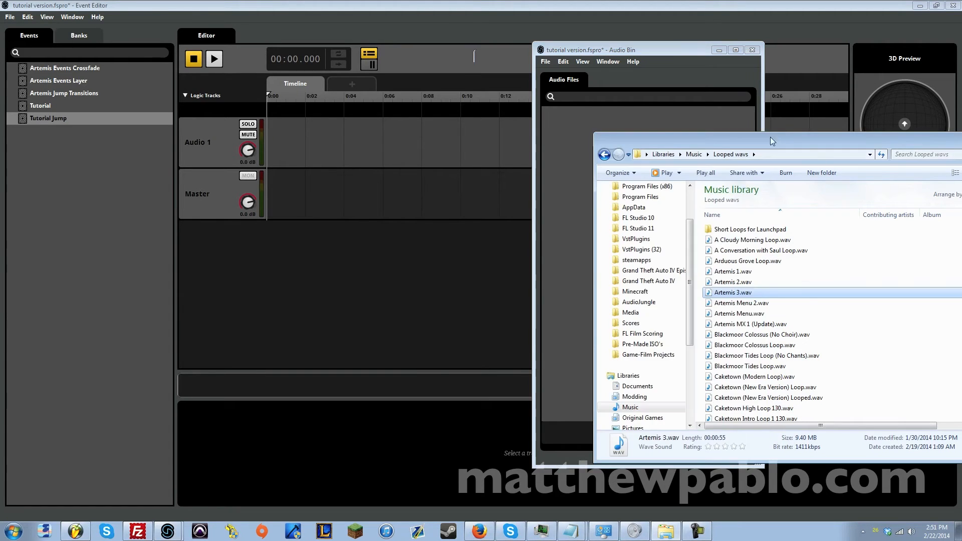
{"action": "left_click", "coordinate": [597, 130]}
{"action": "left_click_drag", "start_coordinate": [642, 53], "coordinate": [633, 58]}
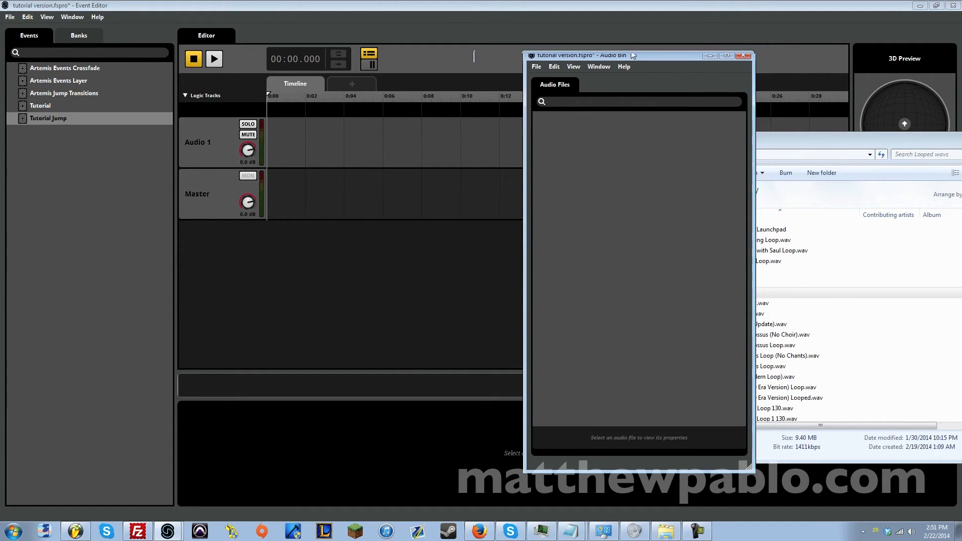
{"action": "left_click", "coordinate": [761, 140]}
{"action": "left_click_drag", "start_coordinate": [666, 55], "coordinate": [684, 37]}
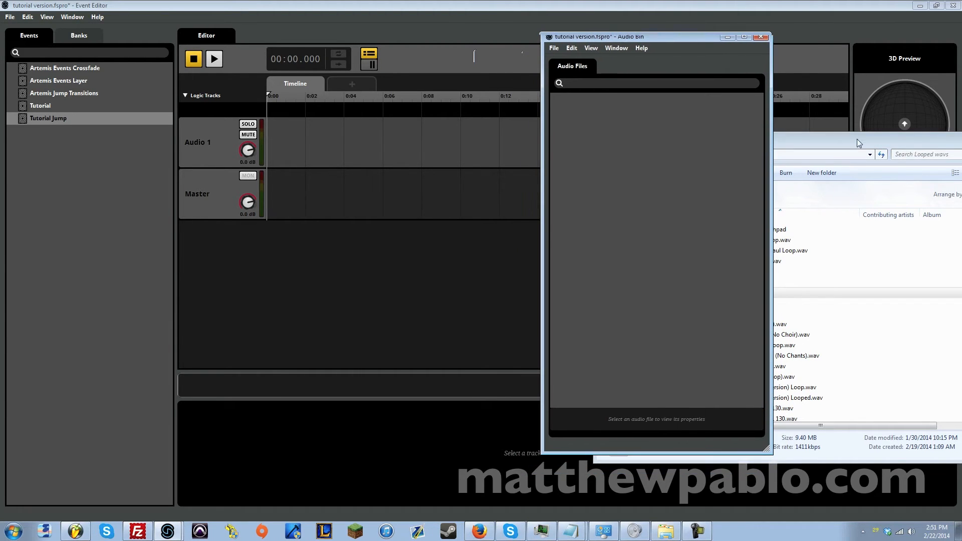
{"action": "left_click", "coordinate": [823, 140]}
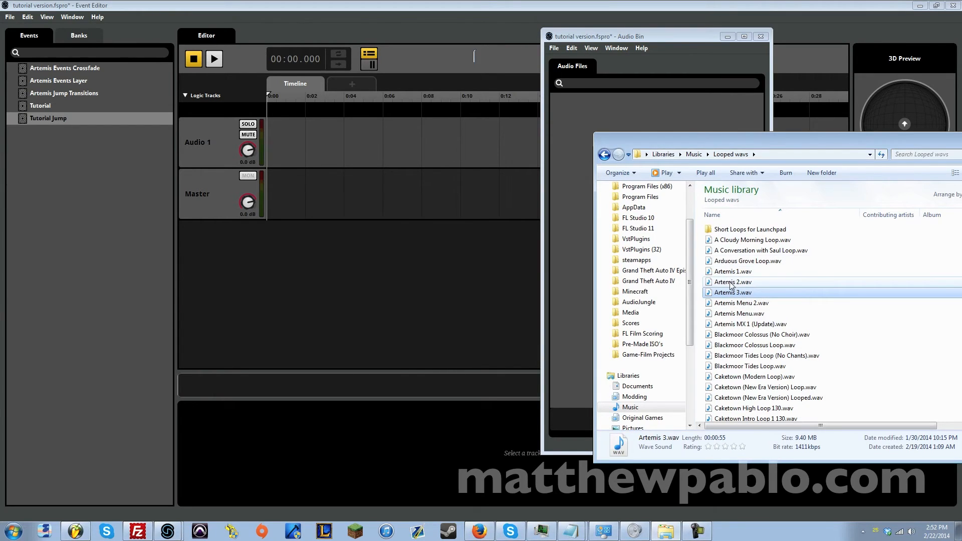
- Place Artemis 1.wav at the start of the Audio 1 track, minimize the Audio Bin, and fit the whole clip in the timeline view
{"action": "left_click_drag", "start_coordinate": [728, 274], "coordinate": [301, 143]}
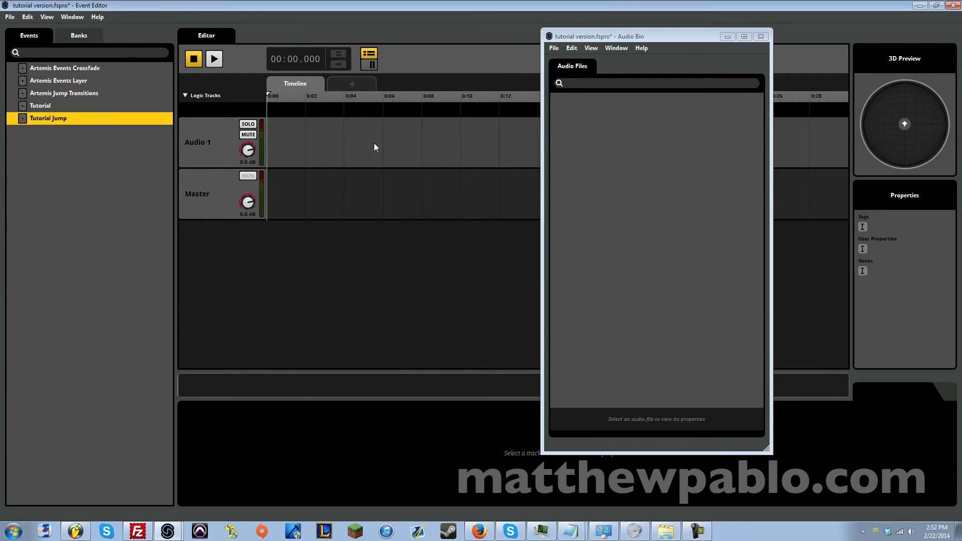
{"action": "left_click_drag", "start_coordinate": [358, 142], "coordinate": [328, 143]}
{"action": "mouse_move", "coordinate": [381, 380]}
{"action": "left_mouse_down"}
{"action": "mouse_move", "coordinate": [506, 389]}
{"action": "mouse_move", "coordinate": [363, 372]}
{"action": "left_mouse_up"}
{"action": "left_click", "coordinate": [727, 36]}
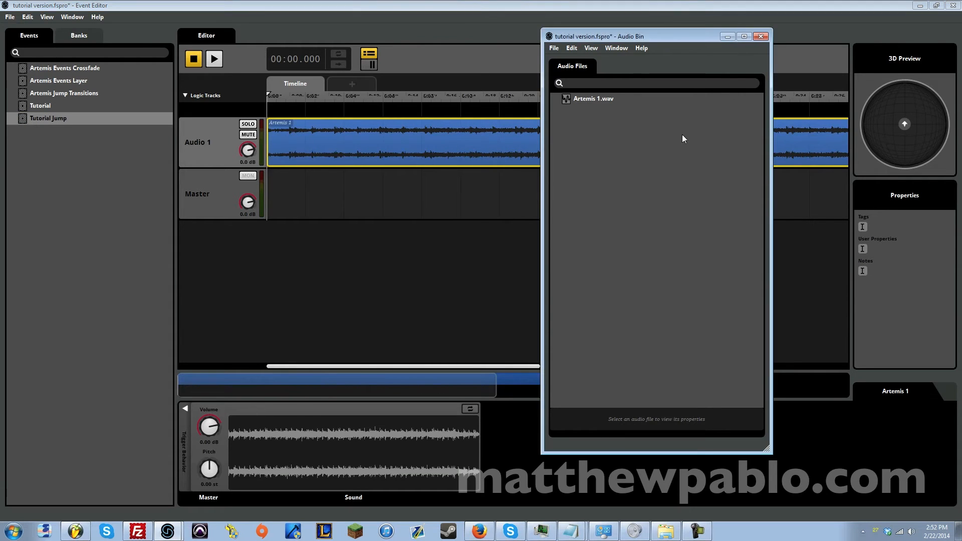
{"action": "left_click_drag", "start_coordinate": [496, 386], "coordinate": [788, 388]}
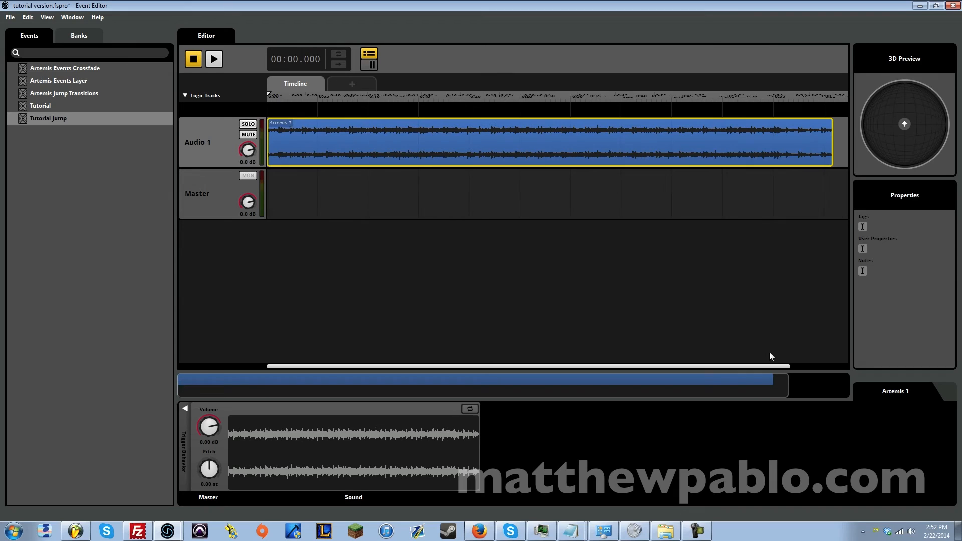
- Add a tempo marker at the very start of the timeline and set it to 103 BPM
{"action": "right_click", "coordinate": [302, 110]}
{"action": "left_click", "coordinate": [326, 125]}
{"action": "left_click_drag", "start_coordinate": [317, 112], "coordinate": [283, 112]}
{"action": "double_click", "coordinate": [283, 109]}
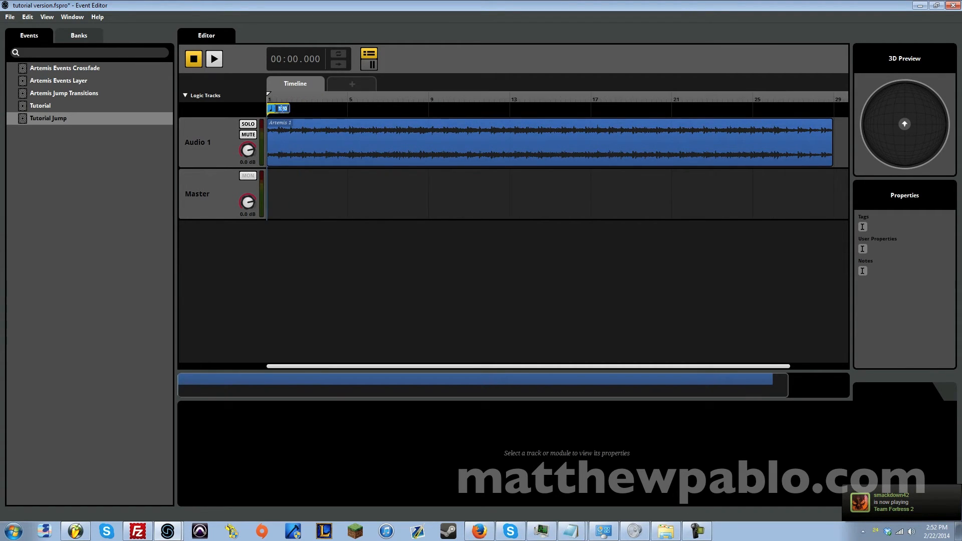
{"action": "type", "text": "103"}
{"action": "key", "text": "Return"}
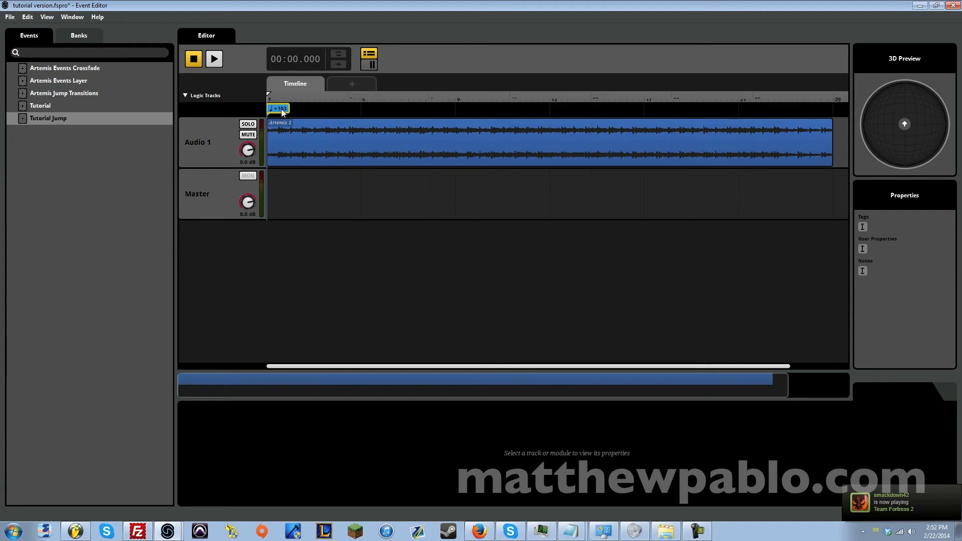
- Create a loop region spanning the whole Artemis 1 clip, with the tempo marker on a separate logic track row
{"action": "right_click", "coordinate": [310, 107]}
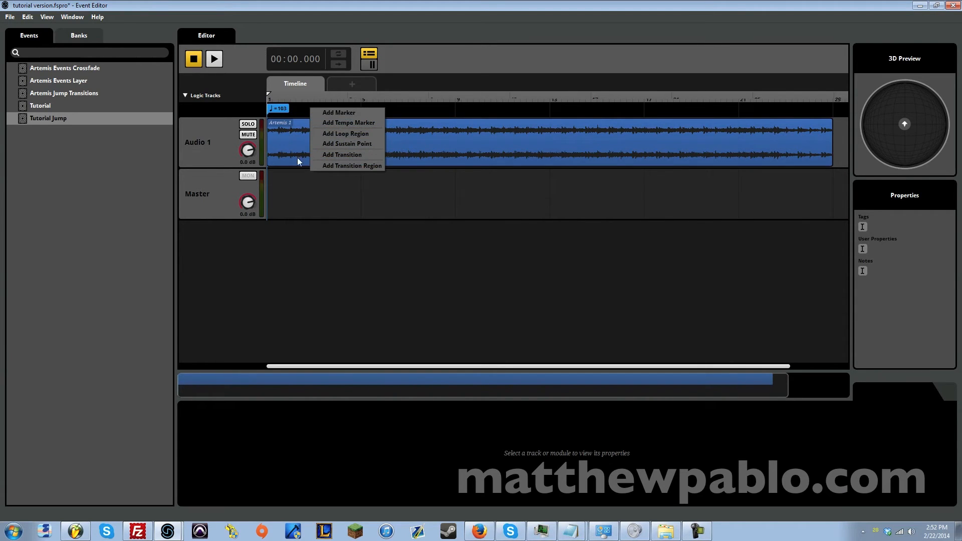
{"action": "left_click", "coordinate": [427, 156]}
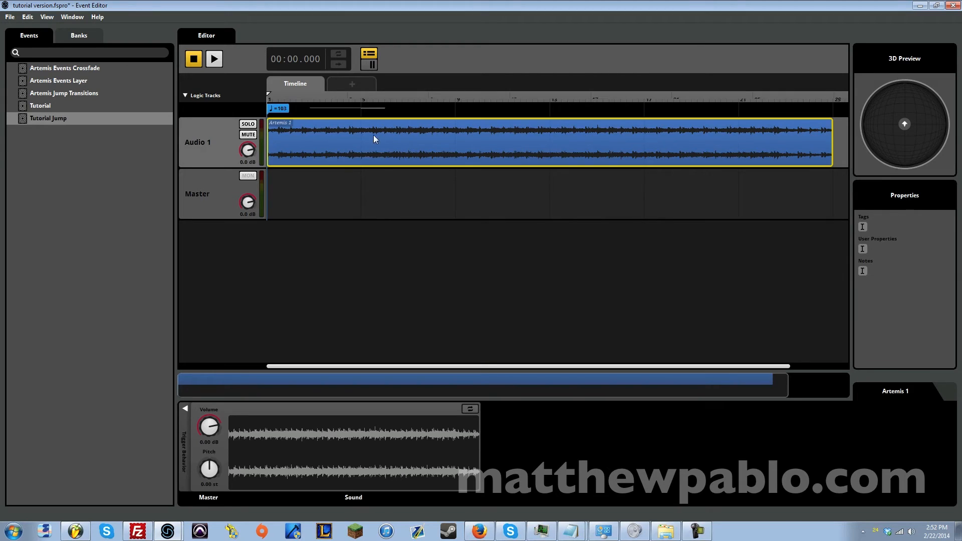
{"action": "right_click", "coordinate": [356, 136]}
{"action": "left_click", "coordinate": [380, 175]}
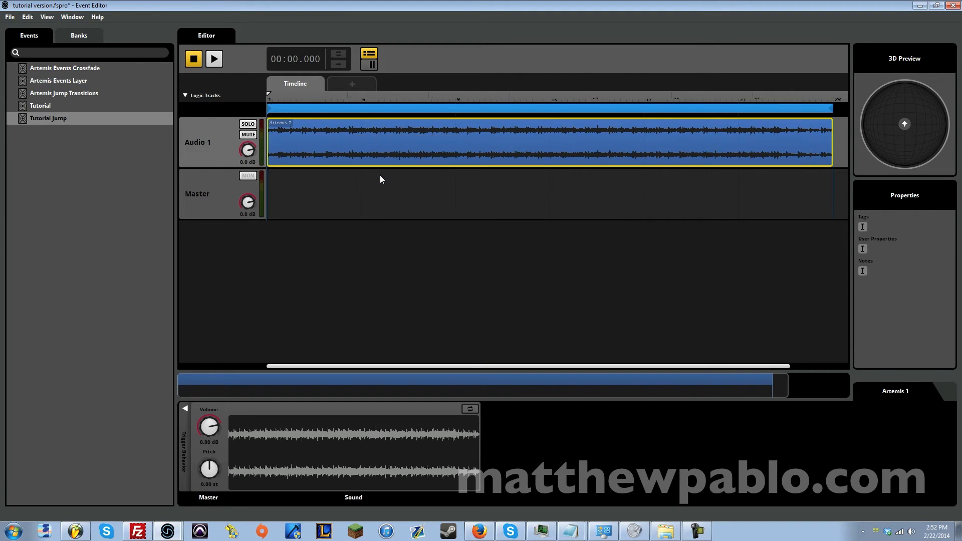
{"action": "left_click", "coordinate": [292, 109]}
{"action": "left_click", "coordinate": [284, 109]}
- Place Artemis 2.wav on Audio 1 at bar position 25.2, one beat after Artemis 1, and create a loop region spanning it
{"action": "left_click_drag", "start_coordinate": [423, 378], "coordinate": [542, 383]}
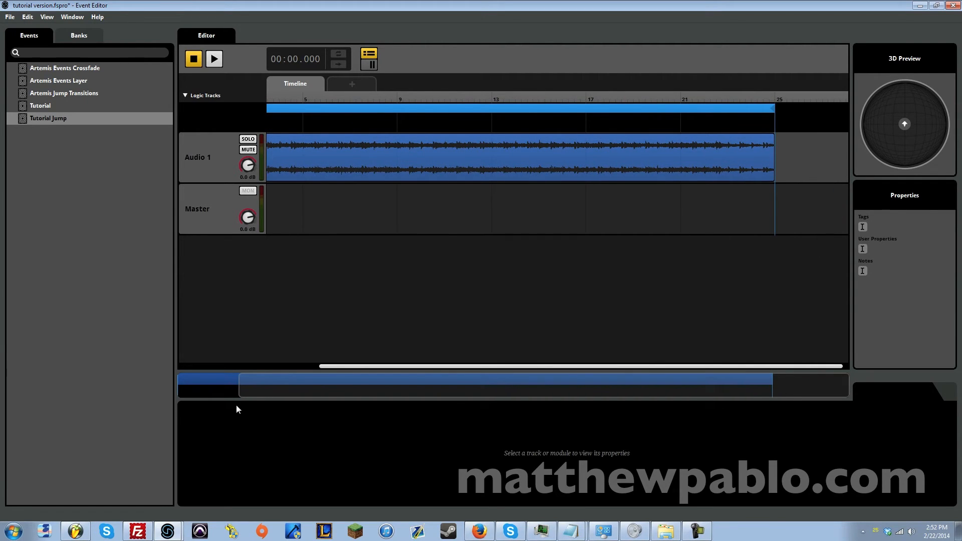
{"action": "left_click_drag", "start_coordinate": [239, 382], "coordinate": [788, 390]}
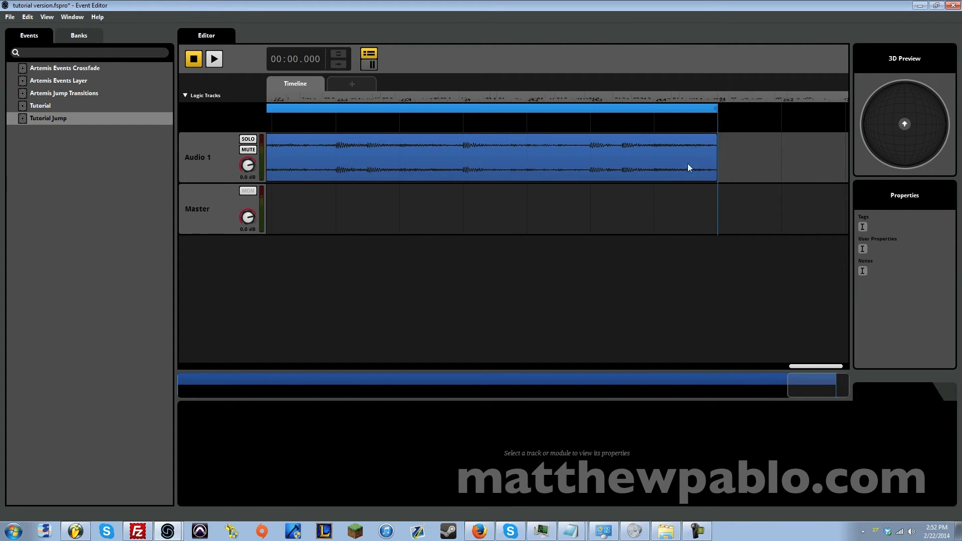
{"action": "left_click", "coordinate": [665, 532]}
{"action": "left_click_drag", "start_coordinate": [721, 146], "coordinate": [320, 168]}
{"action": "left_click_drag", "start_coordinate": [335, 307], "coordinate": [775, 165]}
{"action": "mouse_move", "coordinate": [501, 383]}
{"action": "left_mouse_down"}
{"action": "mouse_move", "coordinate": [546, 379]}
{"action": "mouse_move", "coordinate": [515, 383]}
{"action": "left_mouse_up"}
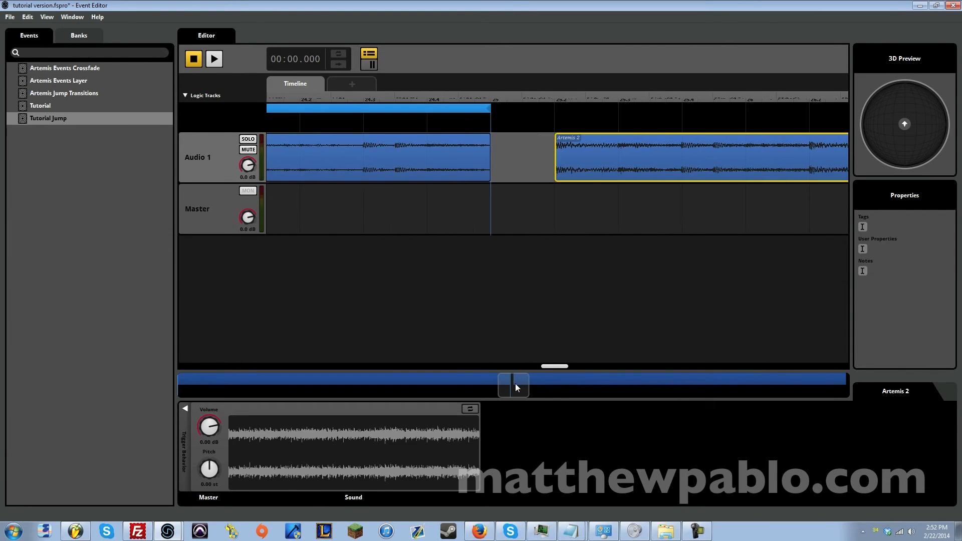
{"action": "right_click", "coordinate": [569, 161]}
{"action": "left_click", "coordinate": [609, 199]}
- Add a marker at the very start of the Artemis 1 clip and name it Exploration
{"action": "left_click_drag", "start_coordinate": [516, 385], "coordinate": [173, 367]}
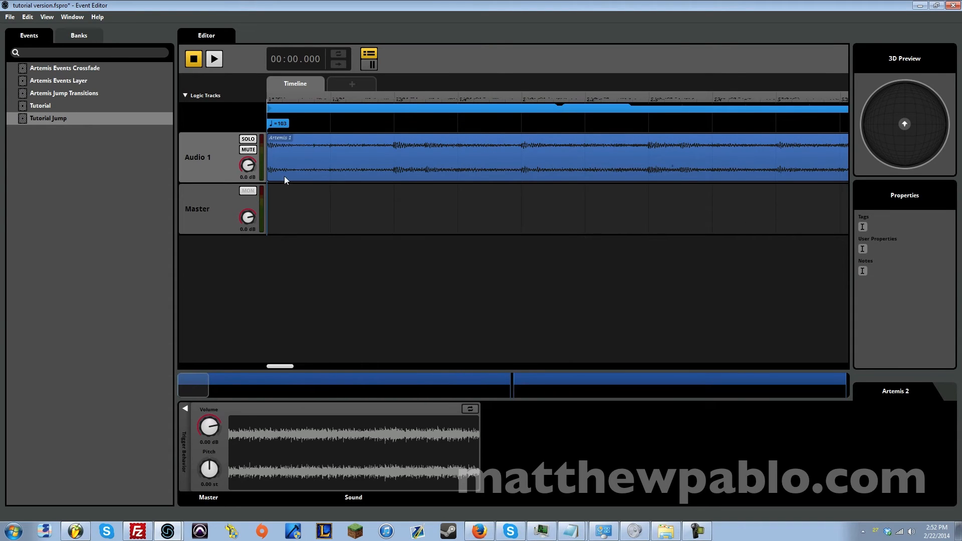
{"action": "right_click", "coordinate": [334, 130]}
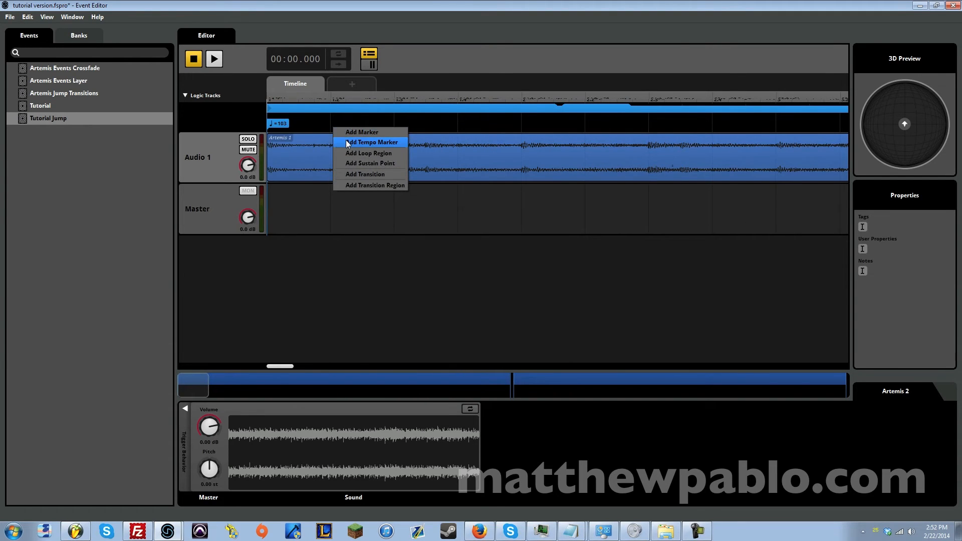
{"action": "left_click", "coordinate": [362, 133]}
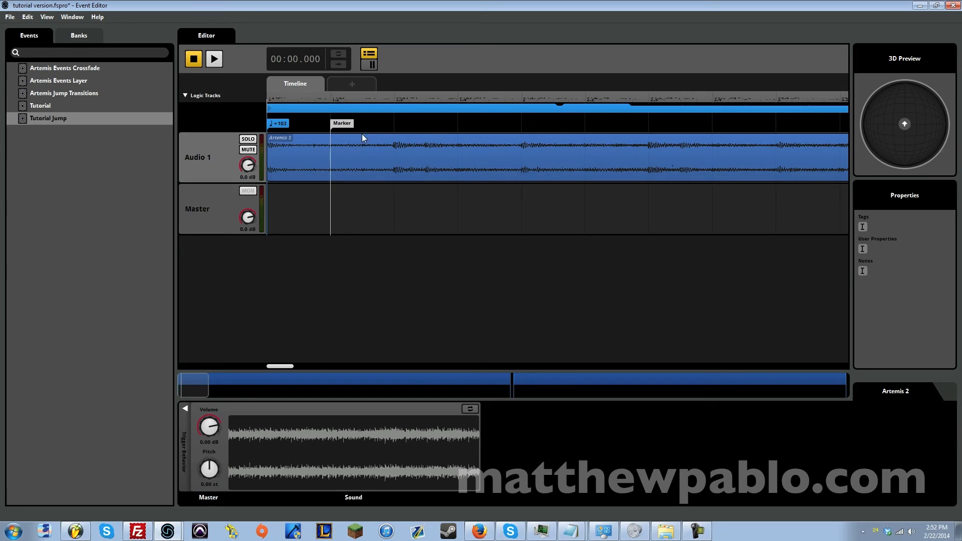
{"action": "mouse_move", "coordinate": [338, 125]}
{"action": "left_mouse_down"}
{"action": "mouse_move", "coordinate": [292, 128]}
{"action": "mouse_move", "coordinate": [279, 143]}
{"action": "left_mouse_up"}
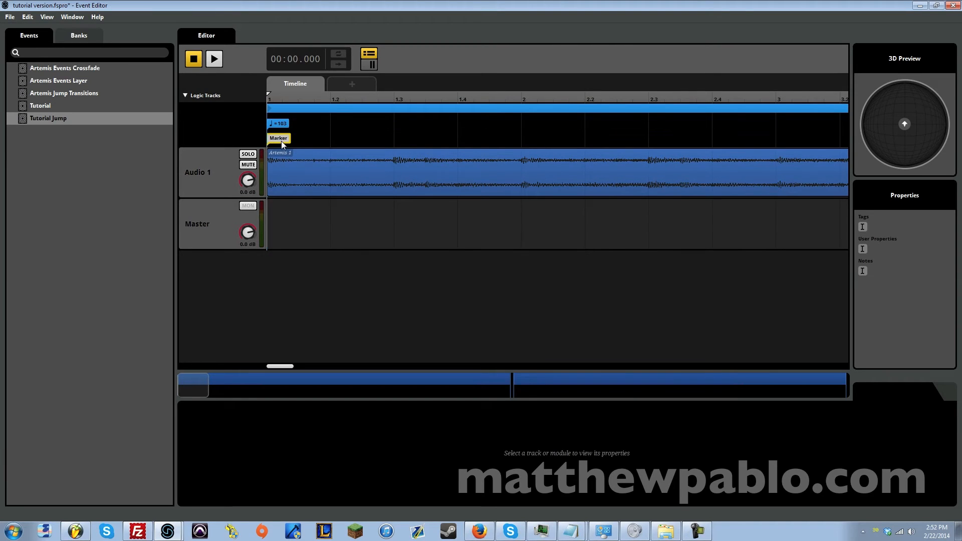
{"action": "double_click", "coordinate": [284, 139]}
{"action": "type", "text": "Exploration"}
{"action": "key", "text": "Return"}
- Add a marker at the very start of the Artemis 2 clip and name it Encounter
{"action": "left_click_drag", "start_coordinate": [417, 383], "coordinate": [516, 387]}
{"action": "right_click", "coordinate": [517, 144]}
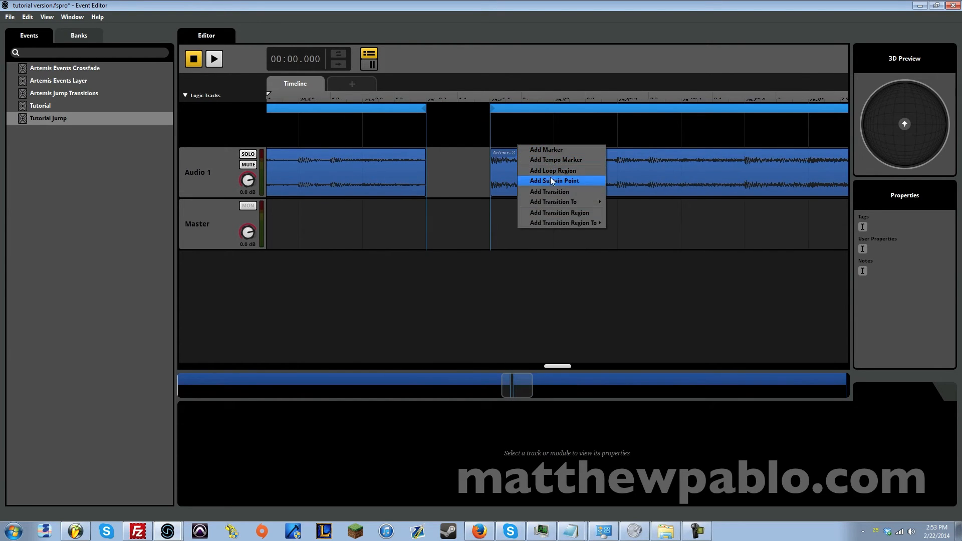
{"action": "left_click", "coordinate": [564, 150]}
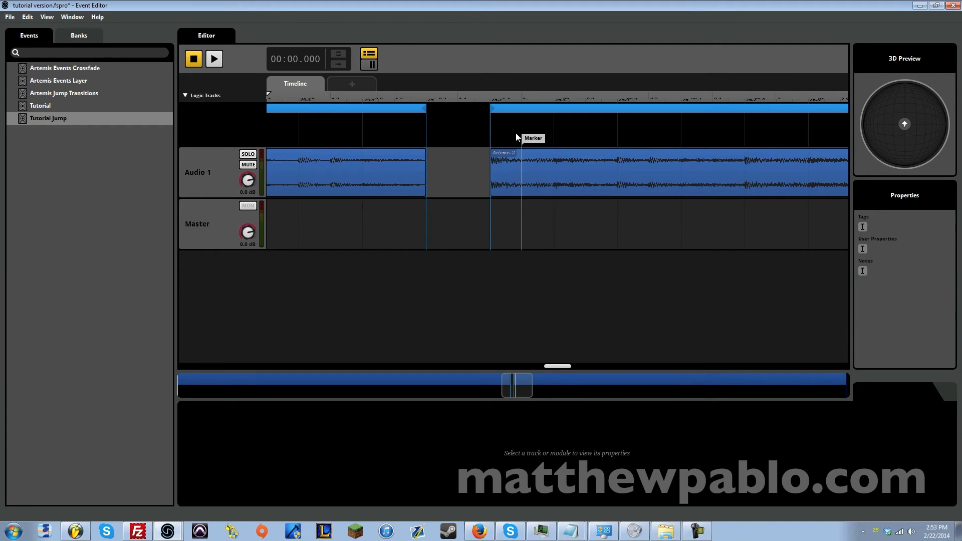
{"action": "left_click_drag", "start_coordinate": [531, 141], "coordinate": [504, 128]}
{"action": "double_click", "coordinate": [501, 124]}
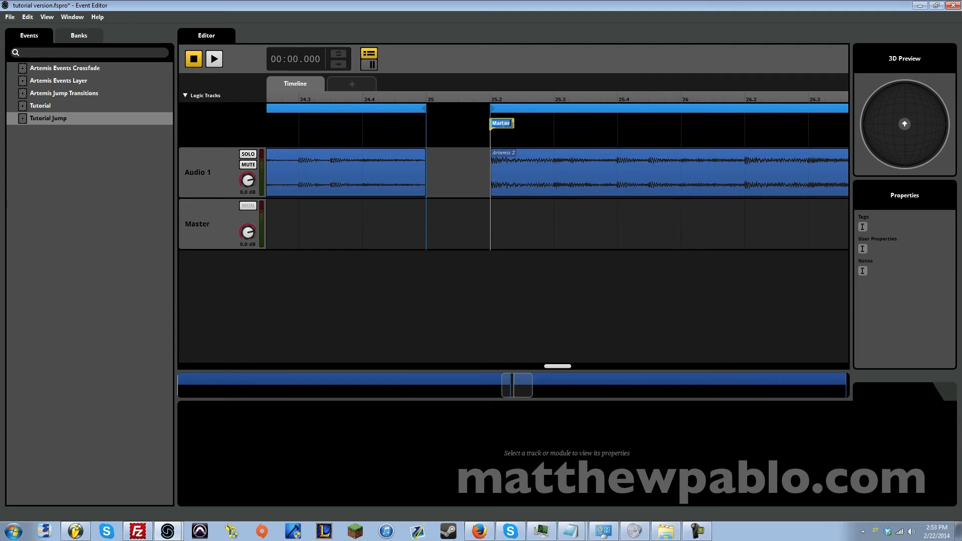
{"action": "type", "text": "Encounter"}
{"action": "key", "text": "Return"}
- Play the event to check how the playhead moves through the looped Artemis 1 and Artemis 2 sections
{"action": "left_click_drag", "start_coordinate": [513, 378], "coordinate": [196, 353]}
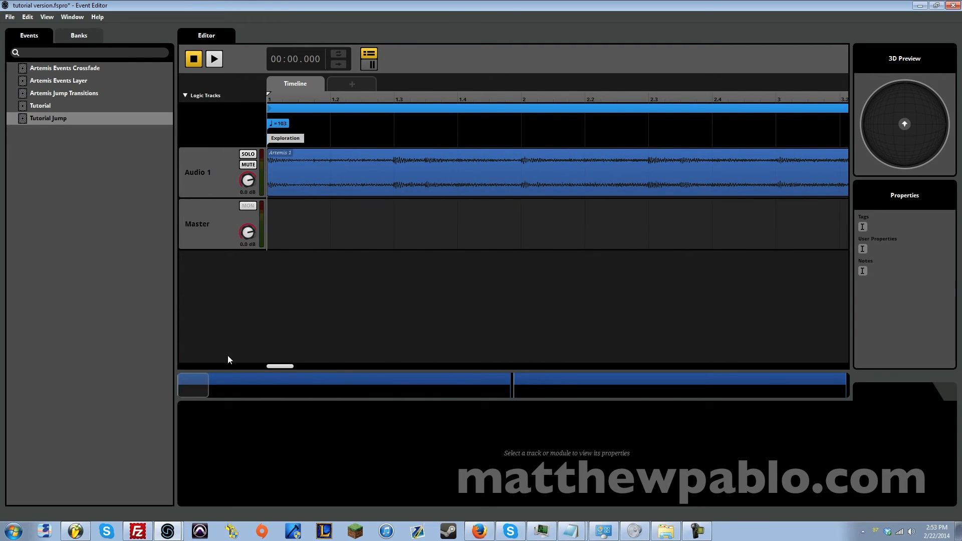
{"action": "left_click_drag", "start_coordinate": [198, 388], "coordinate": [509, 399]}
{"action": "left_click", "coordinate": [582, 96]}
{"action": "left_click", "coordinate": [217, 60]}
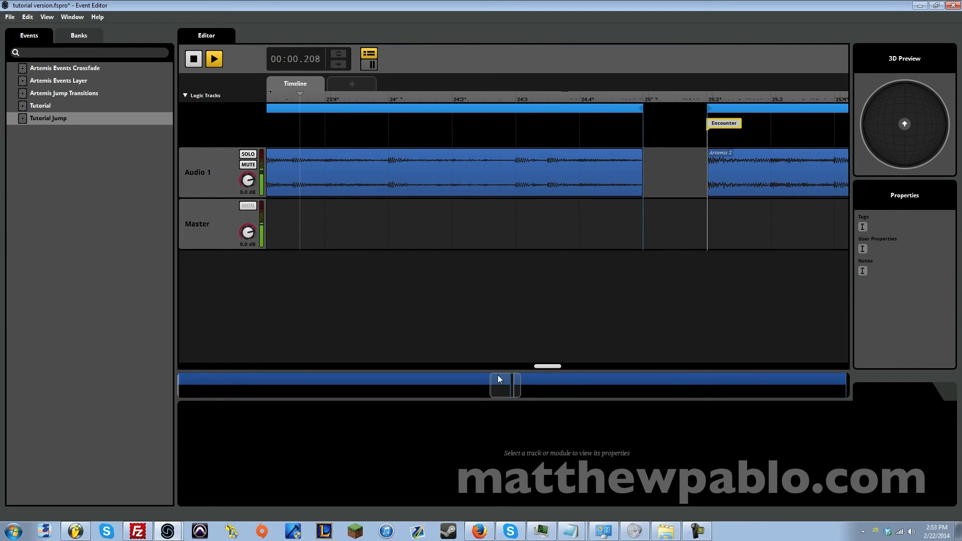
{"action": "left_click_drag", "start_coordinate": [507, 388], "coordinate": [849, 380]}
{"action": "left_click", "coordinate": [194, 60]}
{"action": "key", "text": "space"}
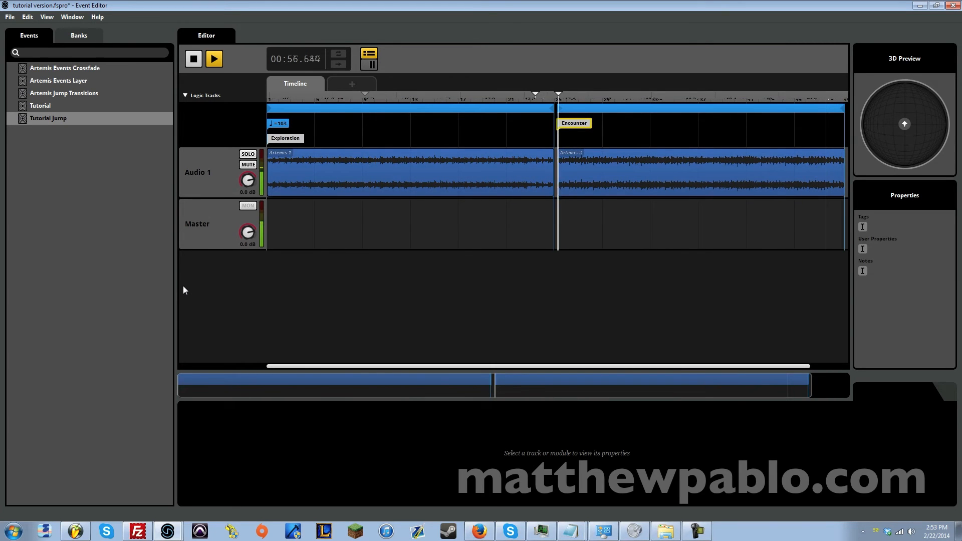
{"action": "left_click", "coordinate": [193, 60]}
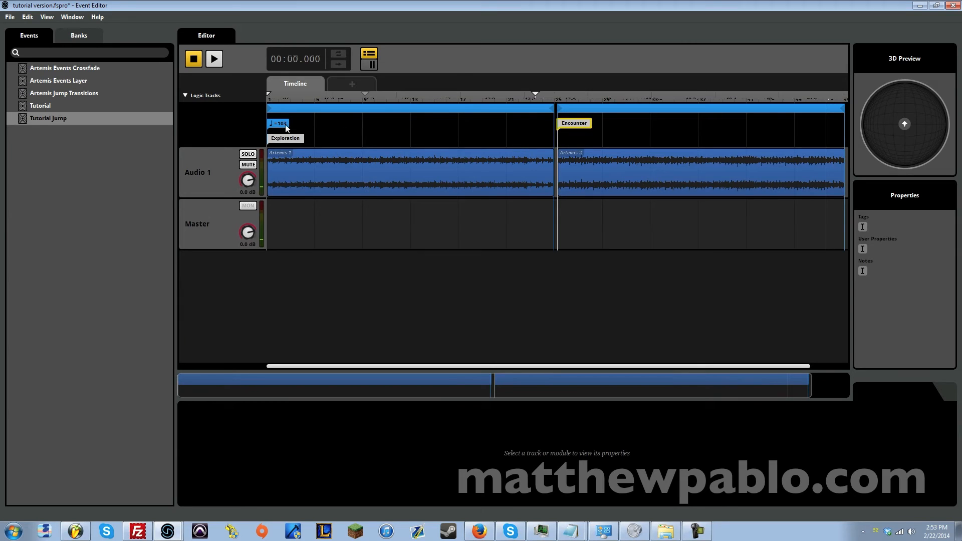
- Move the Encounter marker down to the same logic track row as Exploration, aligned with the start of Artemis 2
{"action": "left_click_drag", "start_coordinate": [577, 128], "coordinate": [577, 168]}
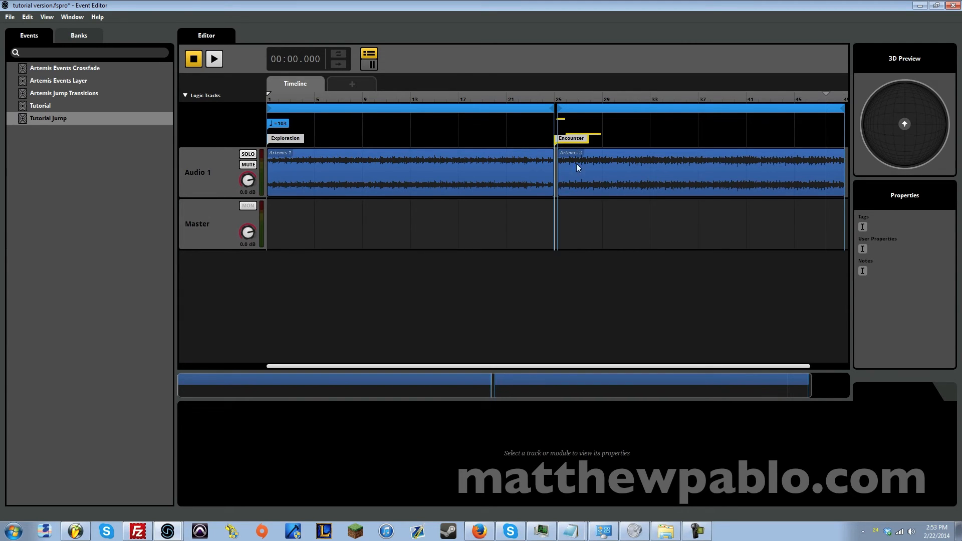
{"action": "left_click_drag", "start_coordinate": [177, 388], "coordinate": [484, 389]}
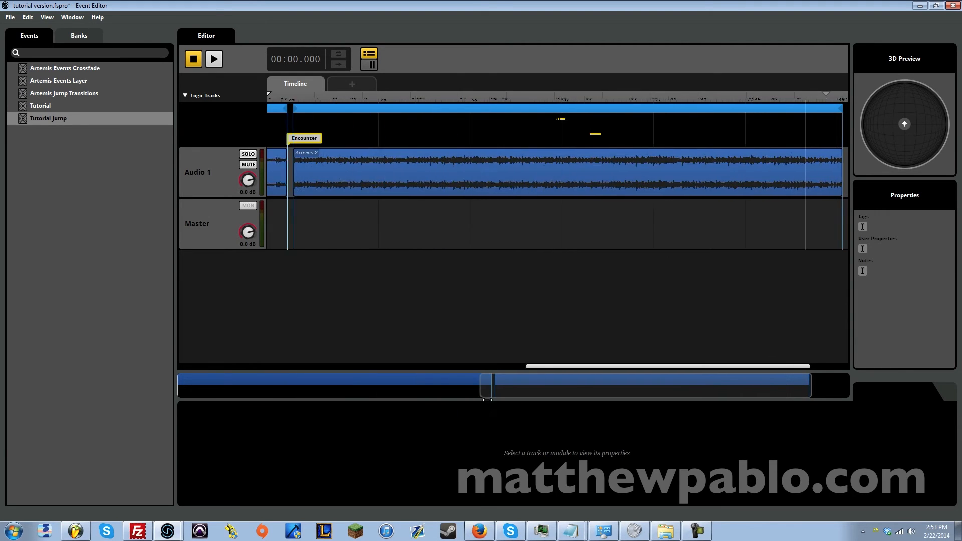
{"action": "left_click_drag", "start_coordinate": [366, 143], "coordinate": [376, 142]}
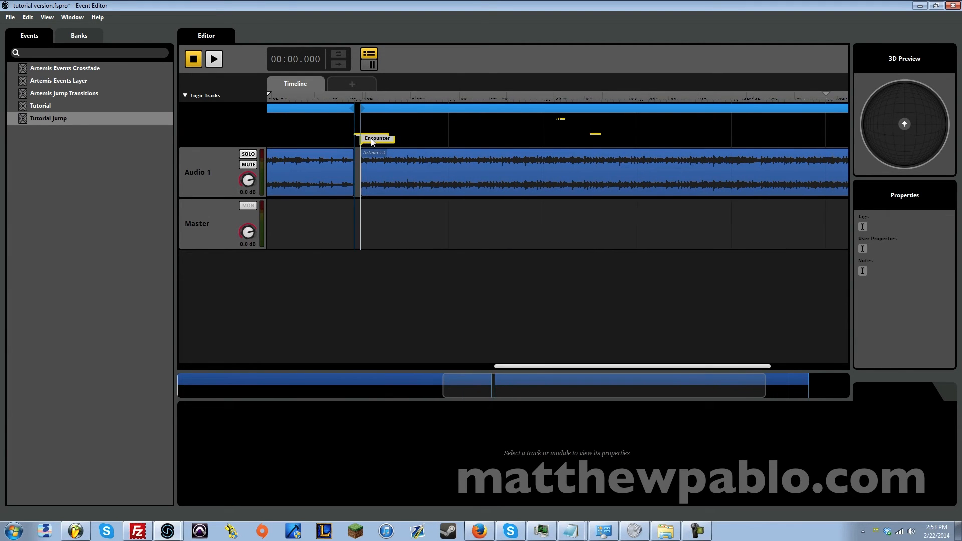
- Add a transition to Encounter over the Artemis 1 section and place it at bar 9
{"action": "left_click_drag", "start_coordinate": [509, 387], "coordinate": [176, 331]}
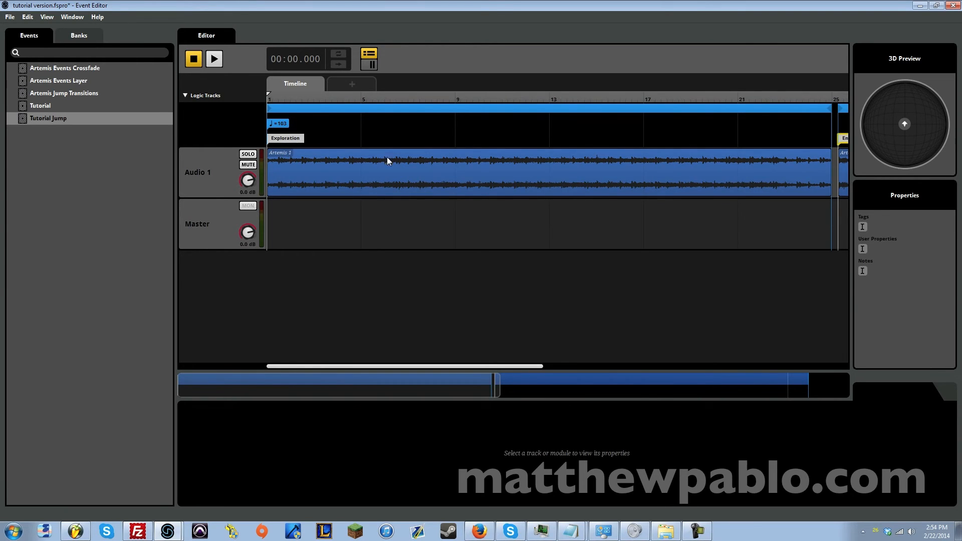
{"action": "right_click", "coordinate": [438, 129]}
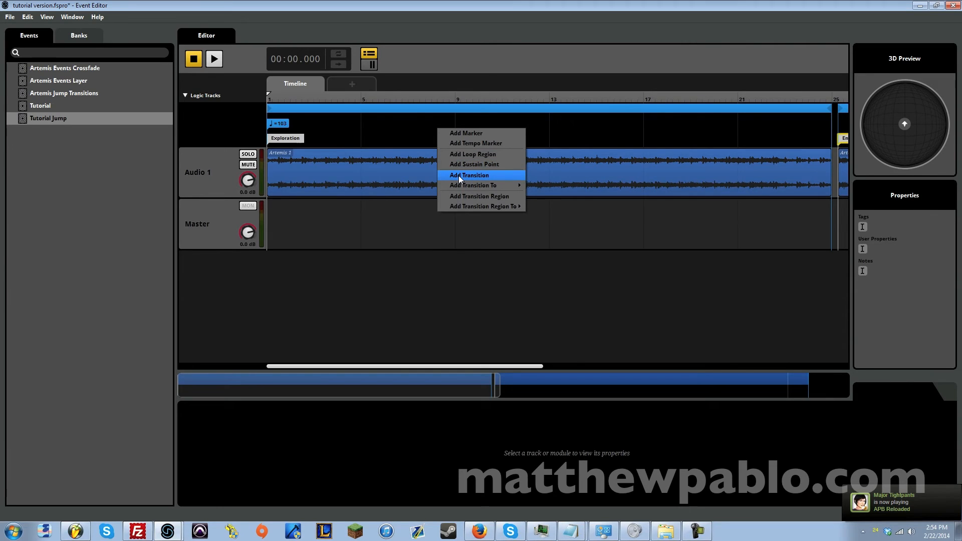
{"action": "mouse_move", "coordinate": [521, 186]}
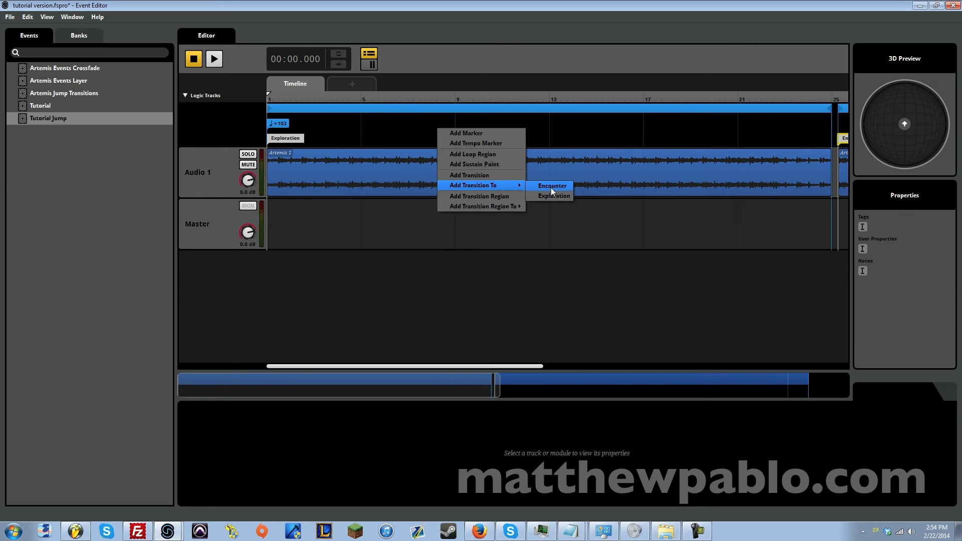
{"action": "left_click", "coordinate": [551, 186]}
{"action": "left_click", "coordinate": [472, 124]}
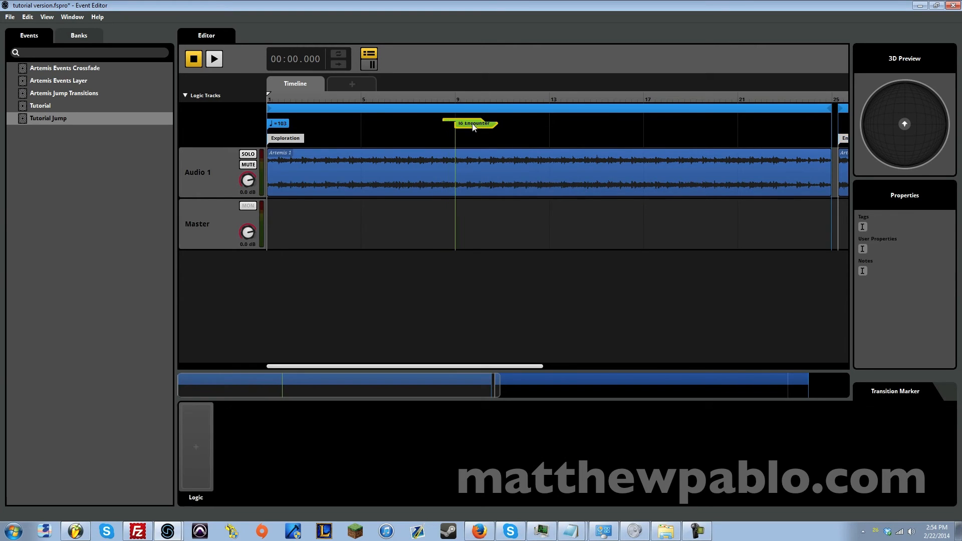
- Play the event from shortly before the bar 9 transition to hear the jump to Encounter
{"action": "left_click", "coordinate": [400, 98]}
{"action": "key", "text": "space"}
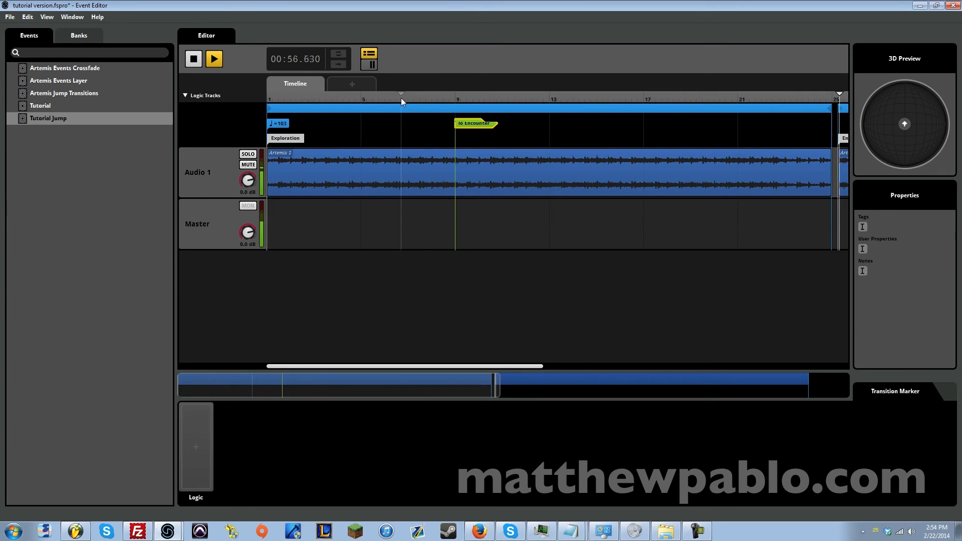
{"action": "key", "text": "space"}
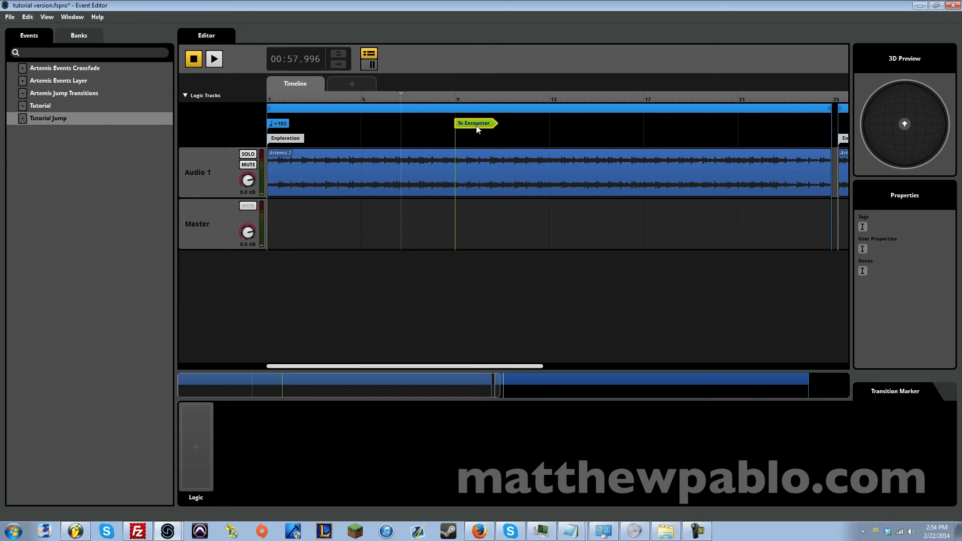
- Replace the bar 9 transition with a transition region to Encounter that spans the whole Artemis 1 clip
{"action": "key", "text": "Delete"}
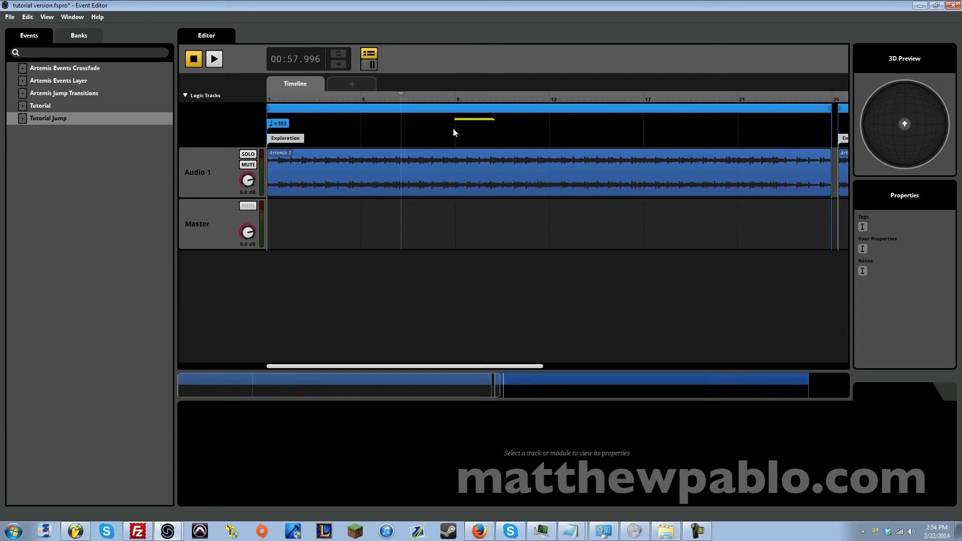
{"action": "right_click", "coordinate": [453, 135]}
{"action": "mouse_move", "coordinate": [471, 213]}
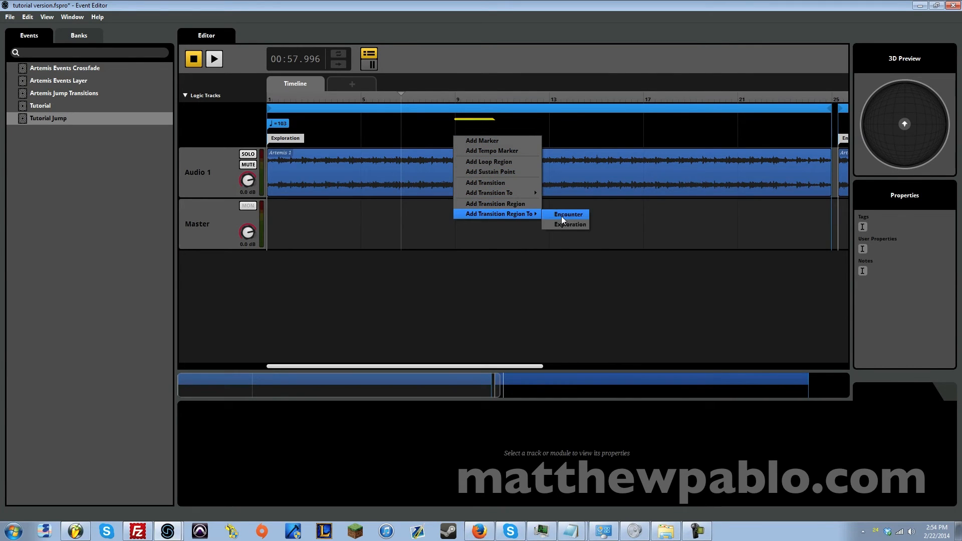
{"action": "left_click", "coordinate": [572, 217]}
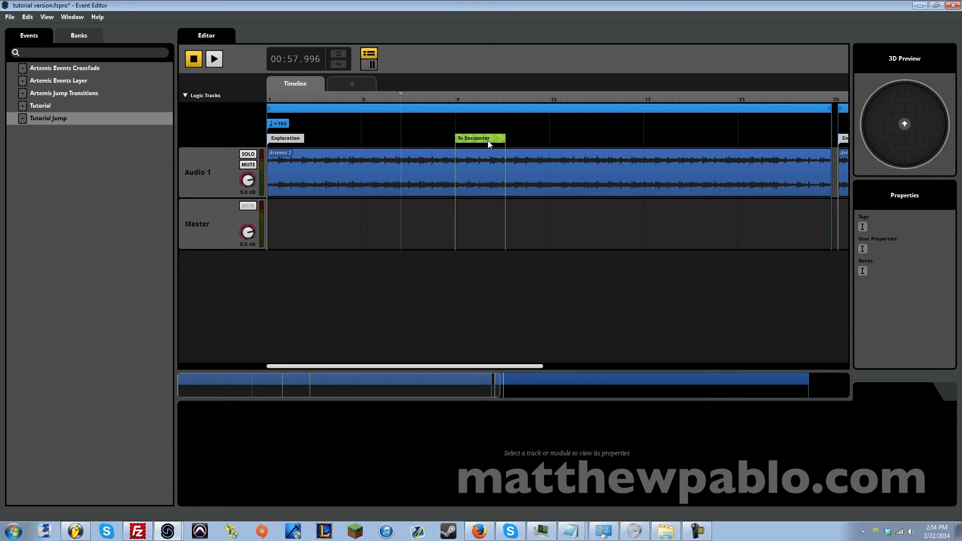
{"action": "left_click_drag", "start_coordinate": [477, 138], "coordinate": [797, 218]}
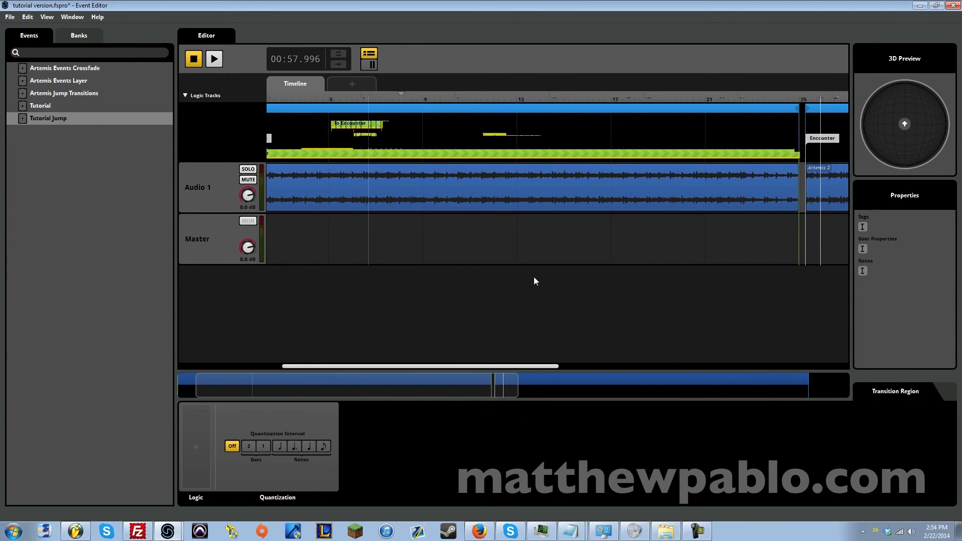
{"action": "left_click_drag", "start_coordinate": [465, 392], "coordinate": [350, 381]}
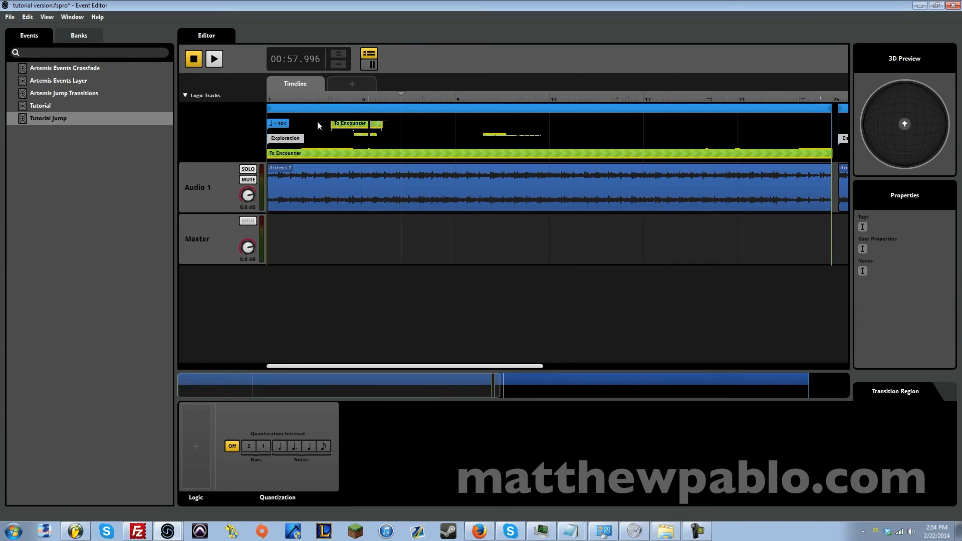
- Play the event from near the start of Artemis 1 to test the unconditioned transition region
{"action": "left_click", "coordinate": [287, 93]}
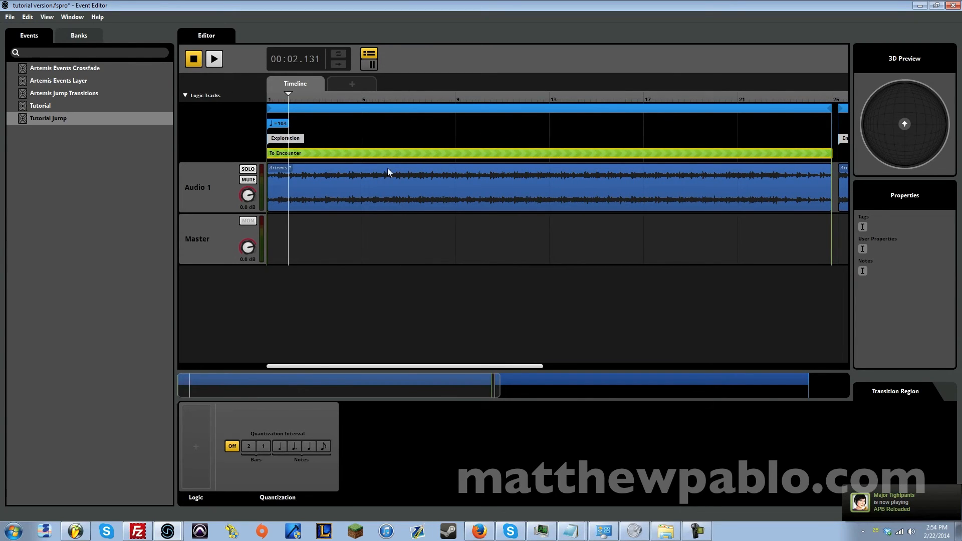
{"action": "left_click", "coordinate": [214, 59]}
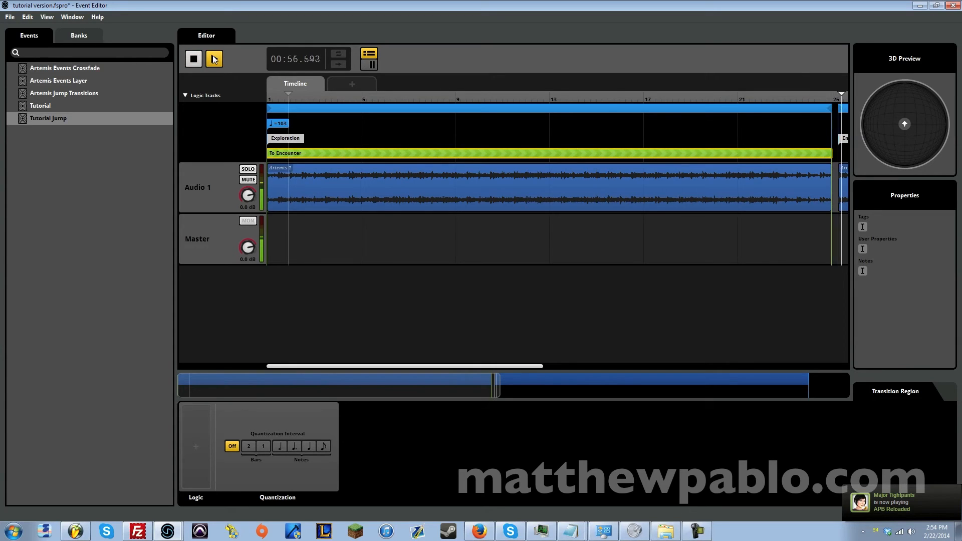
{"action": "left_click", "coordinate": [309, 98]}
{"action": "left_click", "coordinate": [193, 60]}
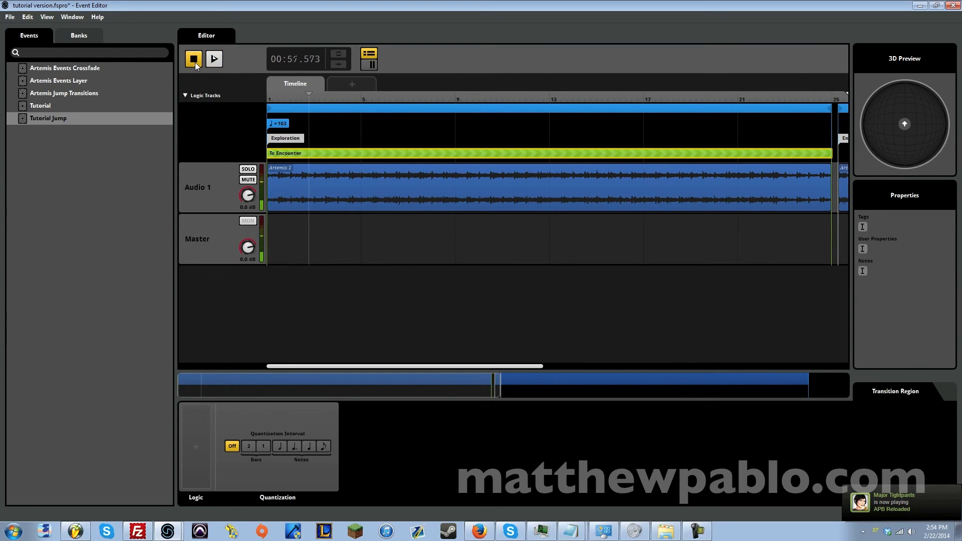
- Add a parameter named Transition to the event with a range of 0 to 1
{"action": "left_click", "coordinate": [353, 86]}
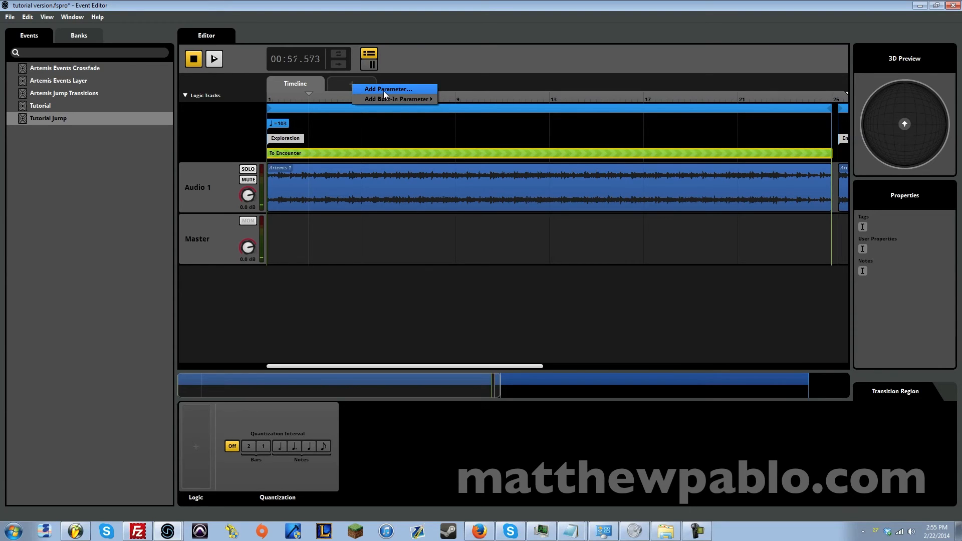
{"action": "left_click", "coordinate": [384, 90]}
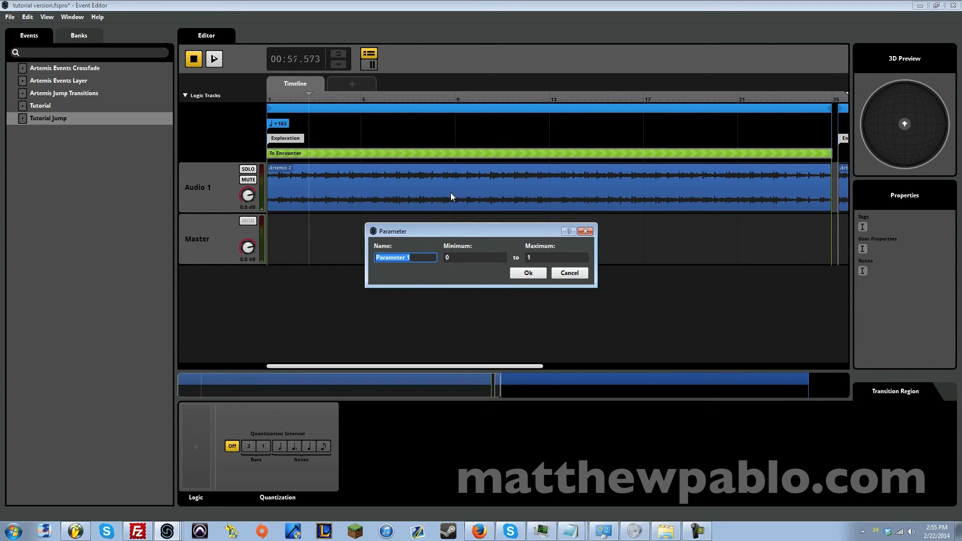
{"action": "type", "text": "Transition"}
{"action": "key", "text": "Return"}
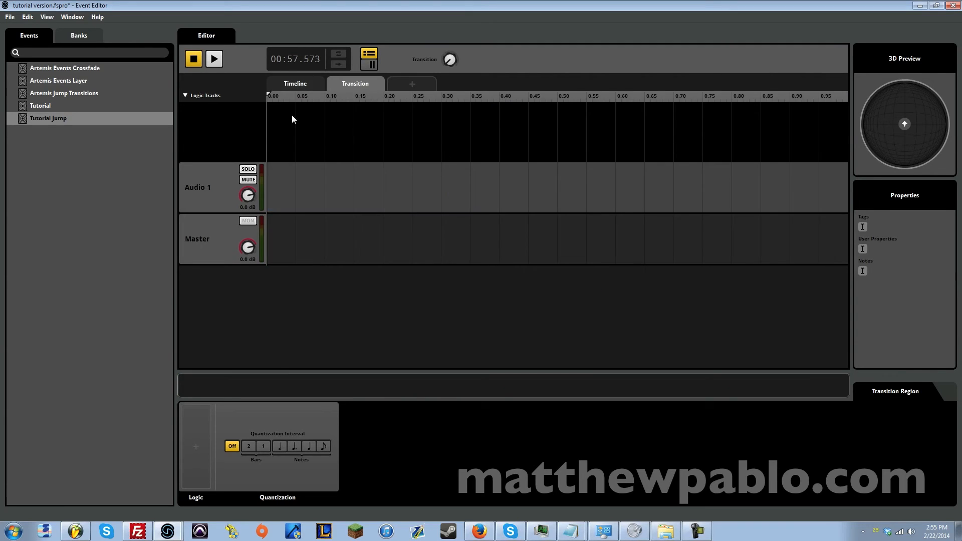
- Return to the event's timeline and briefly play it with the new Transition parameter in place
{"action": "left_click", "coordinate": [287, 81]}
{"action": "left_click", "coordinate": [219, 60]}
{"action": "left_click", "coordinate": [195, 61]}
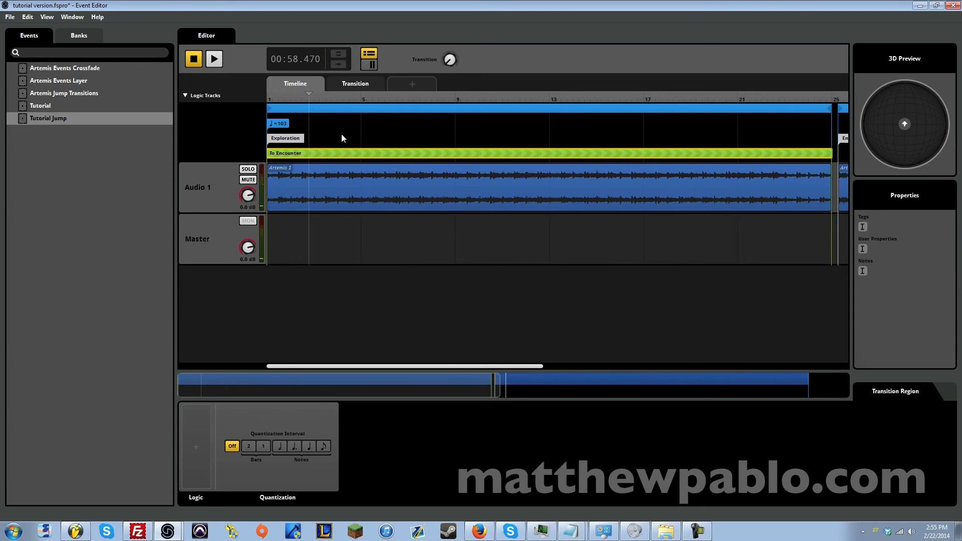
- Add a Transition parameter condition to the To Encounter region and limit its range to 0.71 to 1.00
{"action": "right_click", "coordinate": [194, 447]}
{"action": "mouse_move", "coordinate": [248, 454]}
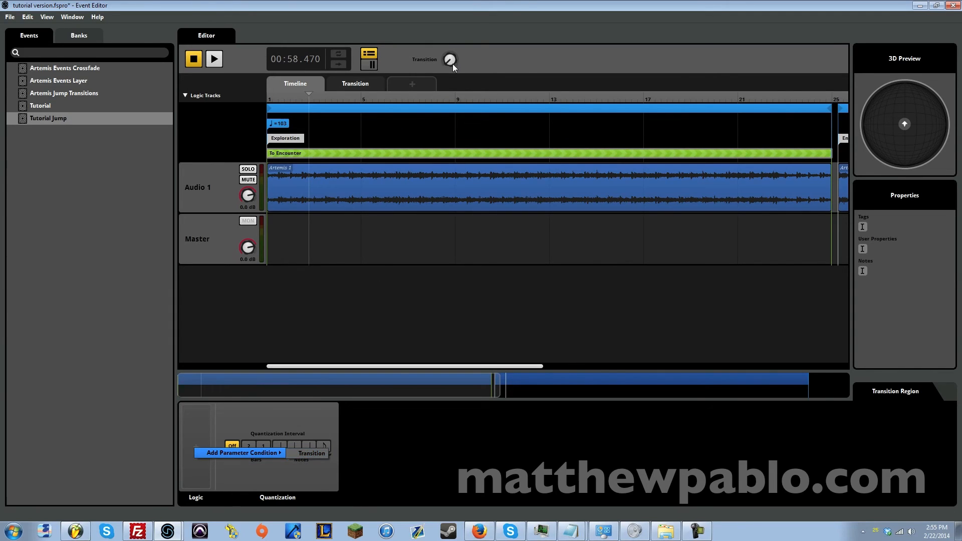
{"action": "left_click", "coordinate": [313, 453]}
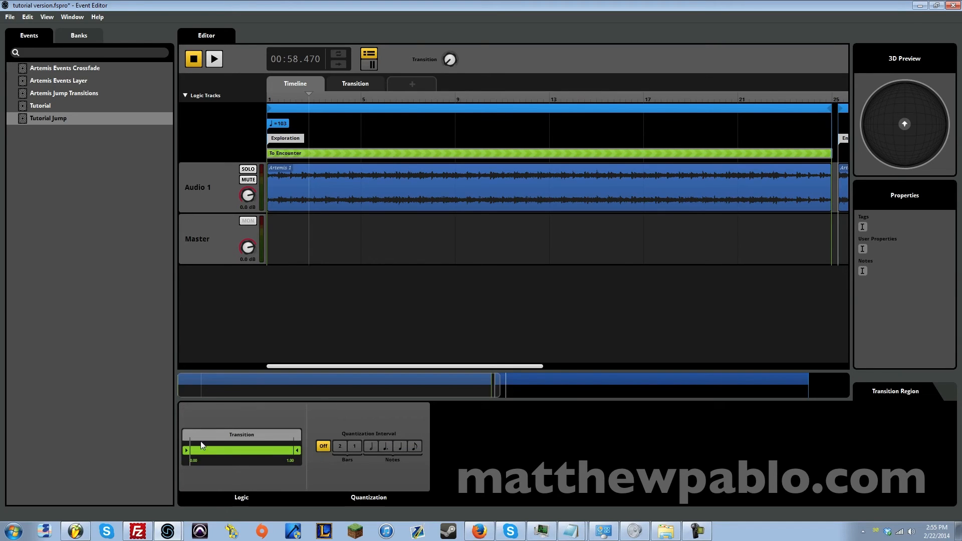
{"action": "mouse_move", "coordinate": [451, 61]}
{"action": "left_mouse_down"}
{"action": "mouse_move", "coordinate": [451, 31]}
{"action": "mouse_move", "coordinate": [451, 43]}
{"action": "left_mouse_up"}
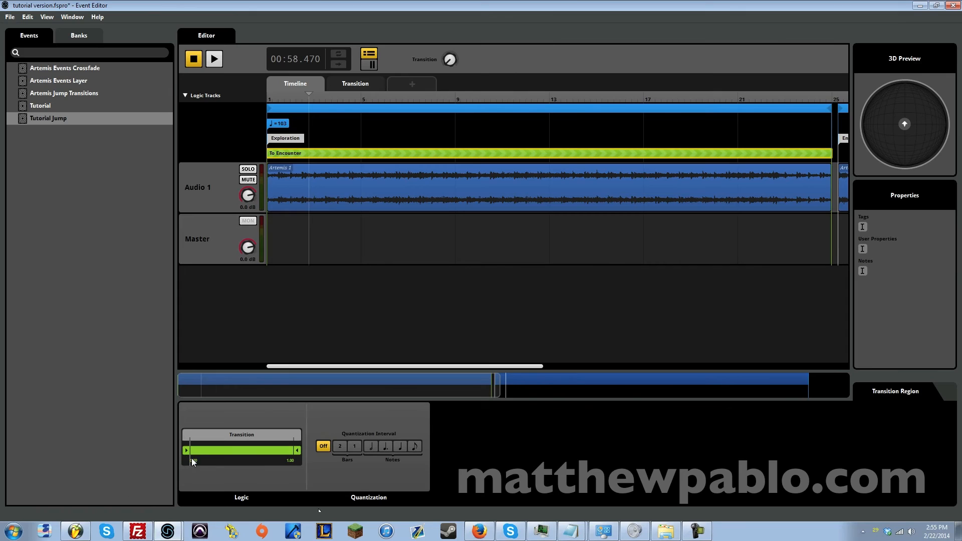
{"action": "left_click_drag", "start_coordinate": [189, 458], "coordinate": [261, 457]}
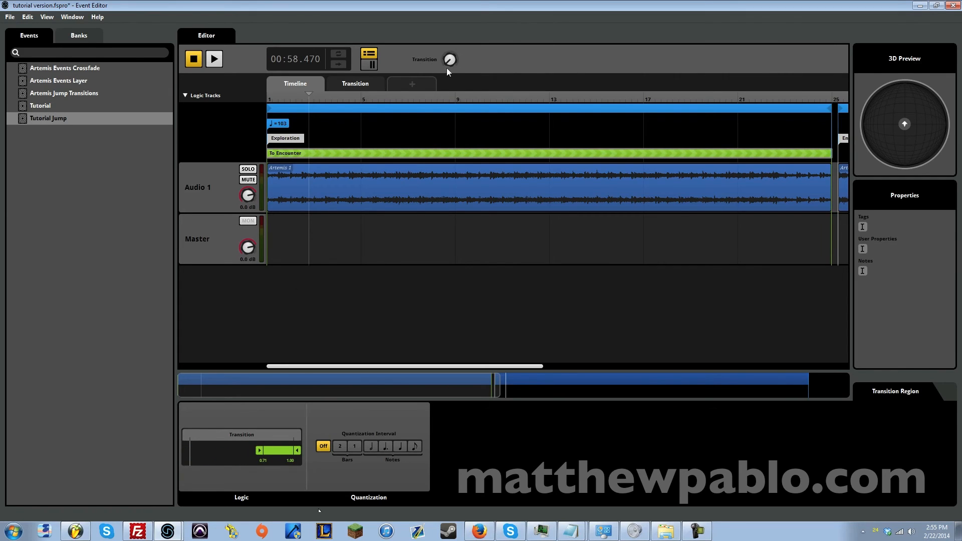
- Play the event and raise the Transition parameter into the To Encounter condition's range to test the jump, stopping playback when done
{"action": "left_click_drag", "start_coordinate": [450, 64], "coordinate": [432, 12]}
{"action": "mouse_move", "coordinate": [450, 59]}
{"action": "left_mouse_down"}
{"action": "mouse_move", "coordinate": [449, 46]}
{"action": "mouse_move", "coordinate": [449, 60]}
{"action": "left_mouse_up"}
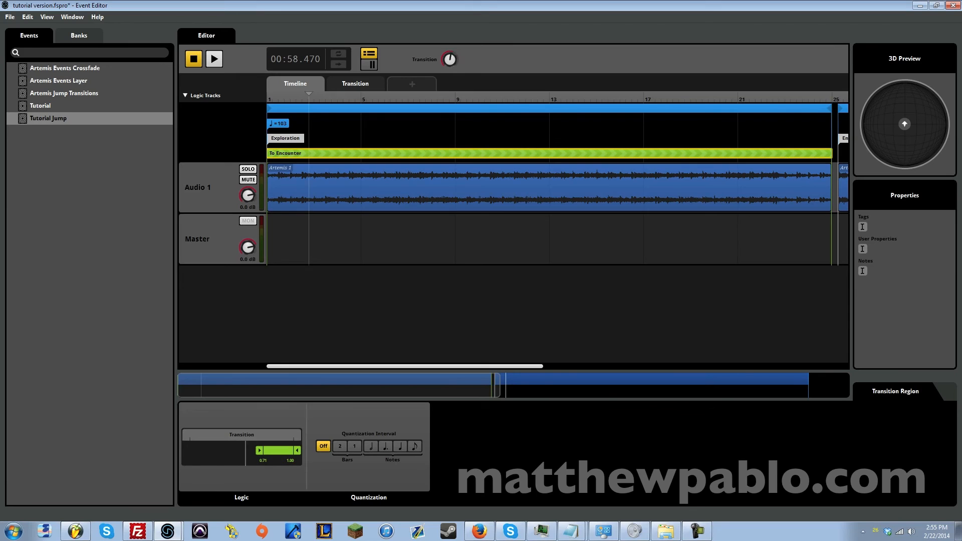
{"action": "left_click", "coordinate": [214, 63]}
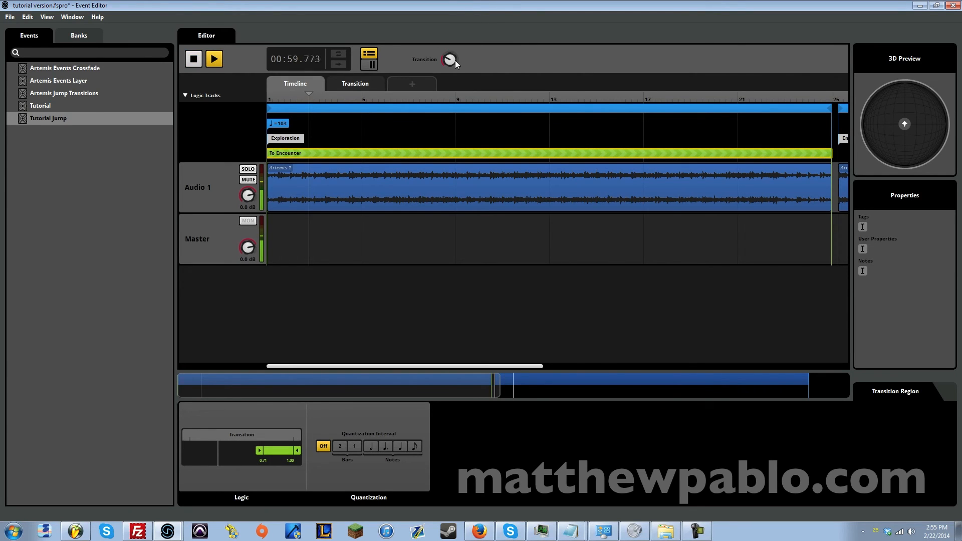
{"action": "left_click", "coordinate": [194, 60]}
{"action": "left_click", "coordinate": [195, 59]}
{"action": "left_click", "coordinate": [214, 60]}
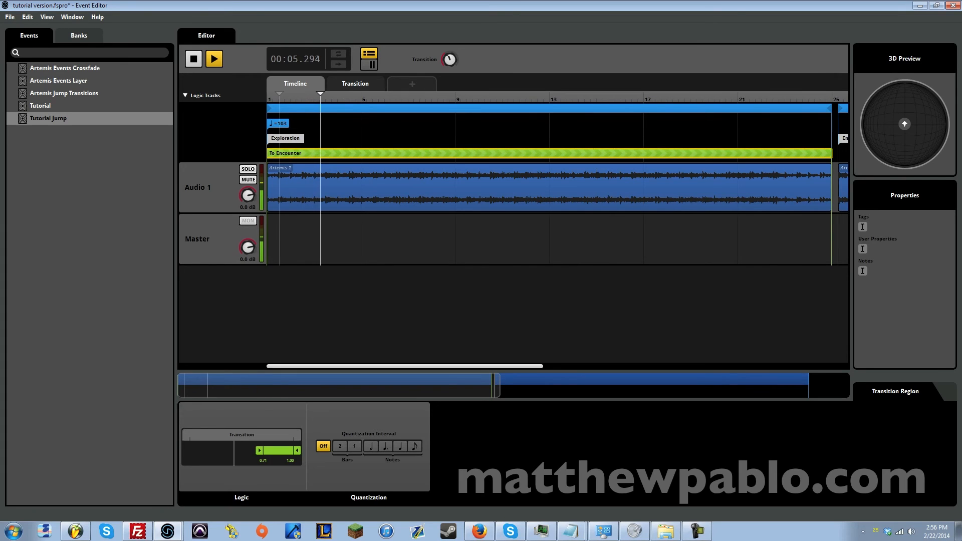
{"action": "left_click_drag", "start_coordinate": [449, 59], "coordinate": [444, 21]}
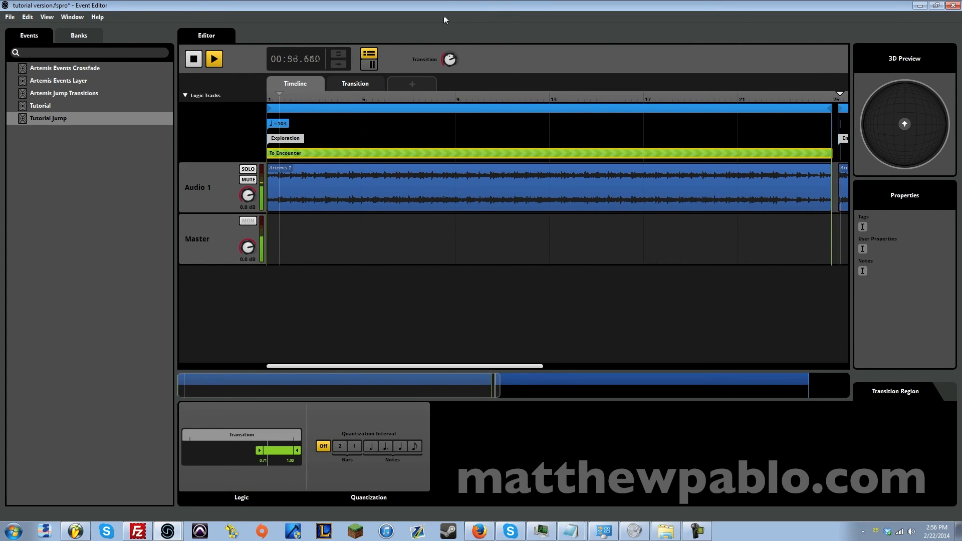
{"action": "left_click", "coordinate": [198, 60]}
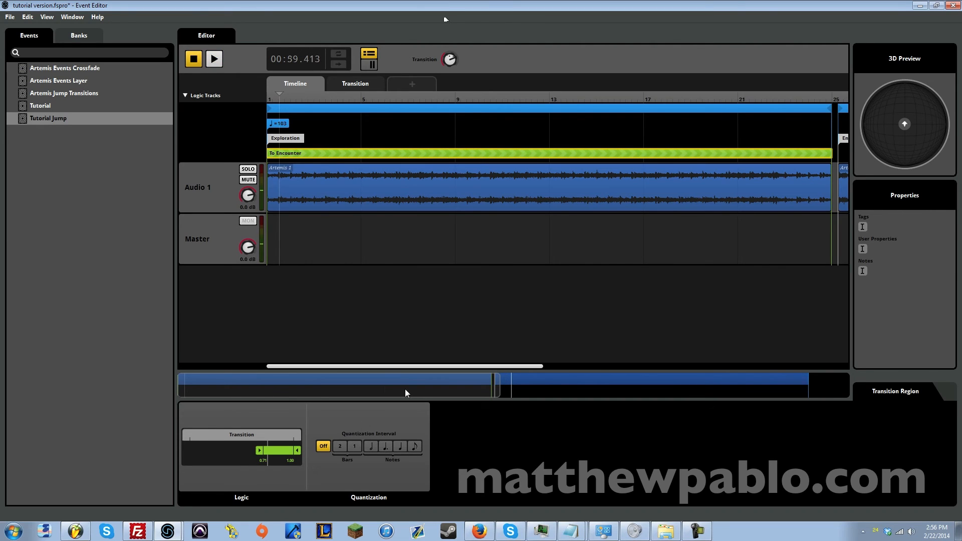
- Try various bar and note quantization intervals on the To Encounter transition region, settling on a half note
{"action": "left_click_drag", "start_coordinate": [383, 389], "coordinate": [289, 382]}
{"action": "left_click", "coordinate": [353, 449]}
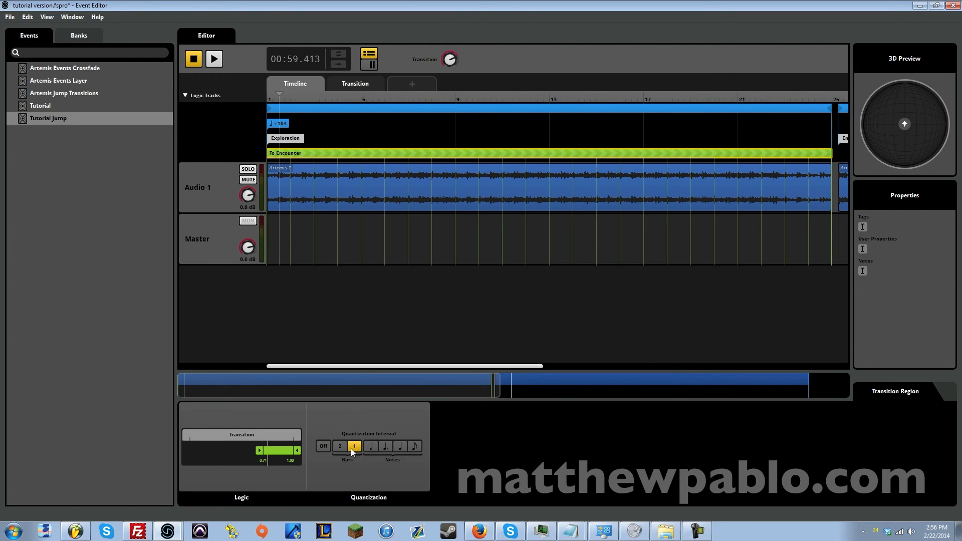
{"action": "left_click", "coordinate": [338, 450]}
{"action": "left_click", "coordinate": [386, 448]}
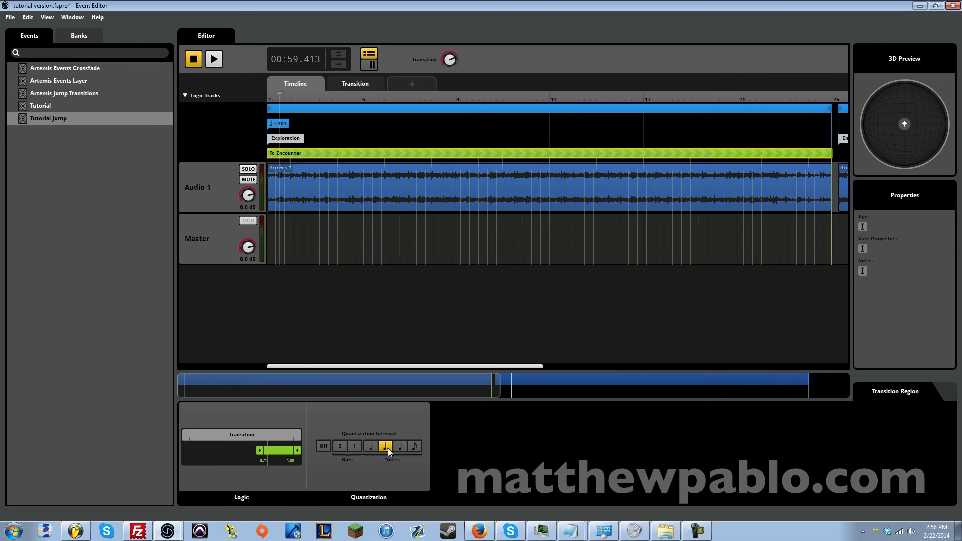
{"action": "left_click", "coordinate": [400, 447]}
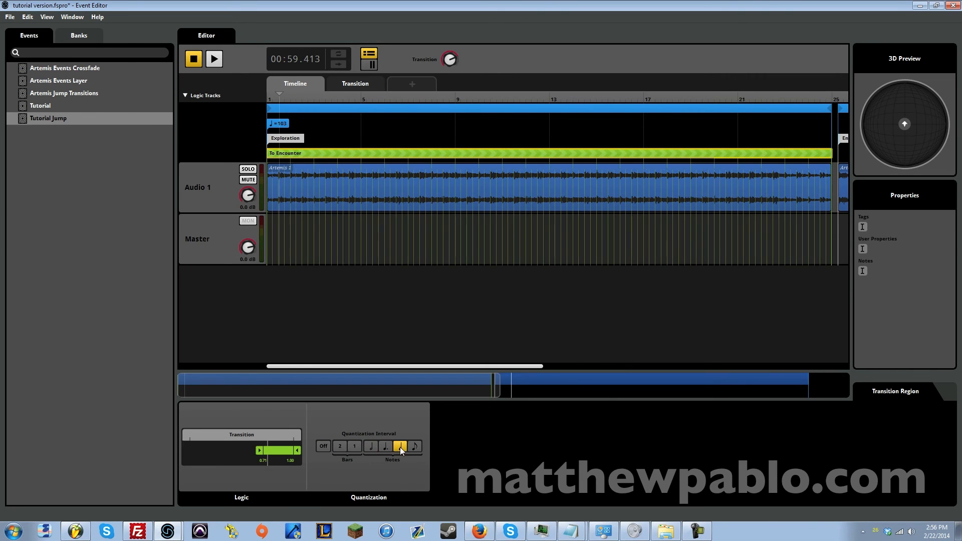
{"action": "left_click", "coordinate": [341, 448]}
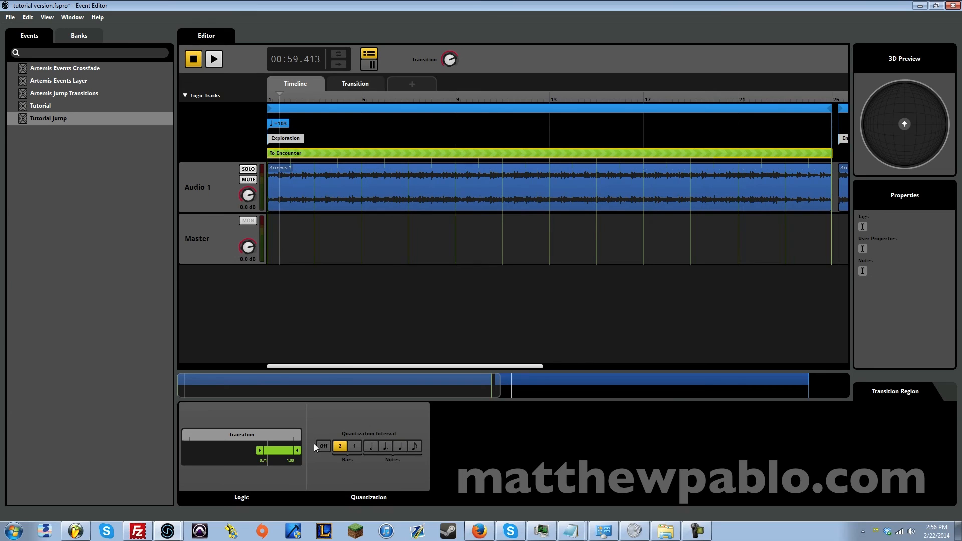
{"action": "left_click", "coordinate": [400, 445]}
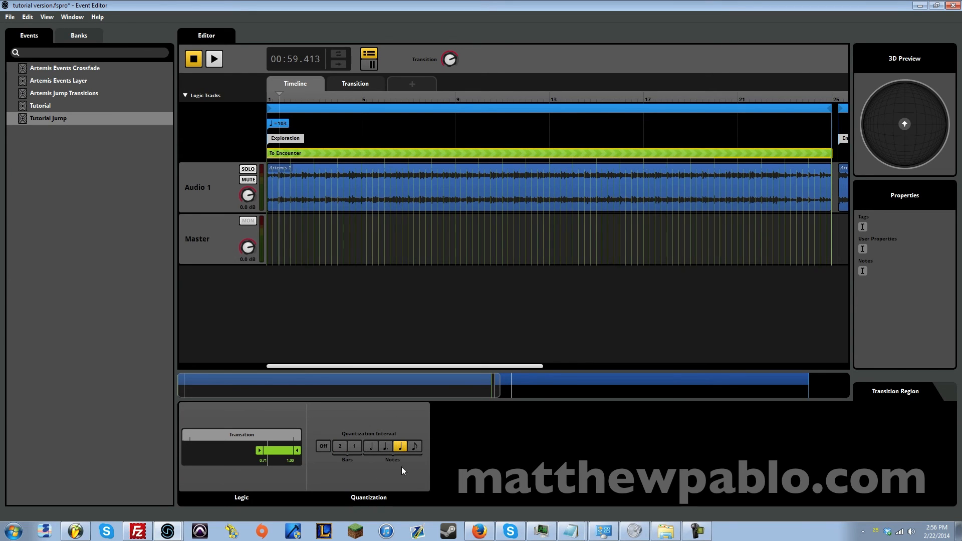
{"action": "left_click", "coordinate": [371, 446]}
{"action": "left_click", "coordinate": [385, 447]}
{"action": "left_click", "coordinate": [355, 446]}
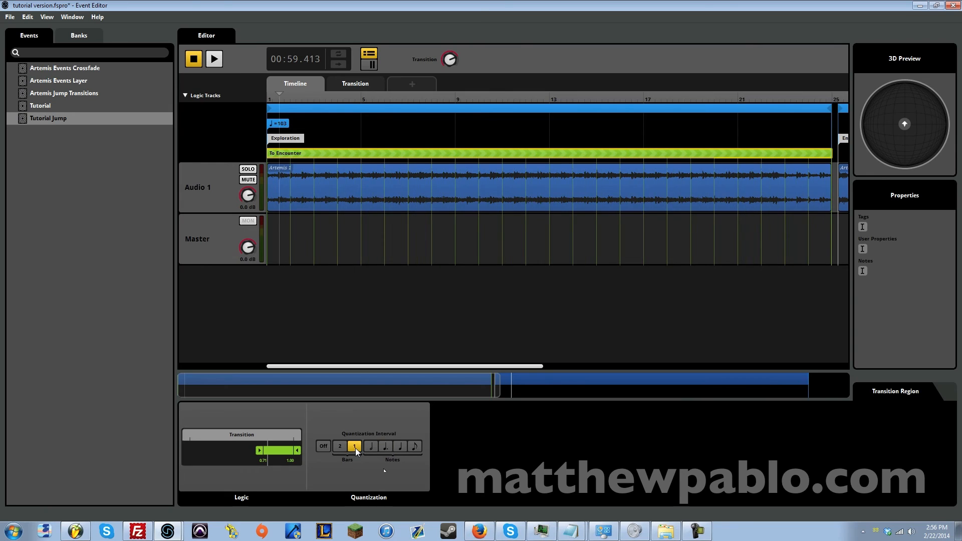
{"action": "left_click", "coordinate": [340, 446]}
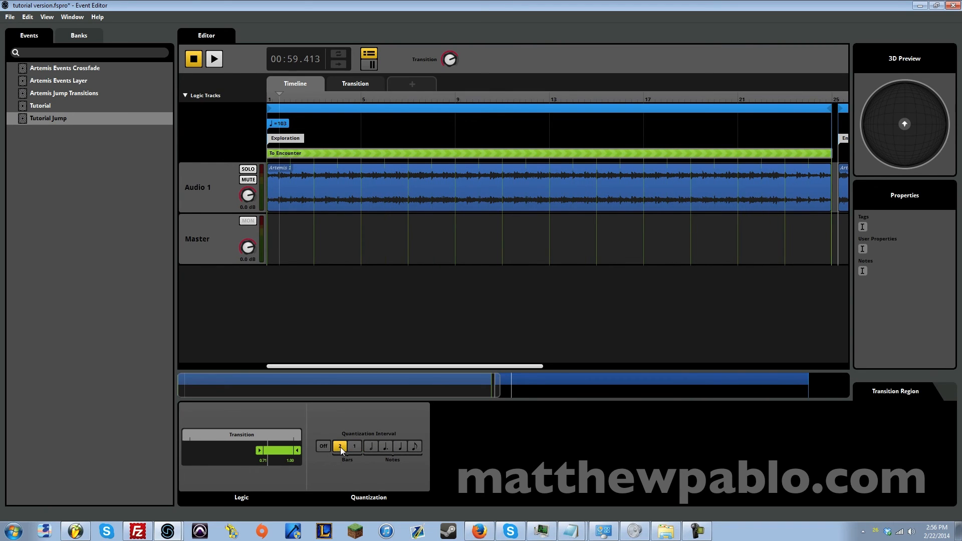
{"action": "left_click", "coordinate": [371, 448]}
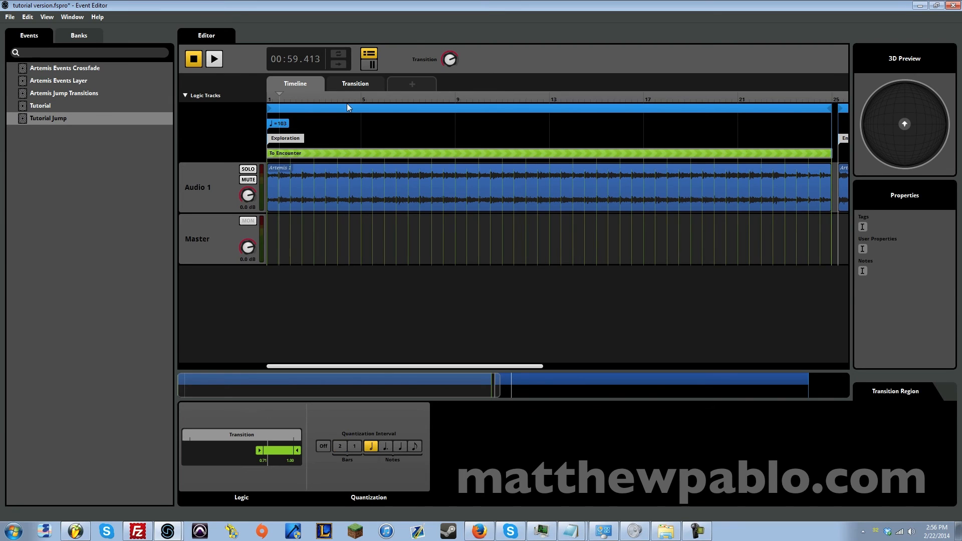
- Keep half-note quantization on To Encounter and test the jump by playing from near the start and raising Transition from its minimum
{"action": "left_click_drag", "start_coordinate": [454, 64], "coordinate": [453, 120]}
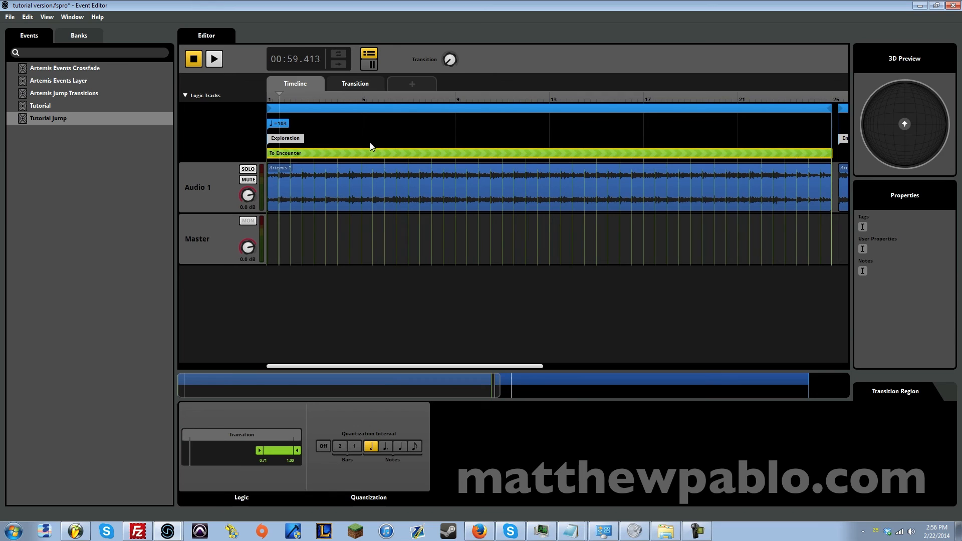
{"action": "left_click", "coordinate": [401, 447]}
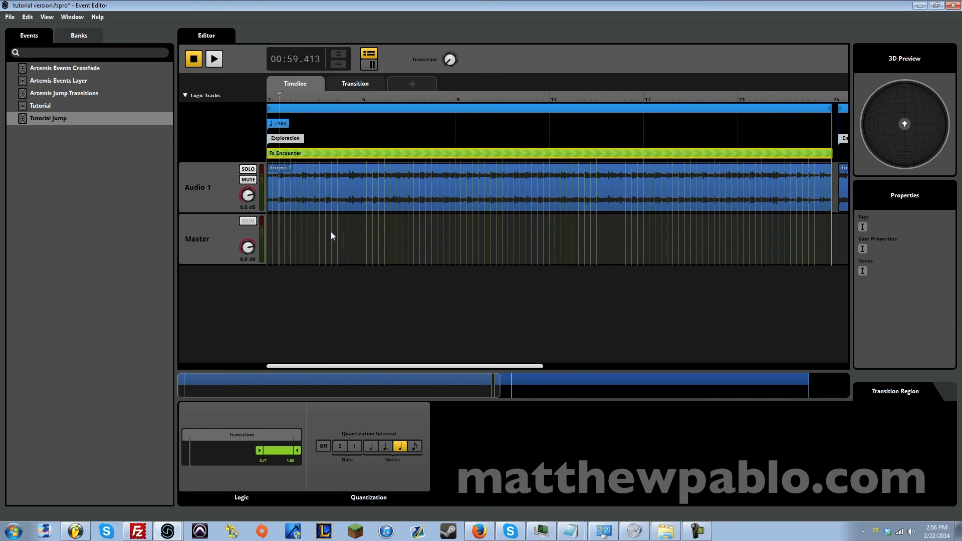
{"action": "left_click", "coordinate": [372, 446]}
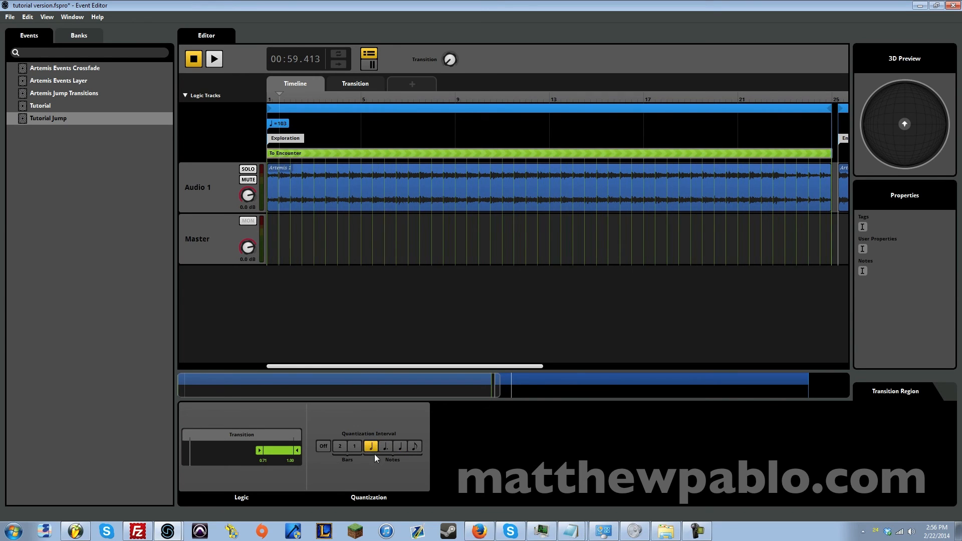
{"action": "left_click", "coordinate": [298, 100]}
{"action": "left_click", "coordinate": [214, 59]}
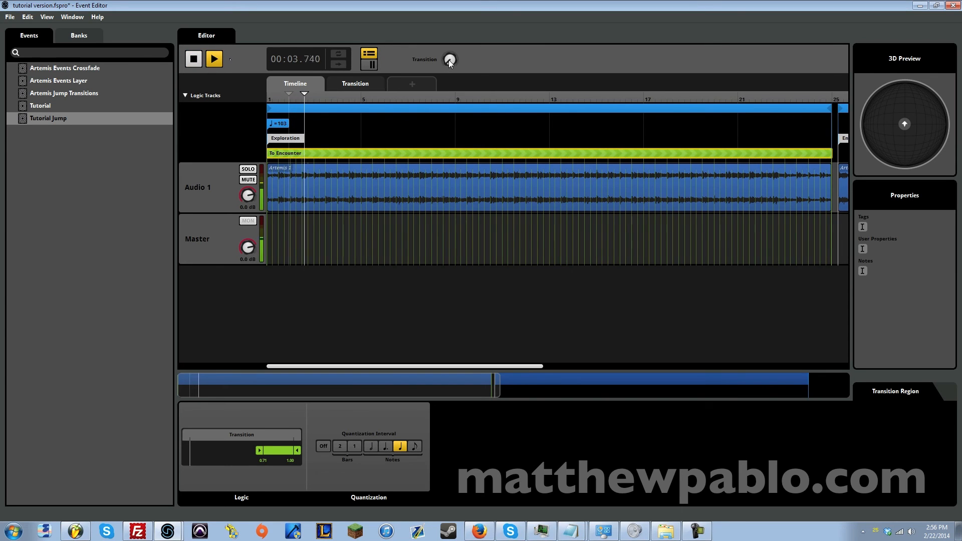
{"action": "left_click", "coordinate": [372, 446]}
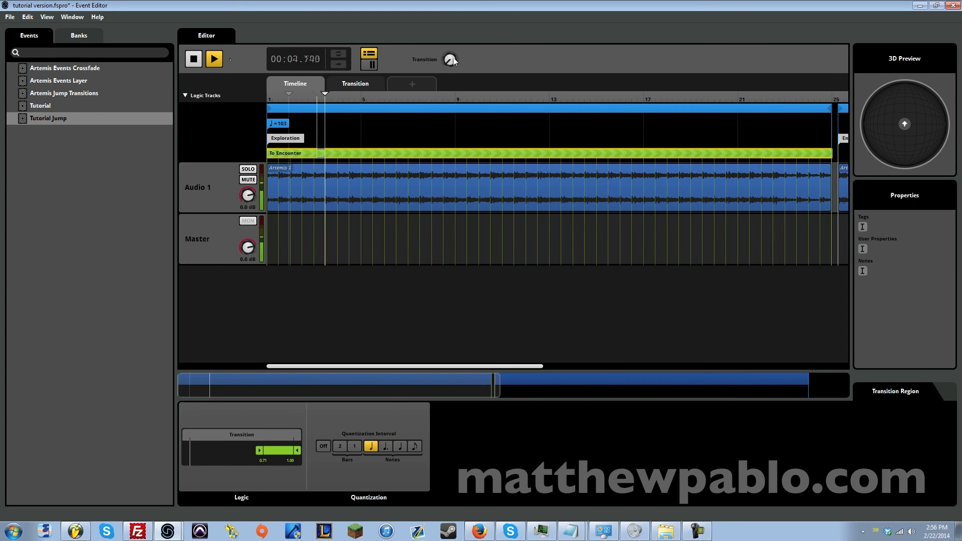
{"action": "left_click_drag", "start_coordinate": [453, 61], "coordinate": [431, 7]}
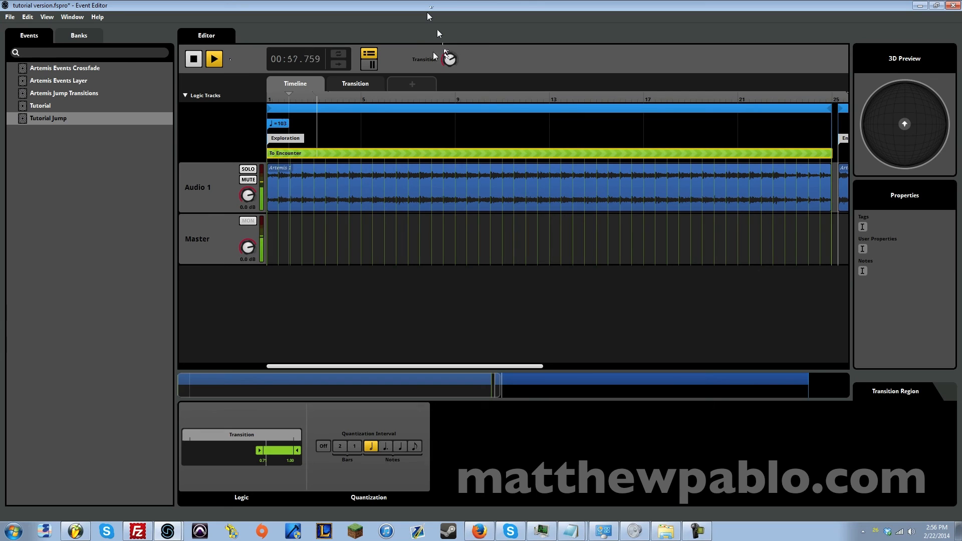
{"action": "left_click", "coordinate": [187, 59]}
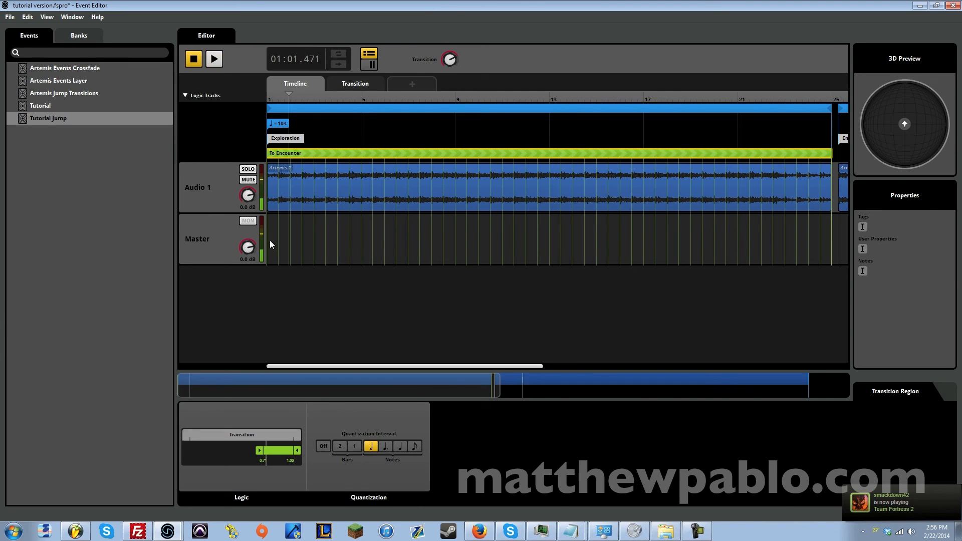
{"action": "left_click_drag", "start_coordinate": [411, 366], "coordinate": [586, 367]}
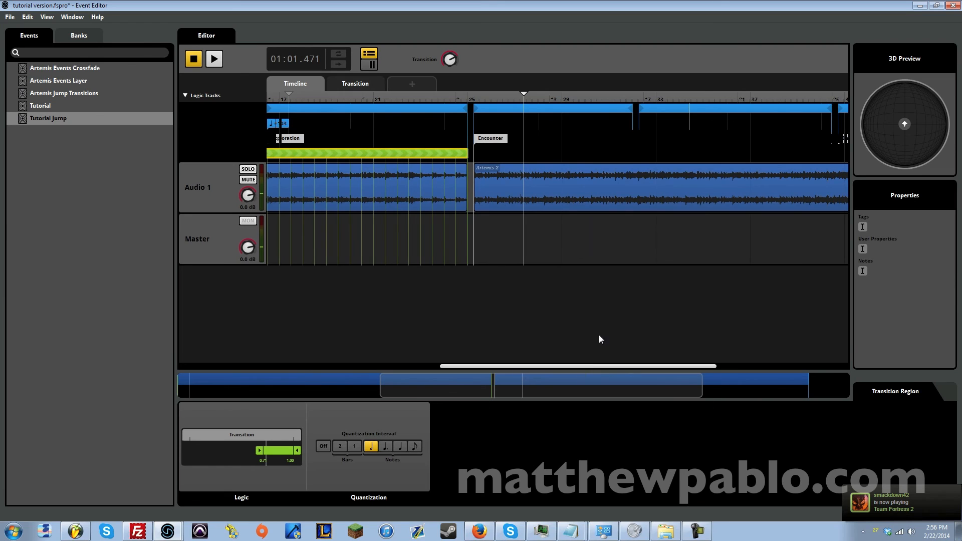
{"action": "right_click", "coordinate": [502, 149]}
{"action": "mouse_move", "coordinate": [585, 227]}
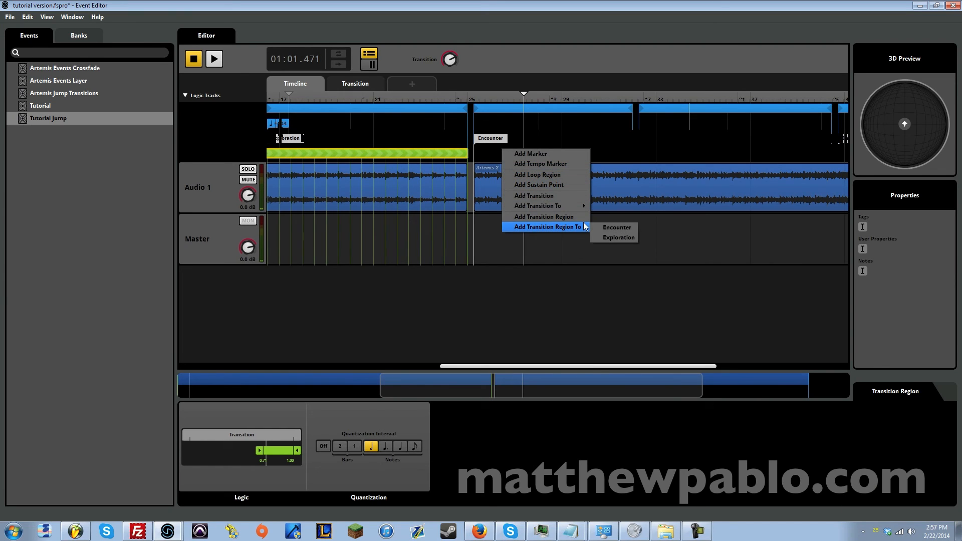
{"action": "left_click", "coordinate": [609, 227]}
{"action": "left_click_drag", "start_coordinate": [524, 156], "coordinate": [498, 153]}
{"action": "right_click", "coordinate": [500, 152]}
{"action": "left_click", "coordinate": [533, 181]}
- Add a transition region to Exploration above Artemis 2 and extend it to the end of the clip
{"action": "right_click", "coordinate": [490, 151]}
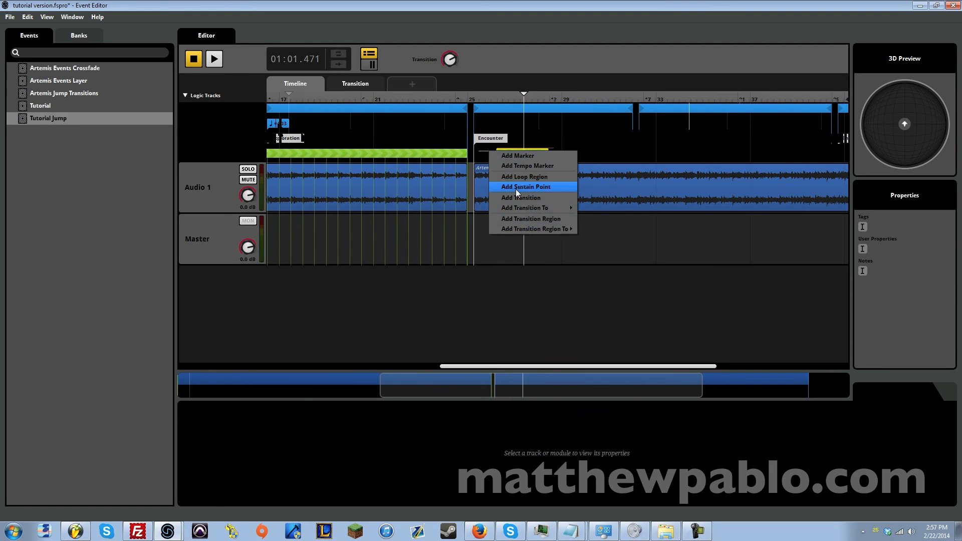
{"action": "mouse_move", "coordinate": [542, 229]}
{"action": "left_click", "coordinate": [613, 239]}
{"action": "left_click", "coordinate": [499, 153]}
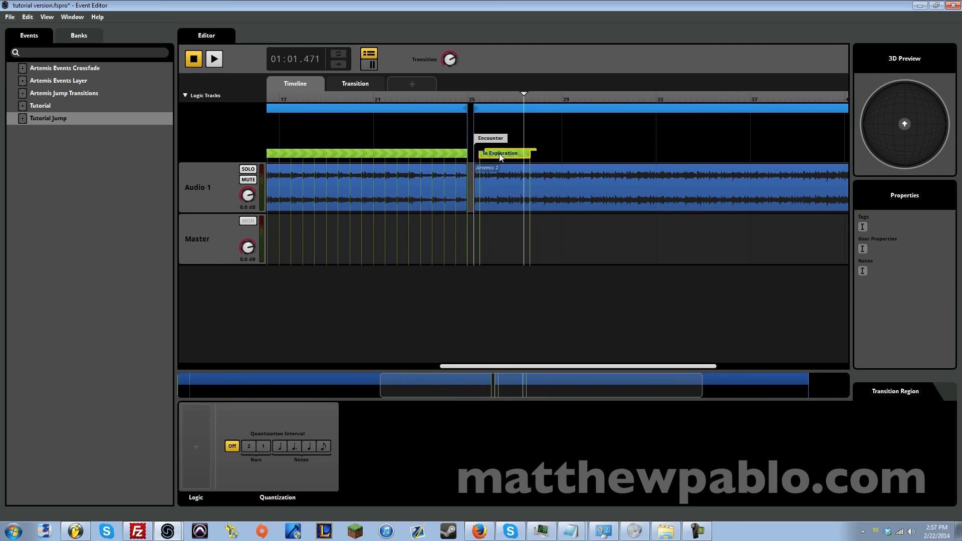
{"action": "left_click_drag", "start_coordinate": [523, 149], "coordinate": [810, 215]}
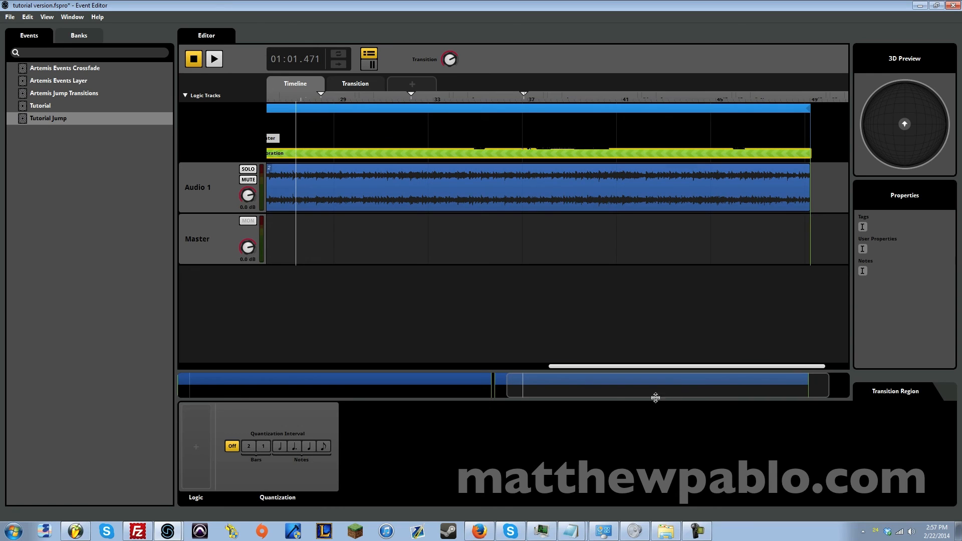
- Shift the Artemis 2 clip with its To Exploration region, loop region and Encounter marker so the section starts at bar 29
{"action": "left_click_drag", "start_coordinate": [573, 383], "coordinate": [487, 369]}
{"action": "left_click_drag", "start_coordinate": [422, 198], "coordinate": [510, 208]}
{"action": "left_click_drag", "start_coordinate": [424, 157], "coordinate": [516, 157]}
{"action": "left_click_drag", "start_coordinate": [459, 108], "coordinate": [544, 109]}
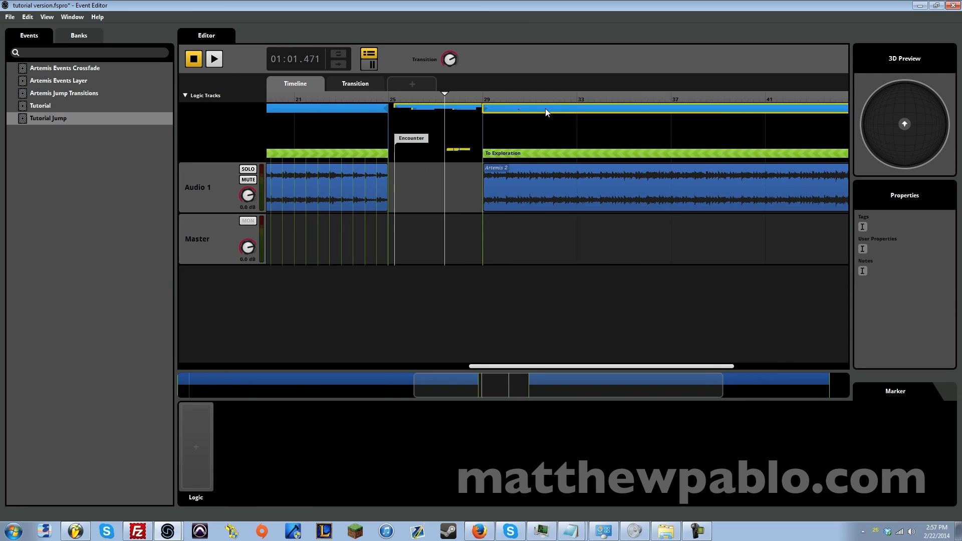
{"action": "left_click_drag", "start_coordinate": [418, 140], "coordinate": [502, 143]}
{"action": "left_click_drag", "start_coordinate": [526, 389], "coordinate": [694, 365]}
{"action": "left_click_drag", "start_coordinate": [699, 97], "coordinate": [616, 99]}
{"action": "left_click_drag", "start_coordinate": [575, 384], "coordinate": [517, 393]}
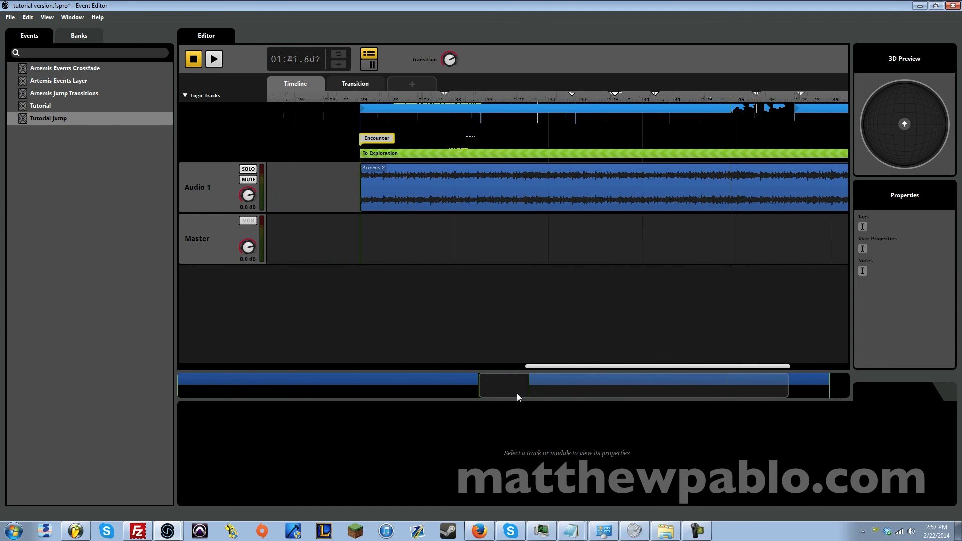
- Add a Transition parameter condition of 0.00 to 0.24 to the To Exploration region and quantize it to a half note
{"action": "left_click", "coordinate": [414, 153]}
{"action": "left_click", "coordinate": [190, 456]}
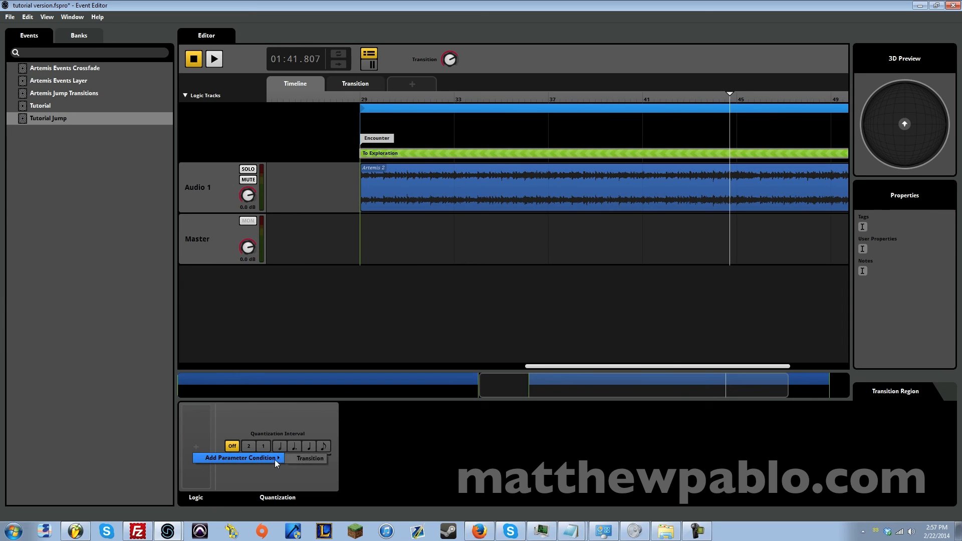
{"action": "left_click", "coordinate": [308, 461]}
{"action": "left_click_drag", "start_coordinate": [295, 455], "coordinate": [218, 451]}
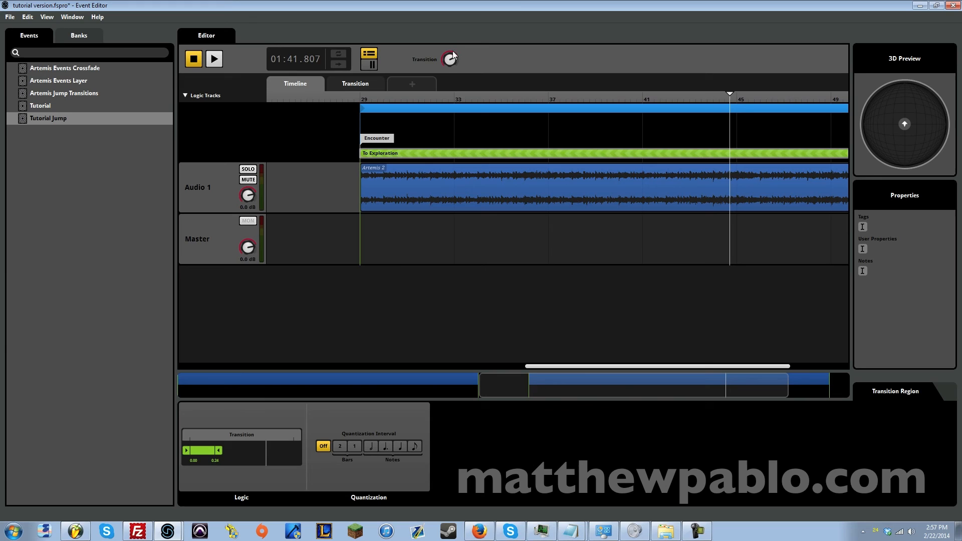
{"action": "left_click_drag", "start_coordinate": [453, 53], "coordinate": [453, 101]}
{"action": "left_click", "coordinate": [372, 447]}
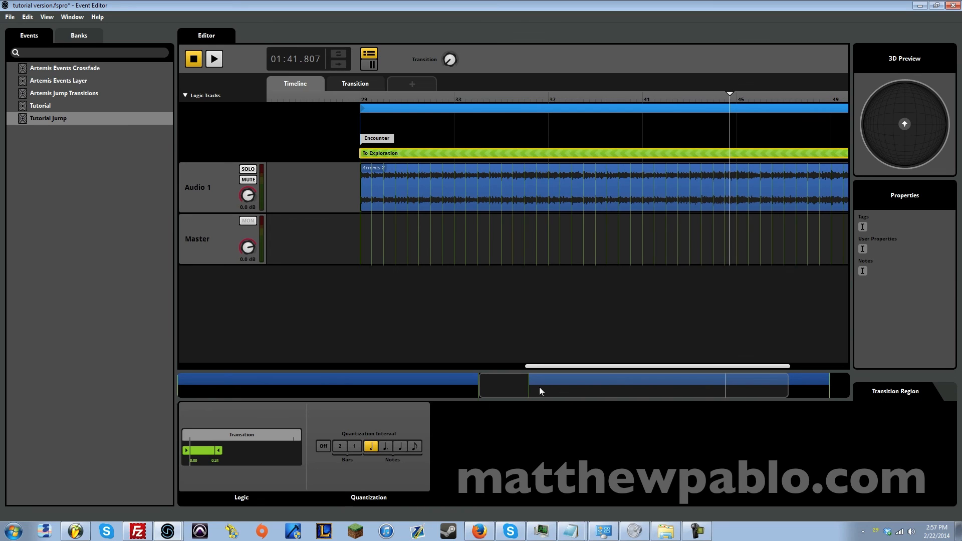
- Play the event from the start and raise Transition to test the jump from Exploration to Encounter
{"action": "left_click_drag", "start_coordinate": [537, 387], "coordinate": [215, 365]}
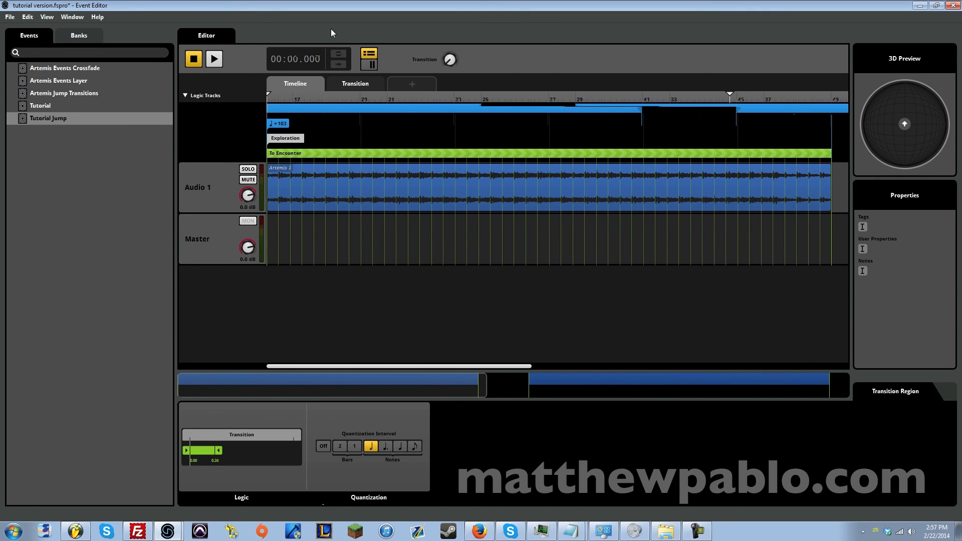
{"action": "left_click", "coordinate": [216, 61]}
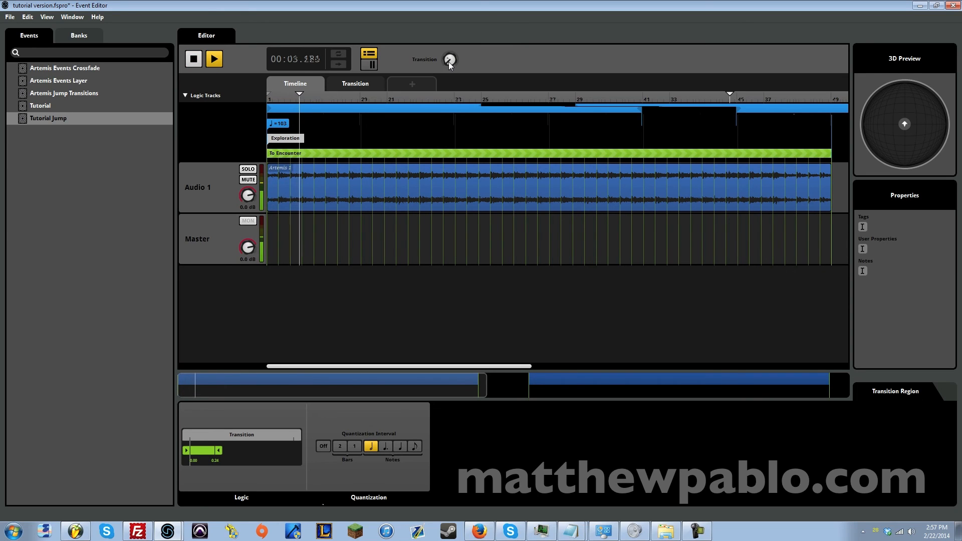
{"action": "left_click_drag", "start_coordinate": [451, 64], "coordinate": [453, 50]}
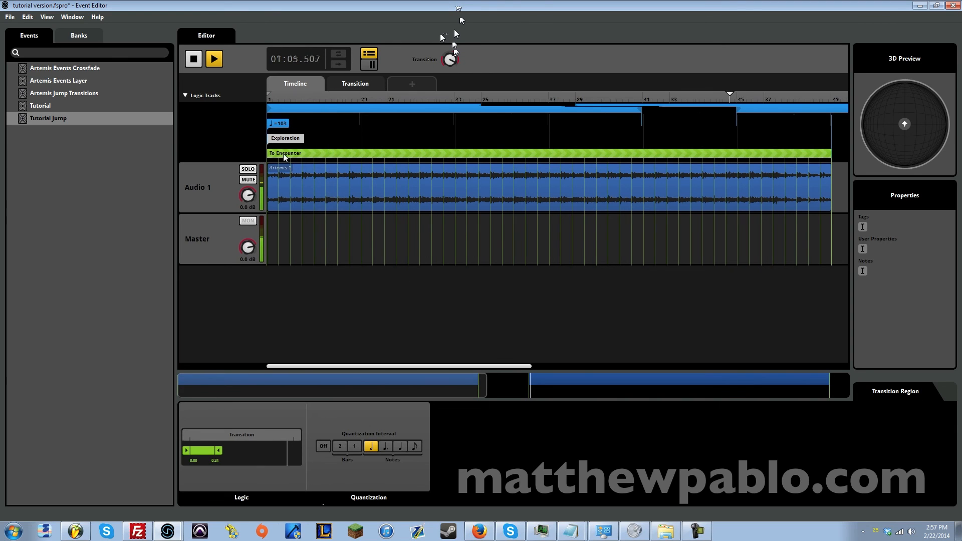
{"action": "left_click_drag", "start_coordinate": [482, 384], "coordinate": [581, 379]}
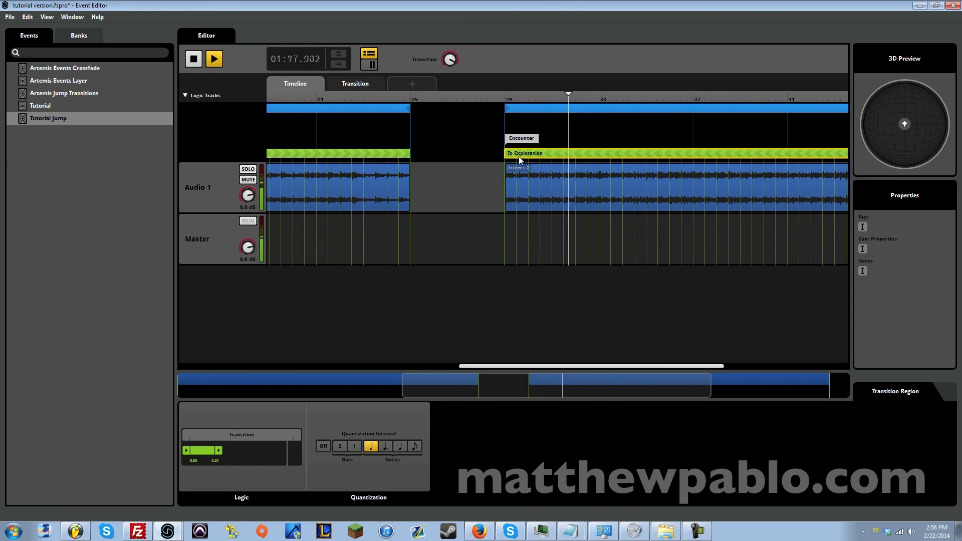
- Lower Transition to test the jump back to Exploration, raise it again to return to Encounter, and stop playback
{"action": "left_click_drag", "start_coordinate": [449, 61], "coordinate": [449, 103]}
{"action": "left_click_drag", "start_coordinate": [537, 380], "coordinate": [374, 368]}
{"action": "left_click", "coordinate": [299, 149]}
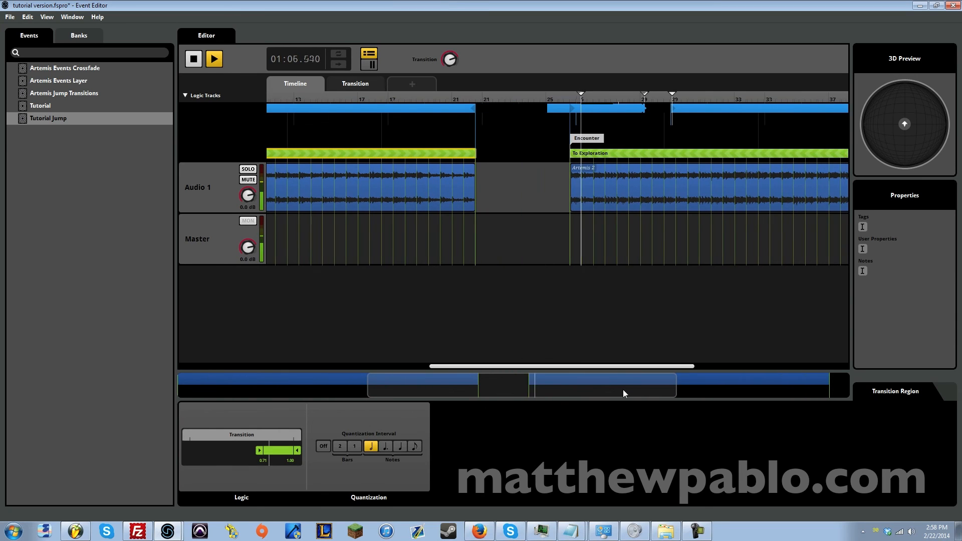
{"action": "left_click", "coordinate": [194, 59]}
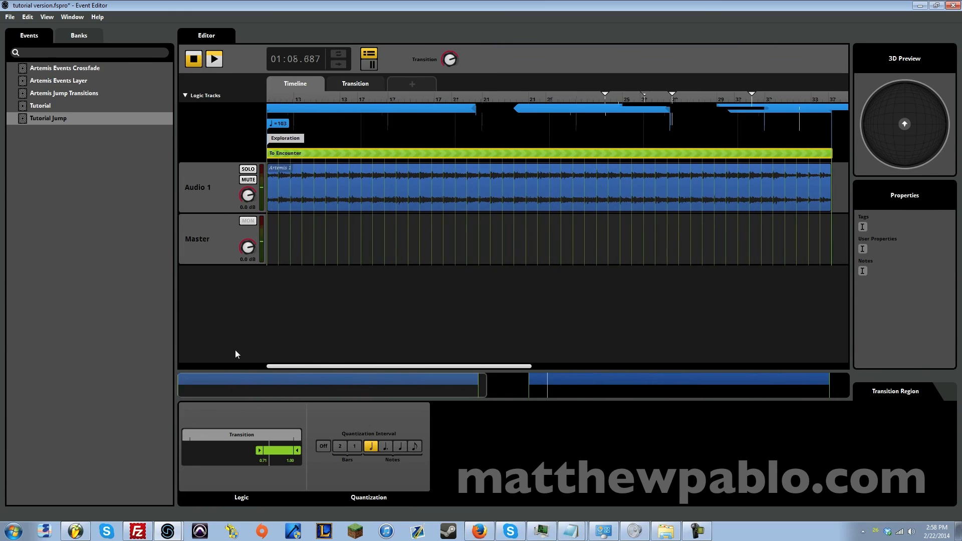
- Move the Exploration marker to bar 13 and the Encounter marker to bar 41, midway through their clips
{"action": "left_click_drag", "start_coordinate": [284, 142], "coordinate": [569, 141]}
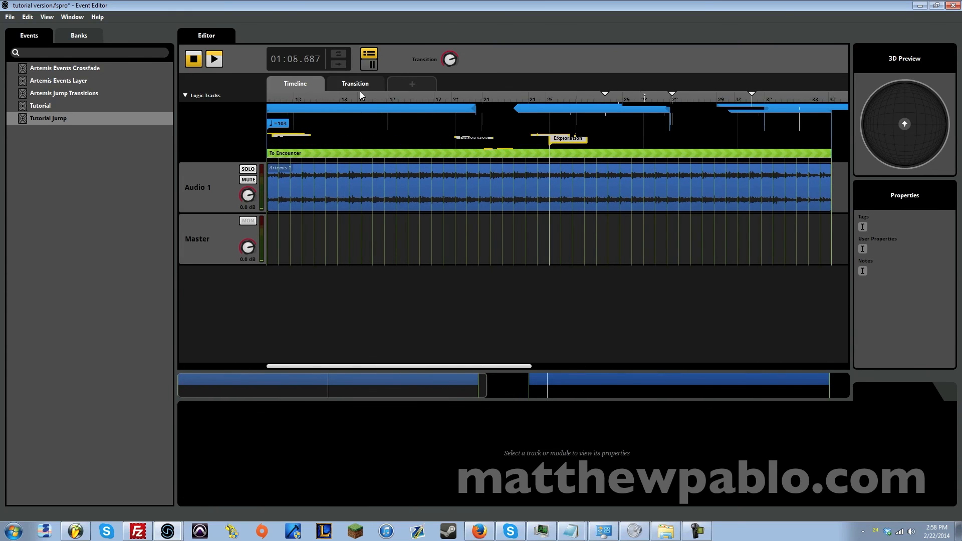
{"action": "left_click_drag", "start_coordinate": [389, 401], "coordinate": [657, 385]}
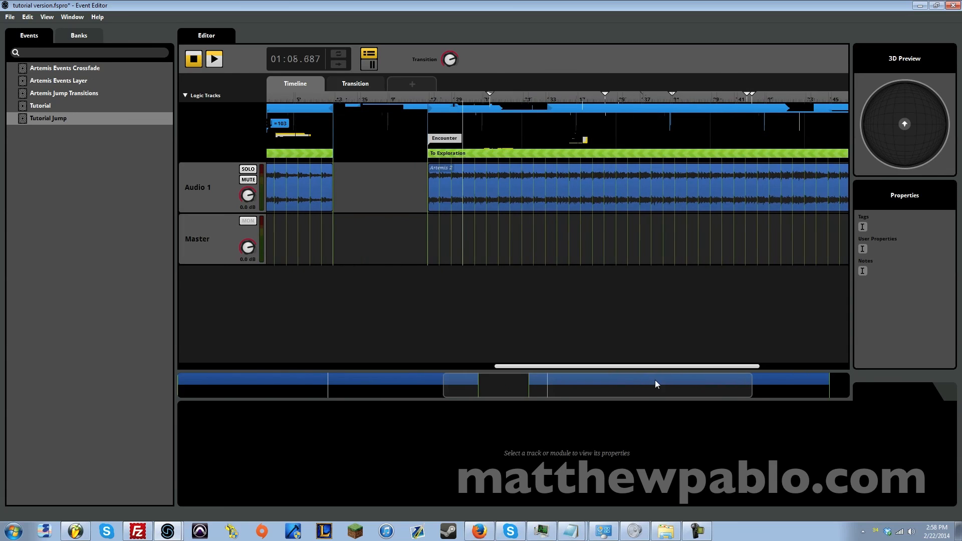
{"action": "left_click_drag", "start_coordinate": [443, 138], "coordinate": [726, 140]}
{"action": "left_click_drag", "start_coordinate": [673, 391], "coordinate": [351, 378]}
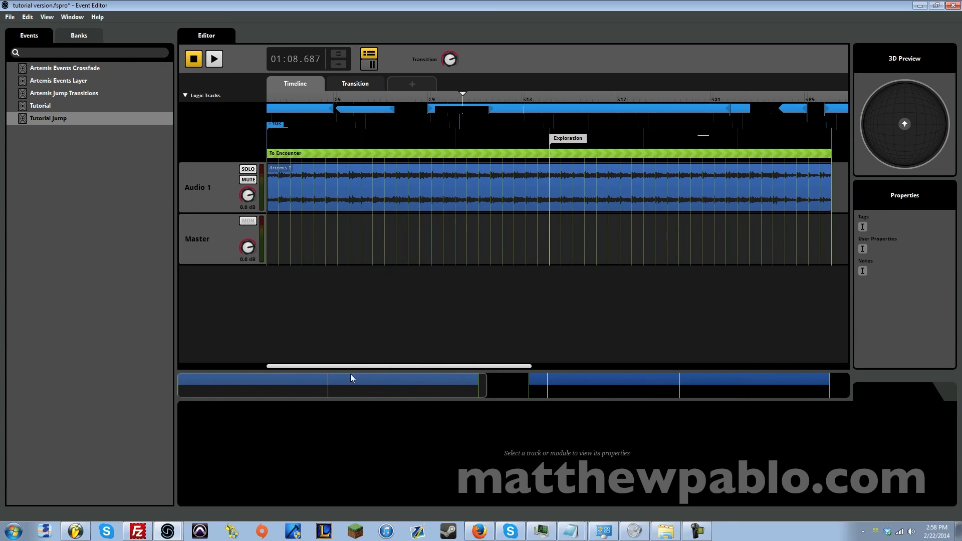
- Play Artemis 1 with Transition lowered, review the To Encounter region's condition and its destination marker, and stop playback
{"action": "left_click", "coordinate": [214, 59]}
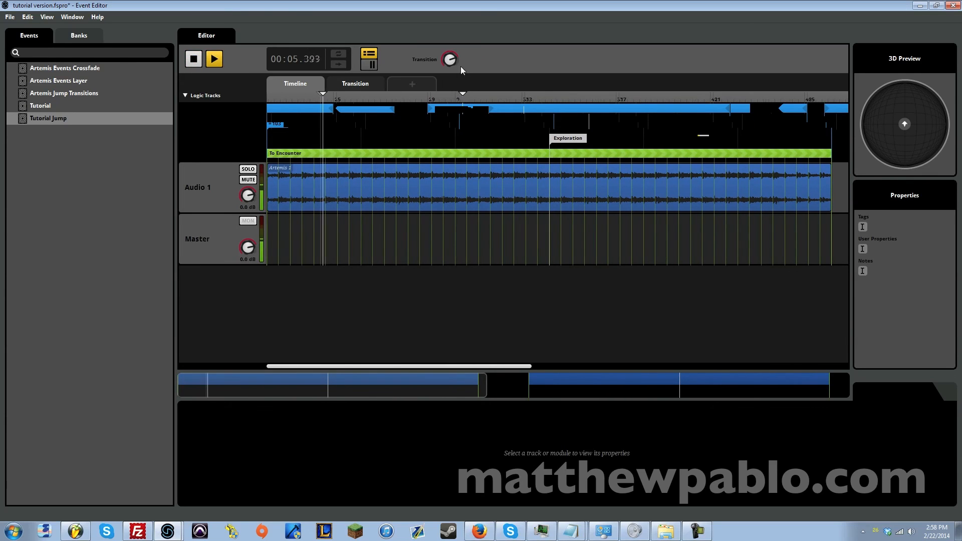
{"action": "left_click", "coordinate": [321, 98]}
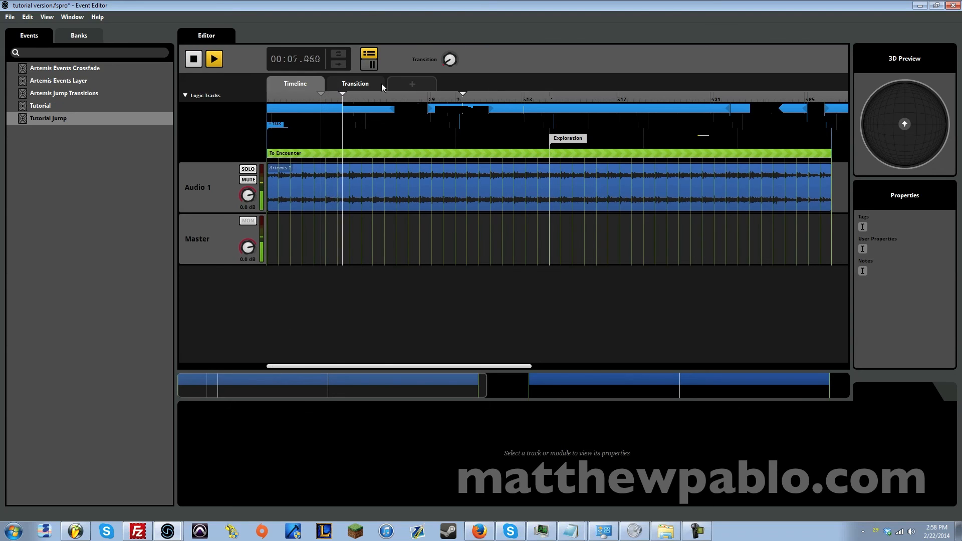
{"action": "left_click", "coordinate": [356, 154]}
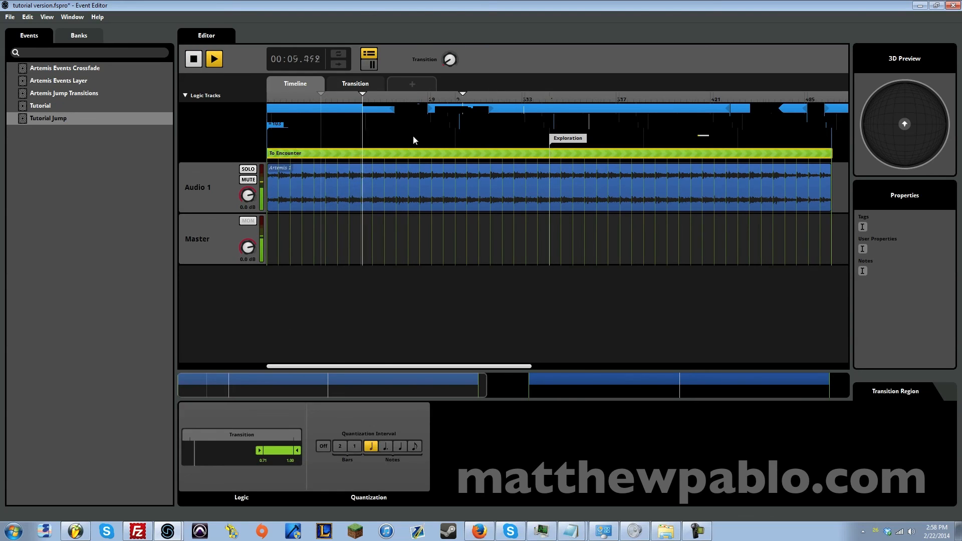
{"action": "left_click_drag", "start_coordinate": [410, 388], "coordinate": [707, 398]}
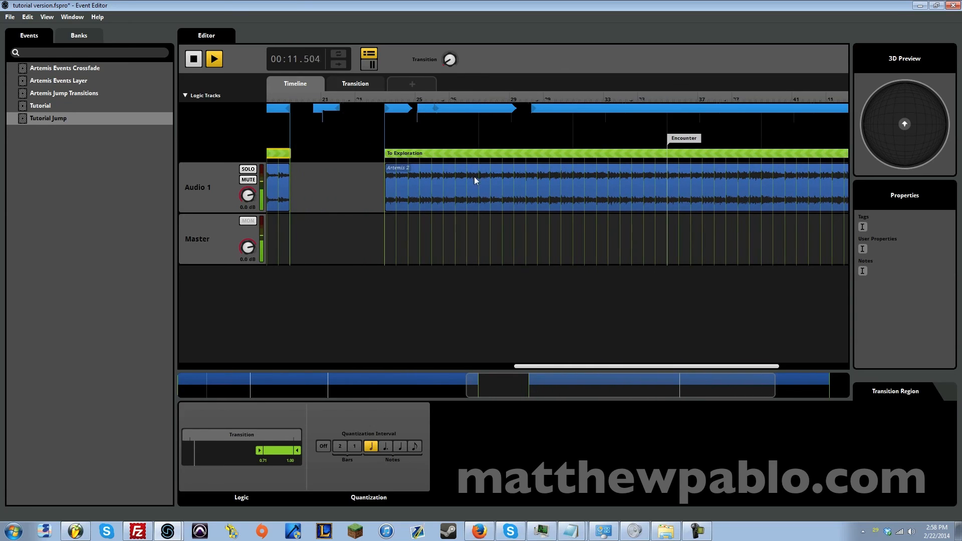
{"action": "left_click", "coordinate": [213, 61]}
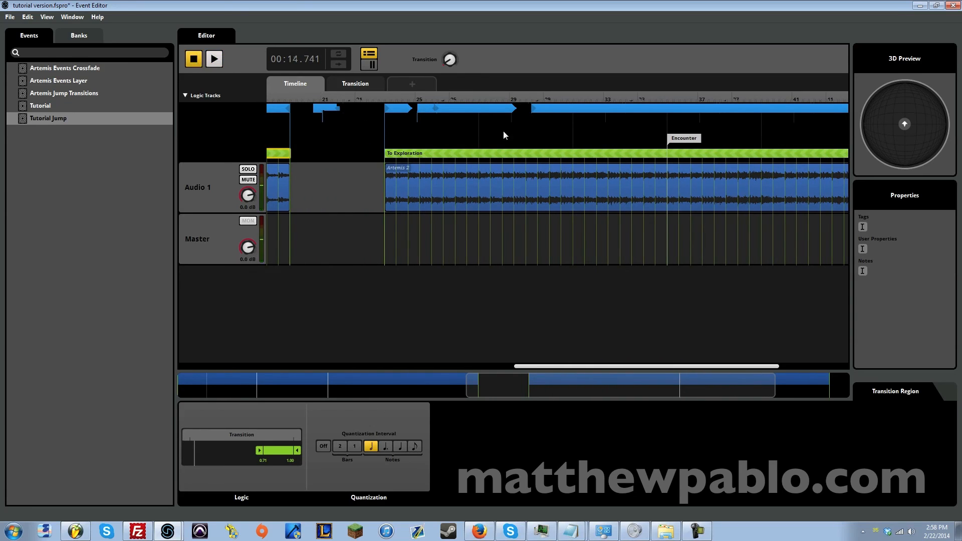
- Play from the start and raise Transition to test the jump to the moved Encounter marker, then stop playback
{"action": "left_click_drag", "start_coordinate": [549, 384], "coordinate": [584, 385]}
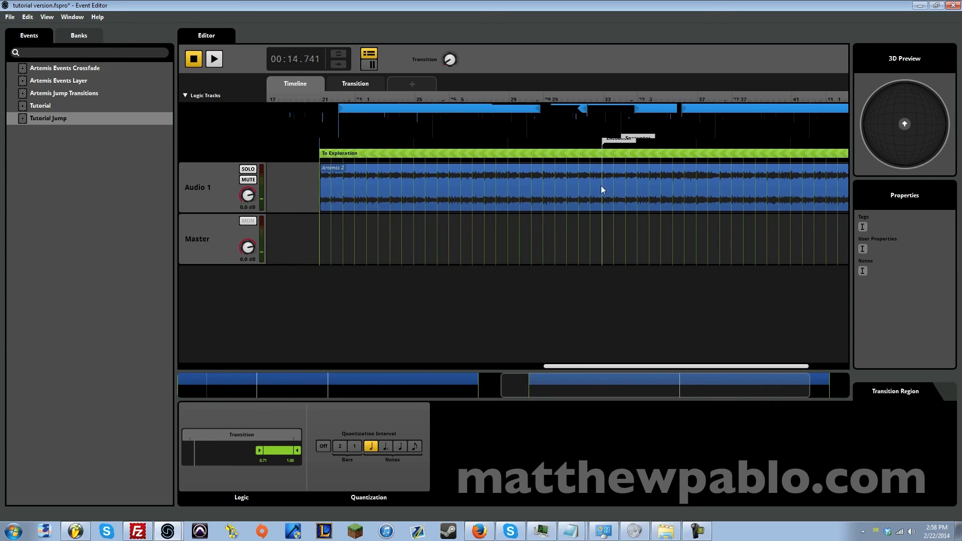
{"action": "left_click", "coordinate": [618, 142]}
{"action": "left_click_drag", "start_coordinate": [588, 382], "coordinate": [341, 382]}
{"action": "left_click", "coordinate": [218, 64]}
{"action": "left_click_drag", "start_coordinate": [464, 384], "coordinate": [653, 368]}
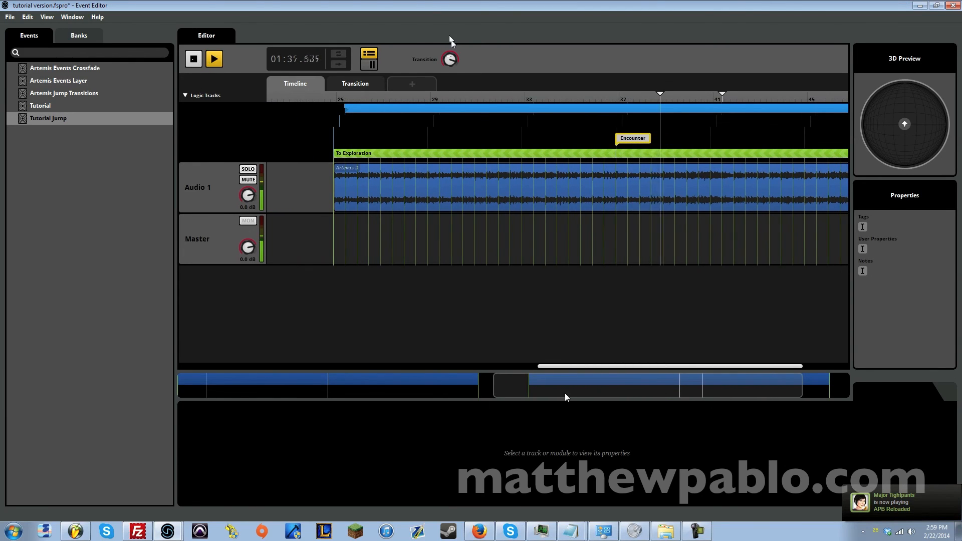
{"action": "left_click", "coordinate": [198, 59]}
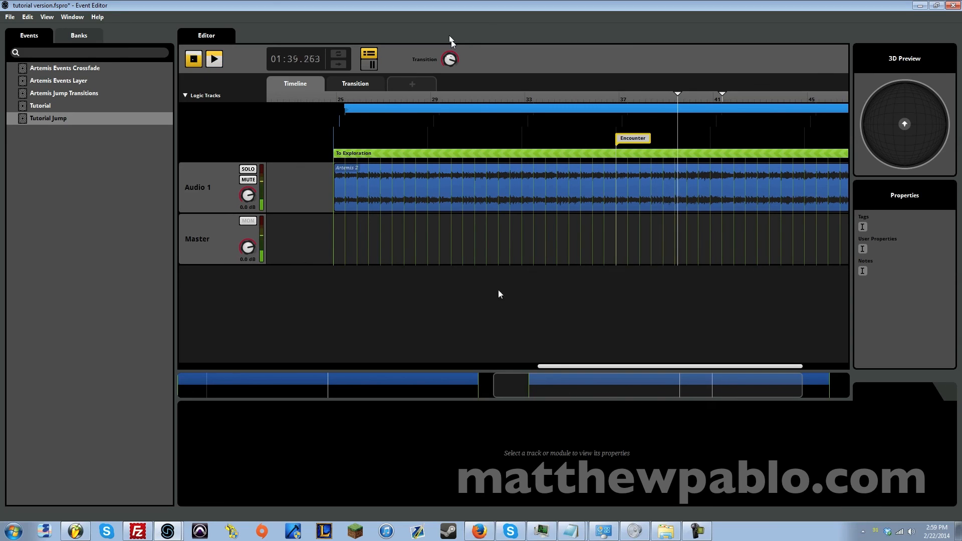
- Test the Artemis 2 loop by playing from about bar 52, just before the clip's end, and stop after it restarts
{"action": "left_click_drag", "start_coordinate": [583, 391], "coordinate": [653, 387]}
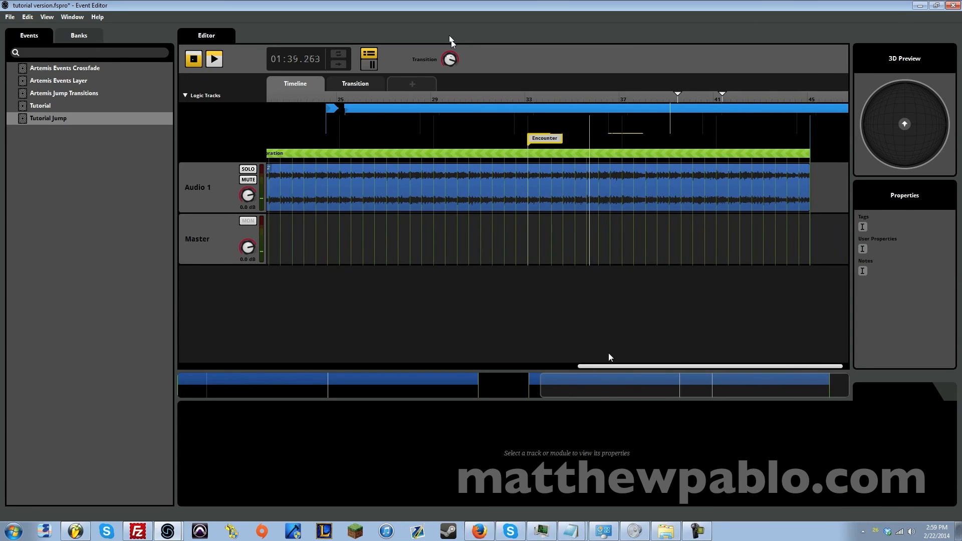
{"action": "left_click", "coordinate": [786, 98]}
{"action": "key", "text": "space"}
{"action": "left_click_drag", "start_coordinate": [737, 379], "coordinate": [660, 377]}
{"action": "key", "text": "space"}
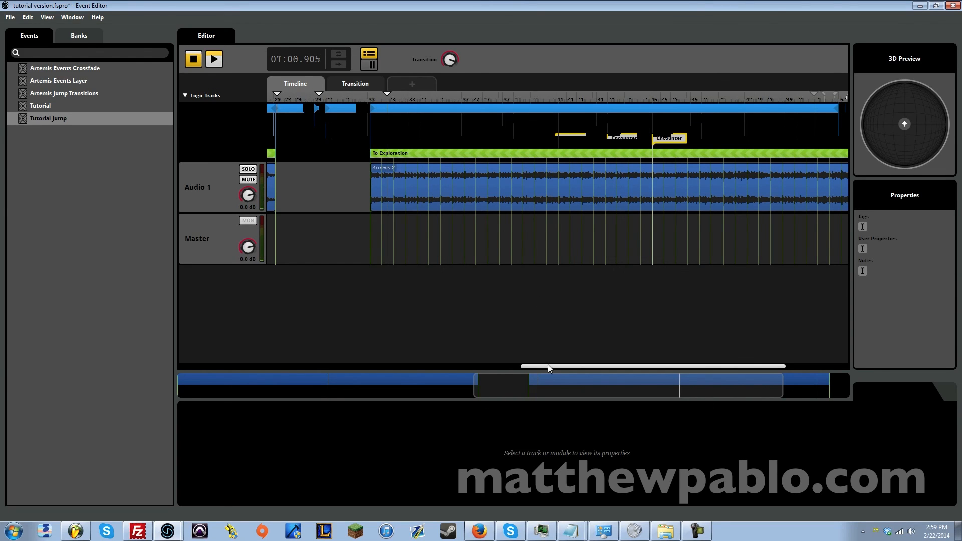
{"action": "left_click_drag", "start_coordinate": [519, 394], "coordinate": [287, 378]}
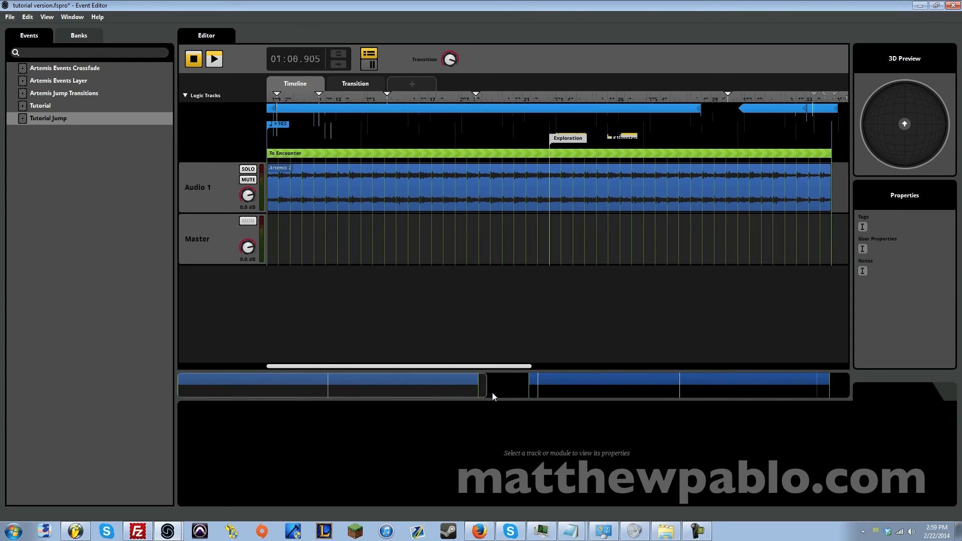
{"action": "left_click_drag", "start_coordinate": [486, 393], "coordinate": [871, 410]}
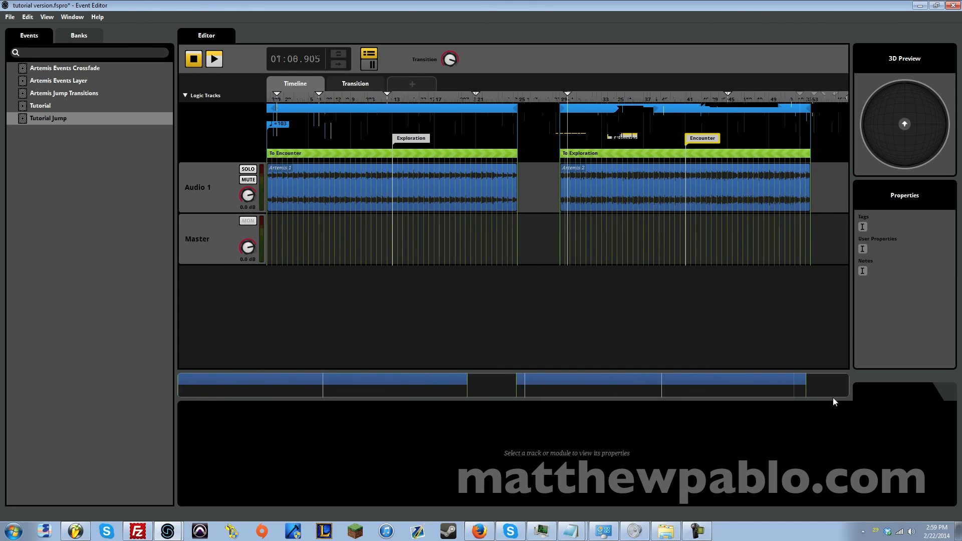